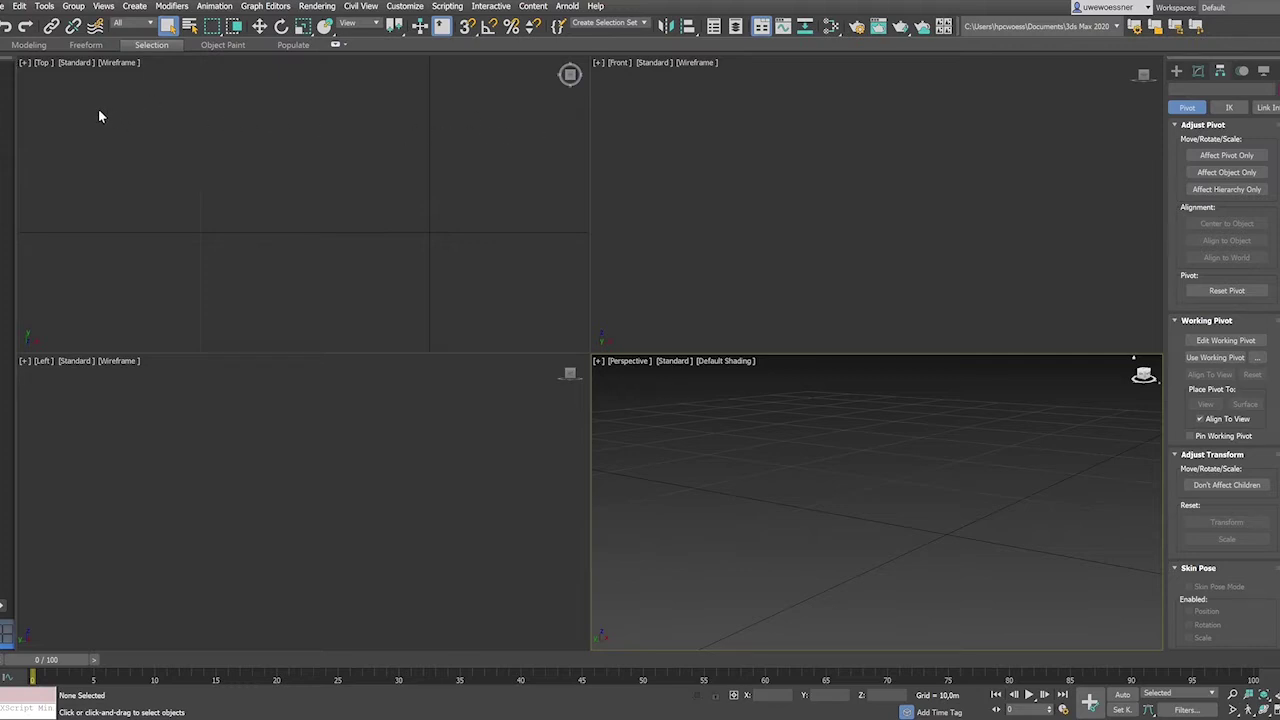
# Step: Load the passenger carriage scene and inspect its exterior around the double door beside the front compartment
pyautogui.click(209, 264)
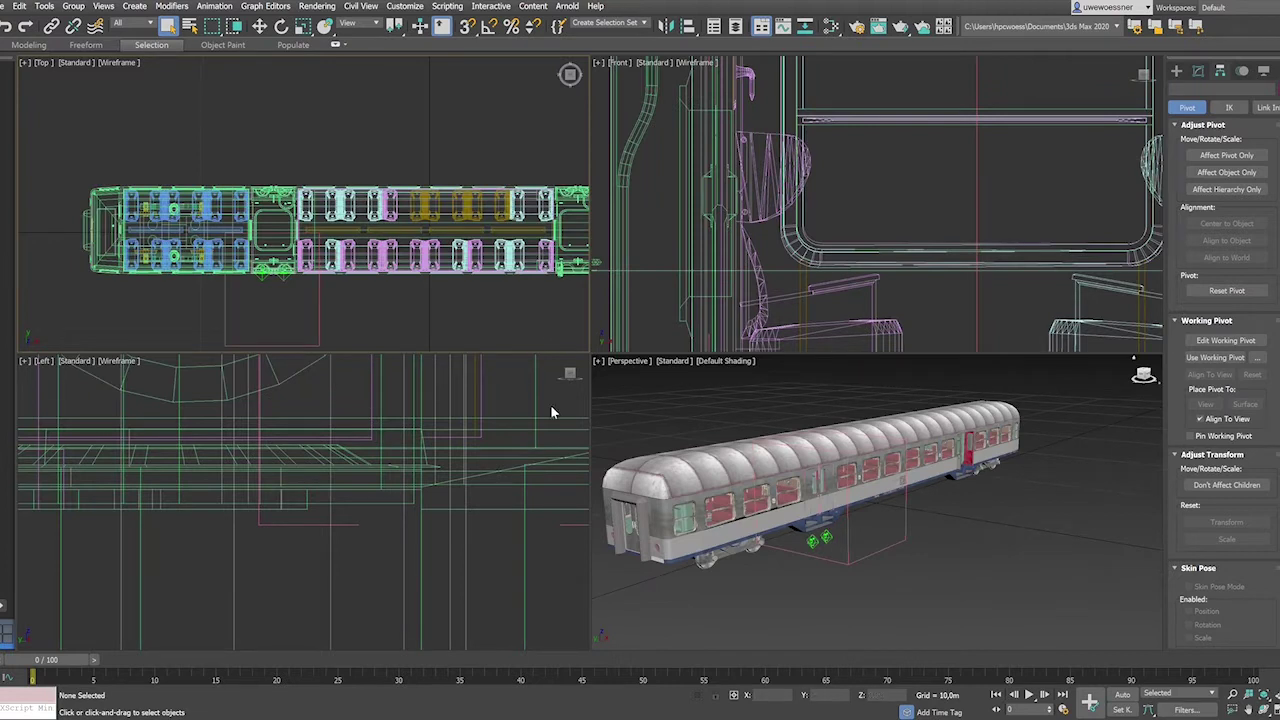
pyautogui.moveTo(858, 501)
pyautogui.mouseDown(button='middle')
pyautogui.moveTo(891, 503)
pyautogui.moveTo(828, 502)
pyautogui.moveTo(850, 512)
pyautogui.moveTo(866, 497)
pyautogui.mouseUp(button='middle')
pyautogui.scroll(8, 858, 494)
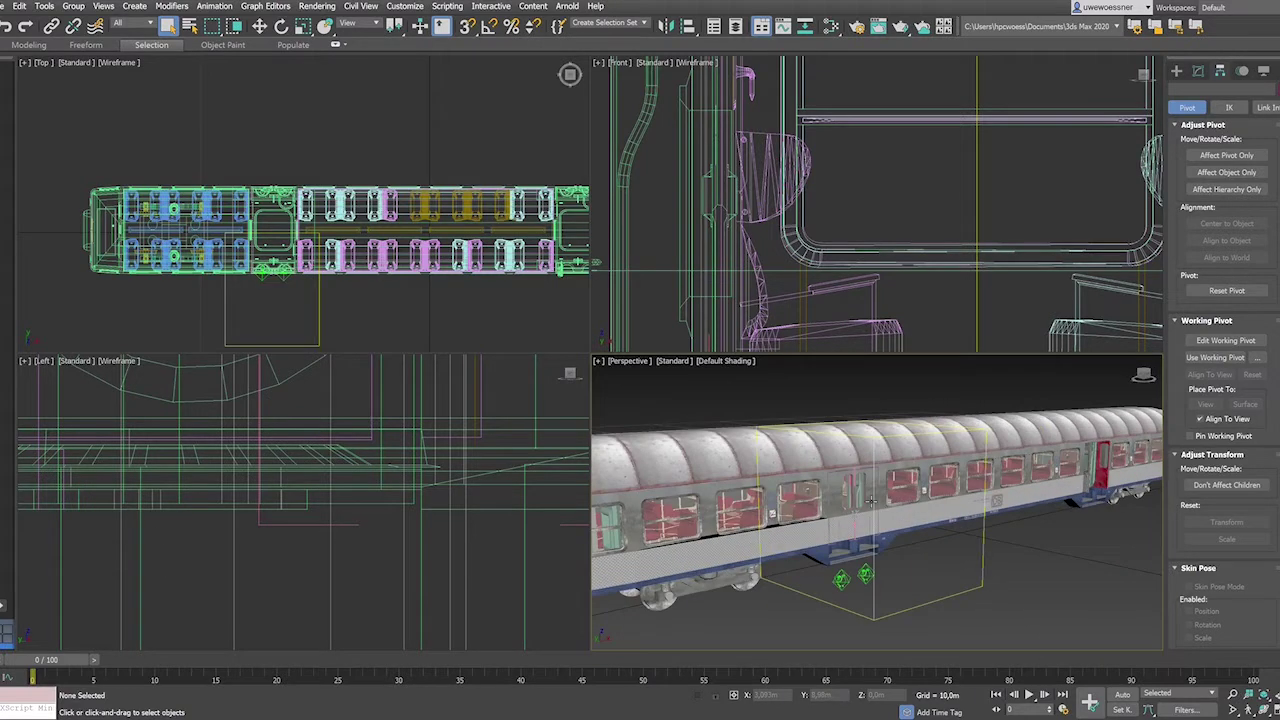
pyautogui.scroll(-8, 858, 494)
pyautogui.moveTo(853, 492); pyautogui.dragTo(915, 493, button='middle')
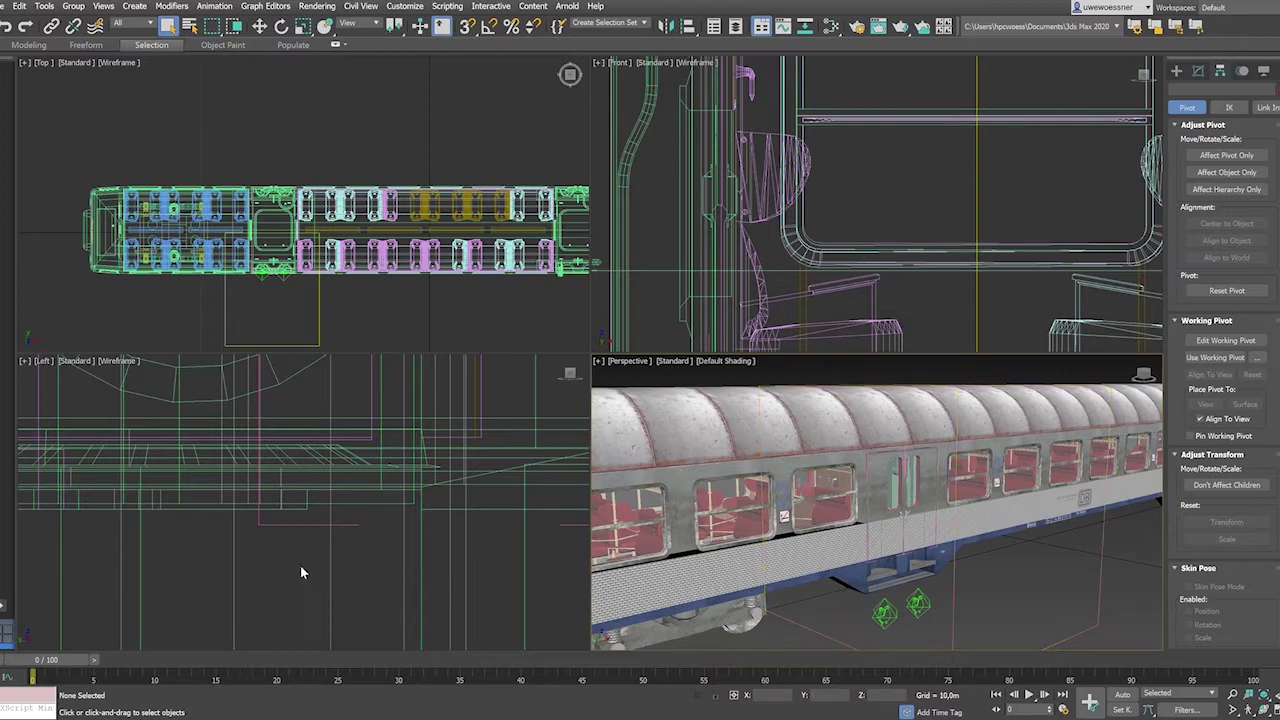
pyautogui.moveTo(54, 660); pyautogui.dragTo(20, 632)
pyautogui.scroll(2, 925, 521)
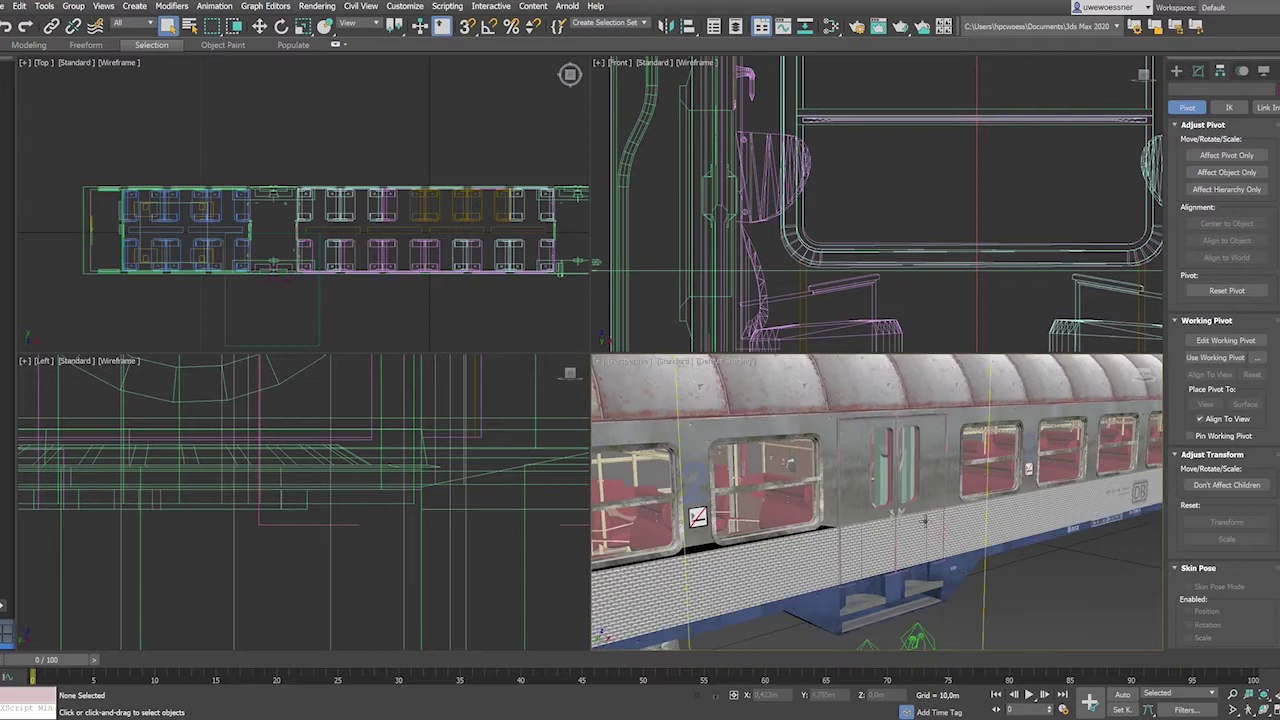
pyautogui.scroll(-6, 925, 521)
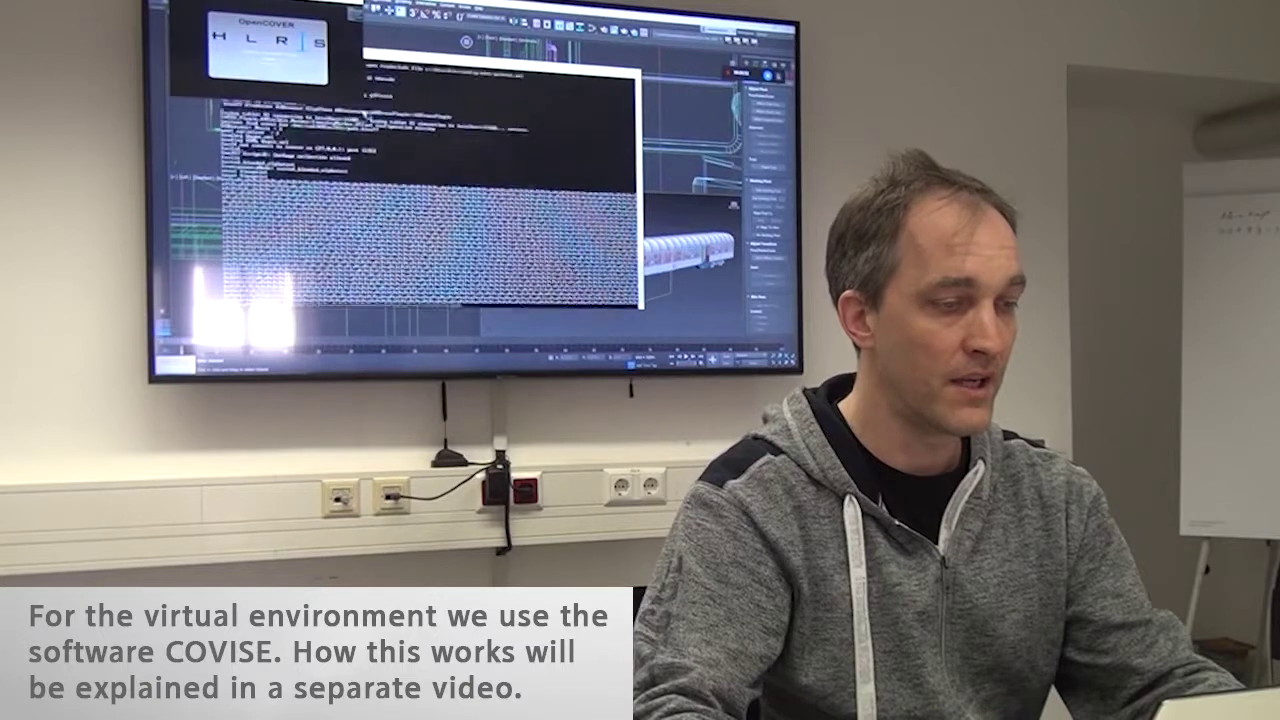
pyautogui.moveTo(630, 236); pyautogui.dragTo(727, 317)
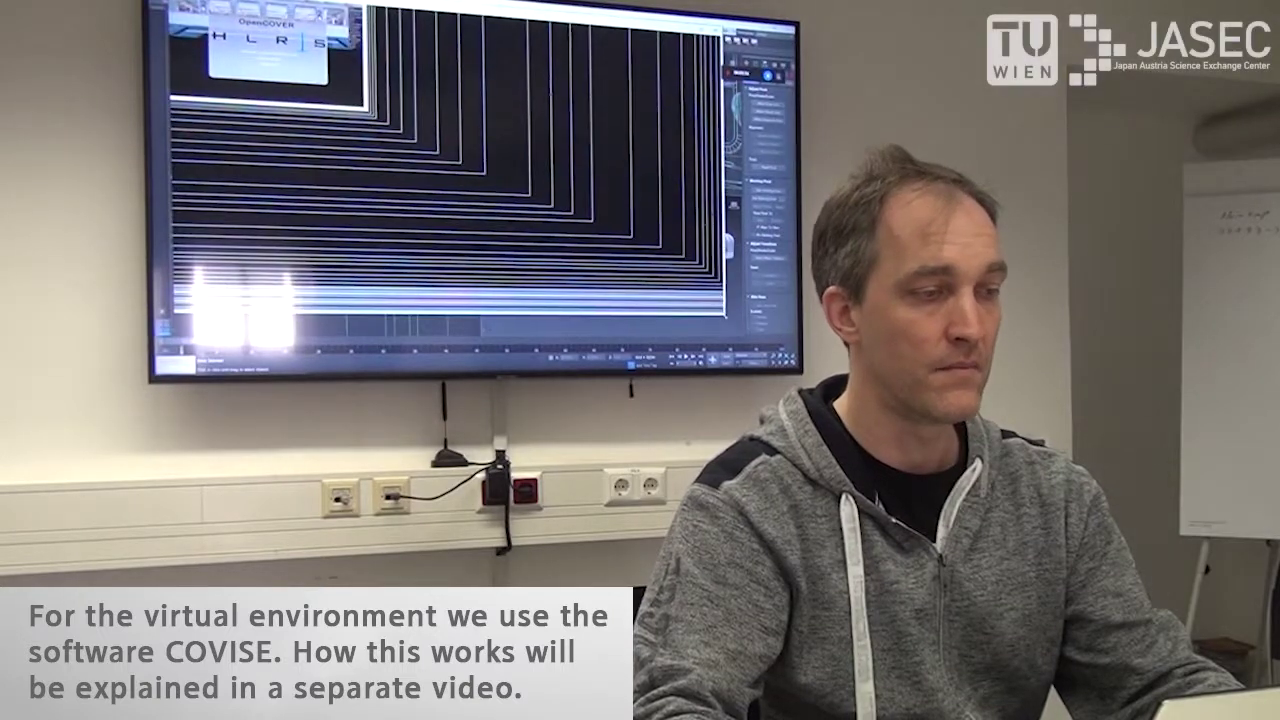
pyautogui.moveTo(468, 171); pyautogui.dragTo(447, 161)
pyautogui.moveTo(449, 231); pyautogui.dragTo(479, 255, button='middle')
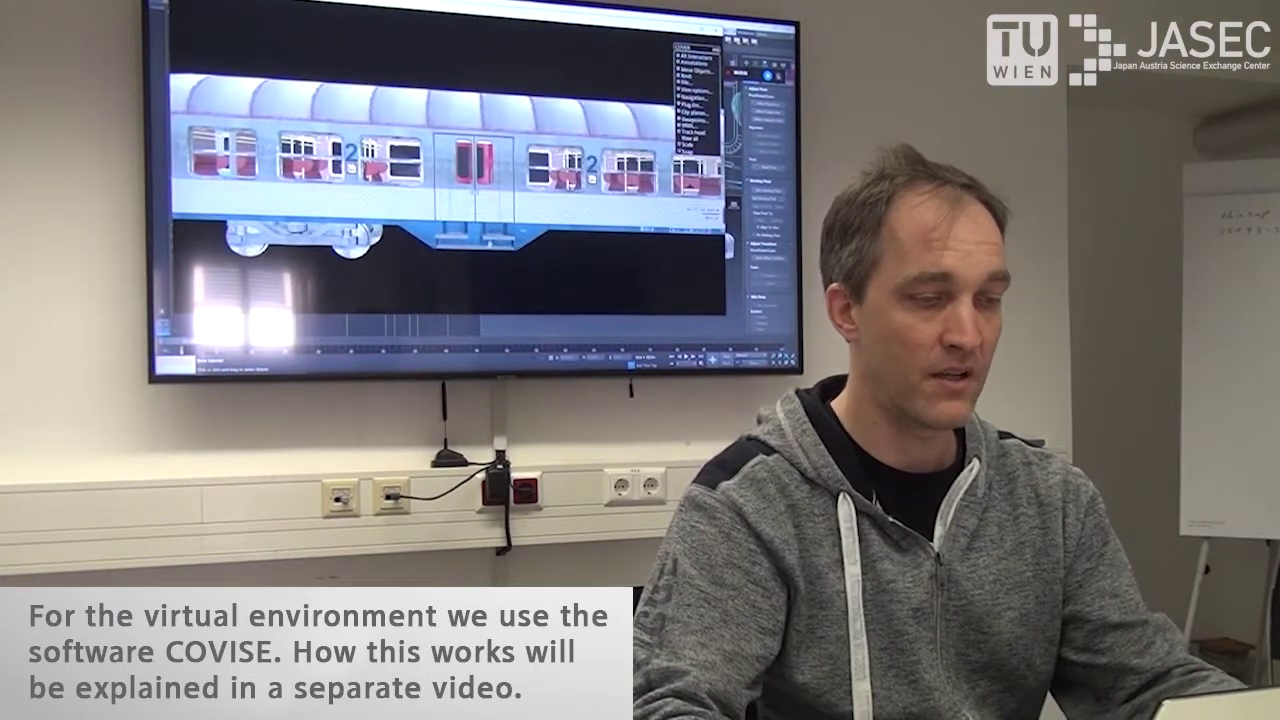
pyautogui.moveTo(479, 255); pyautogui.dragTo(475, 279)
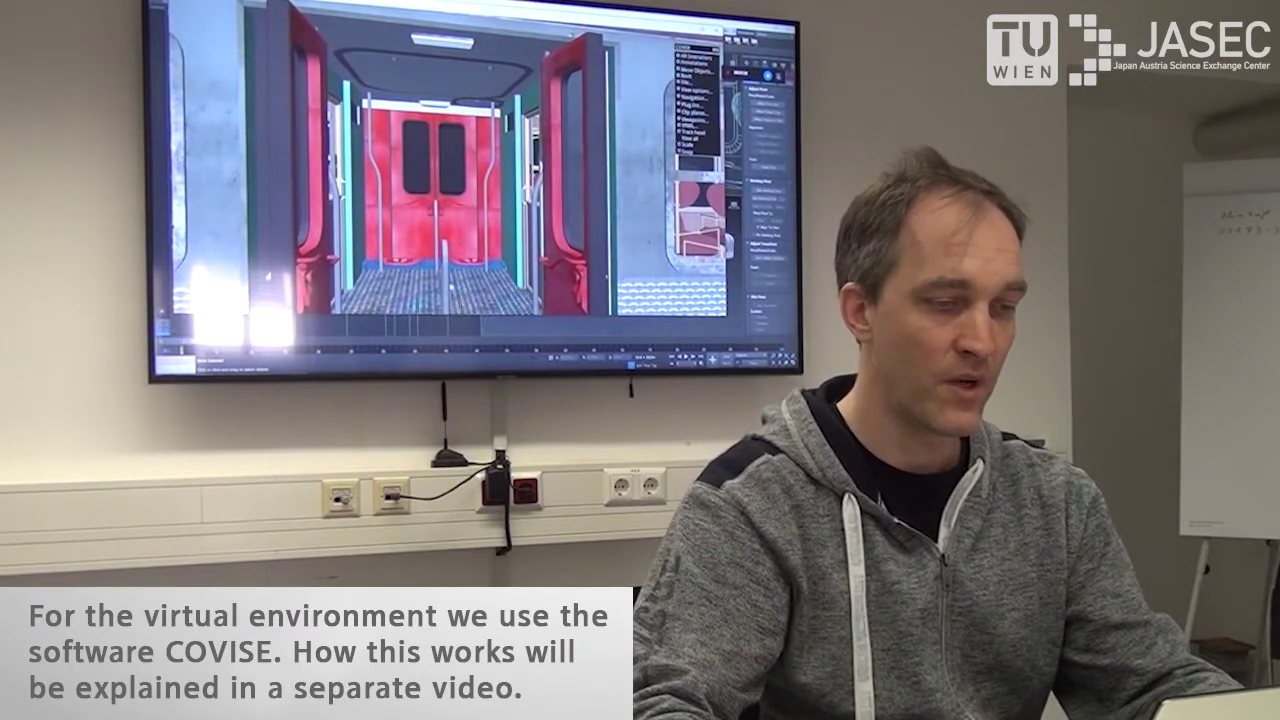
pyautogui.moveTo(450, 287); pyautogui.dragTo(502, 282)
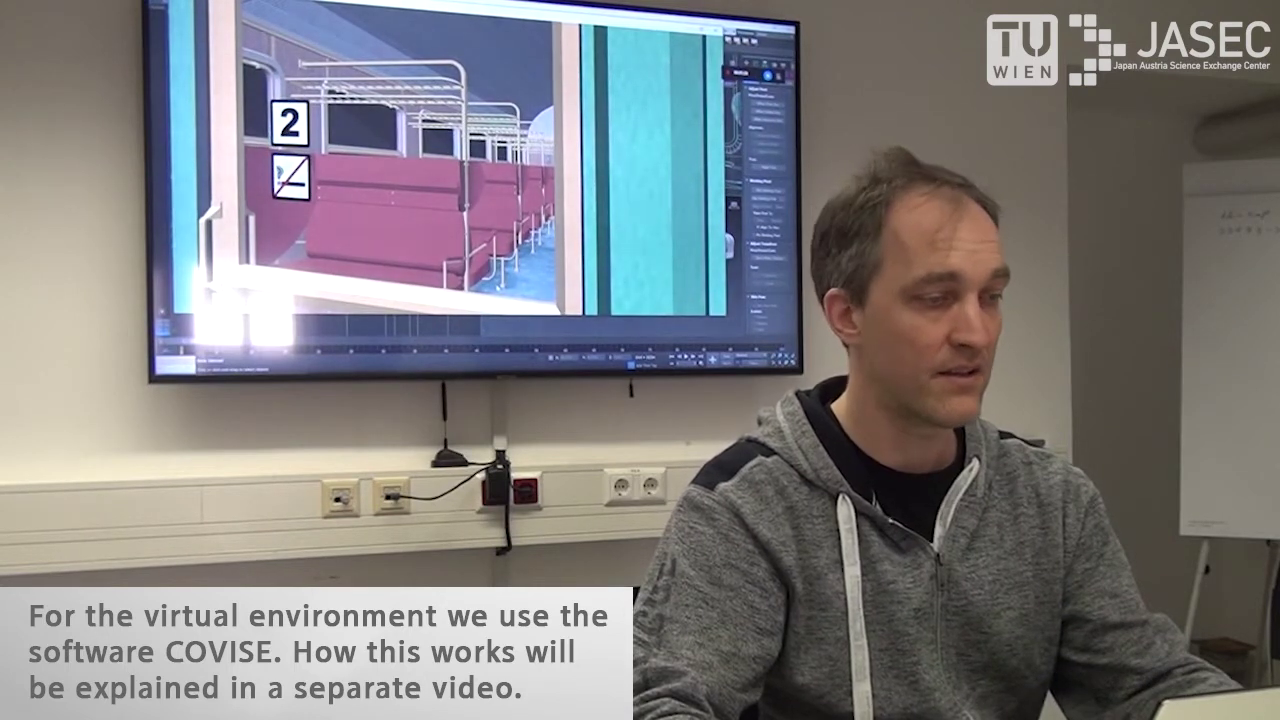
pyautogui.moveTo(487, 227); pyautogui.dragTo(471, 228)
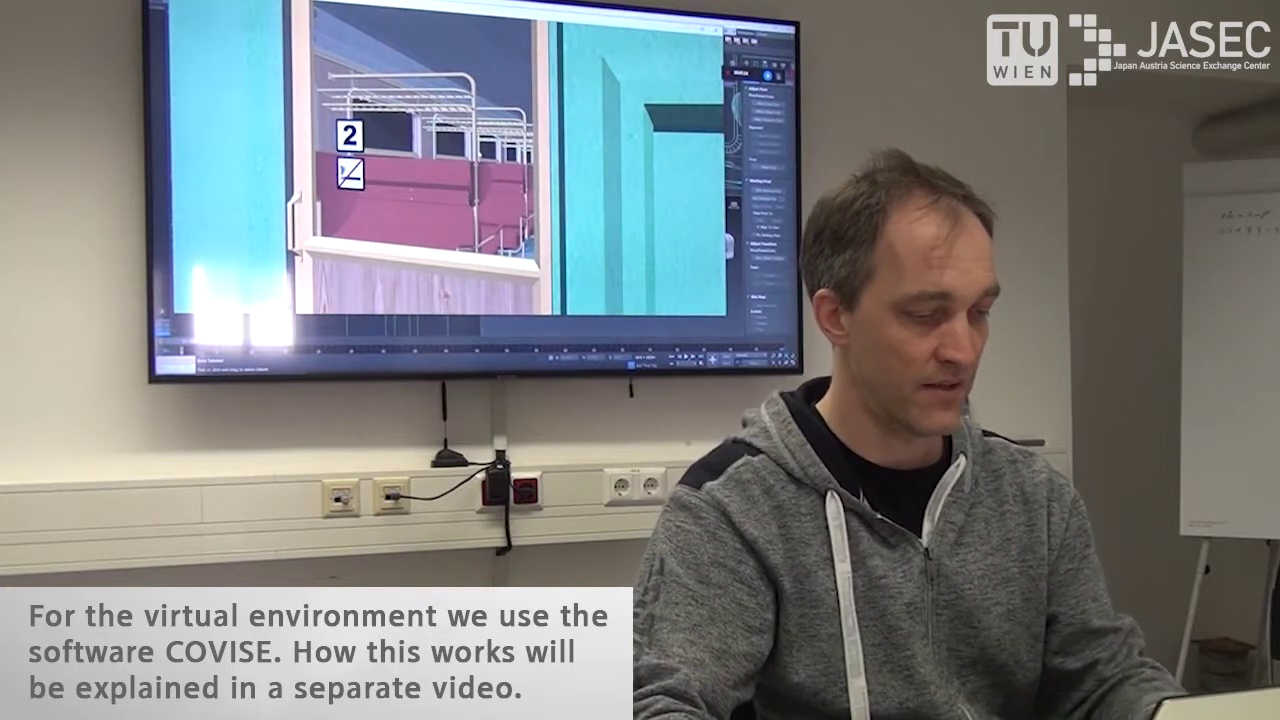
pyautogui.press('Escape')
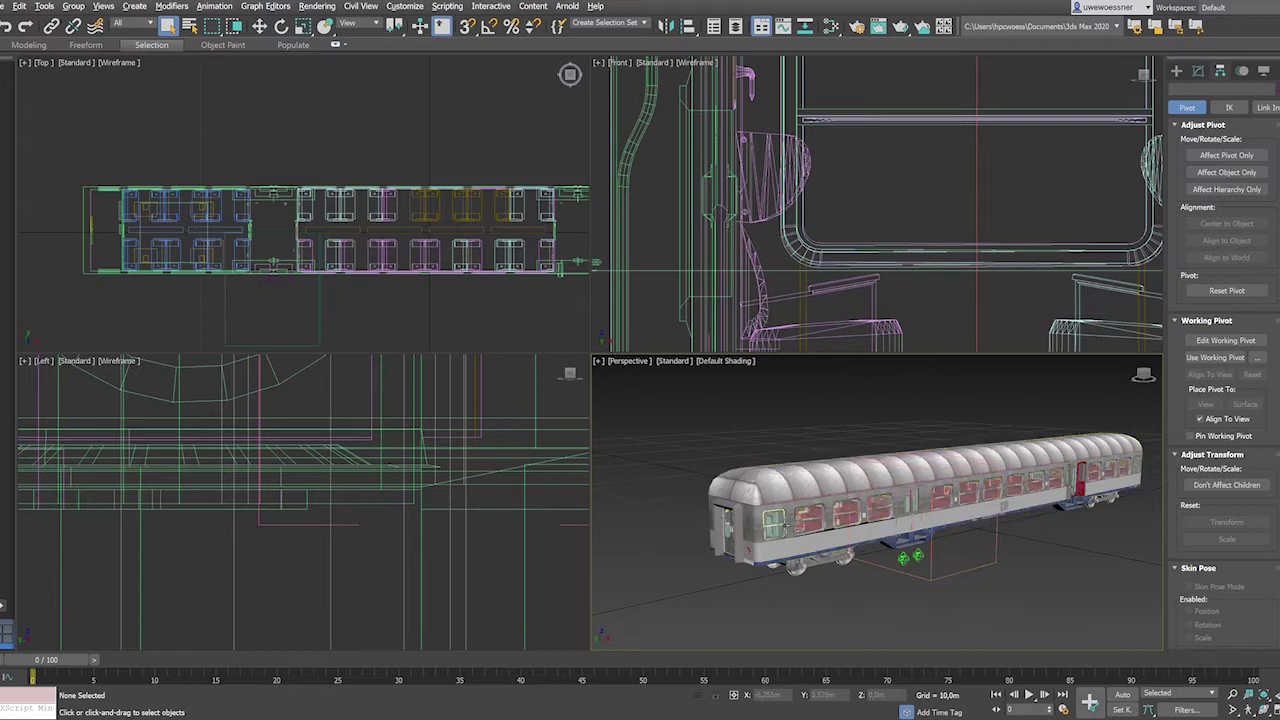
# Step: Select the carriage's outer shell Mesh905, show the Scene Explorer and hide that mesh
pyautogui.click(815, 486)
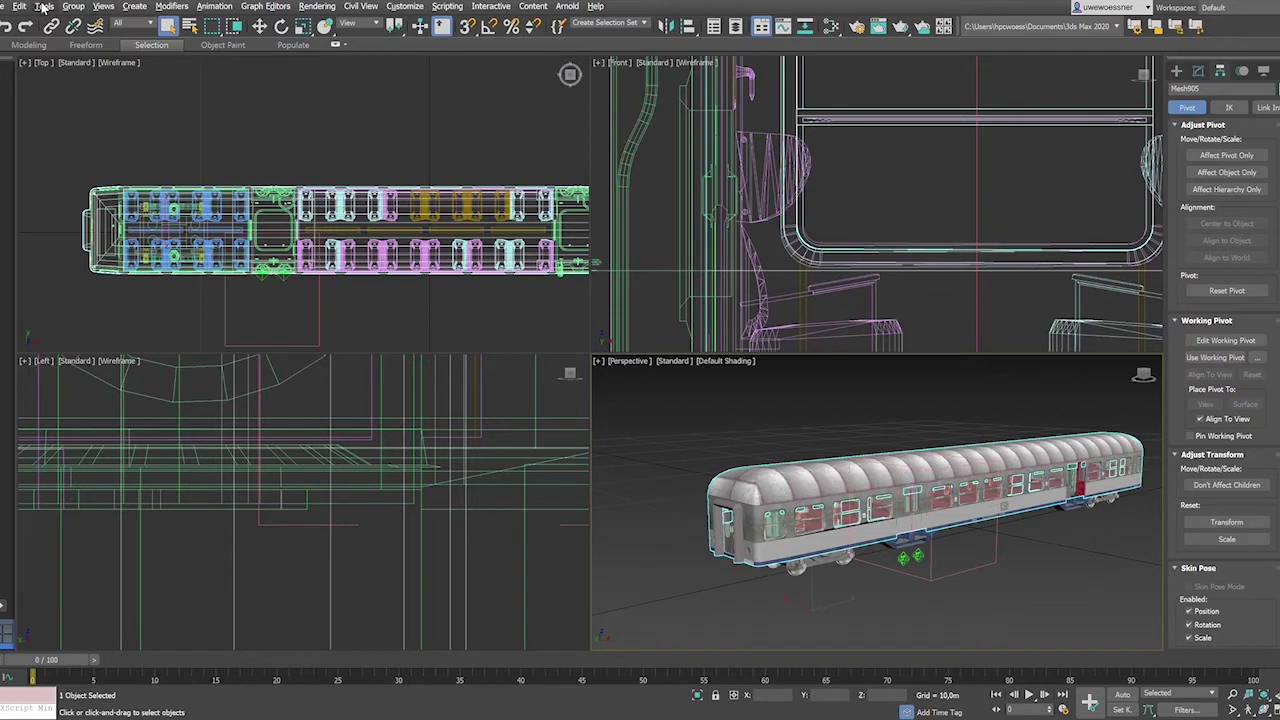
pyautogui.click(73, 35)
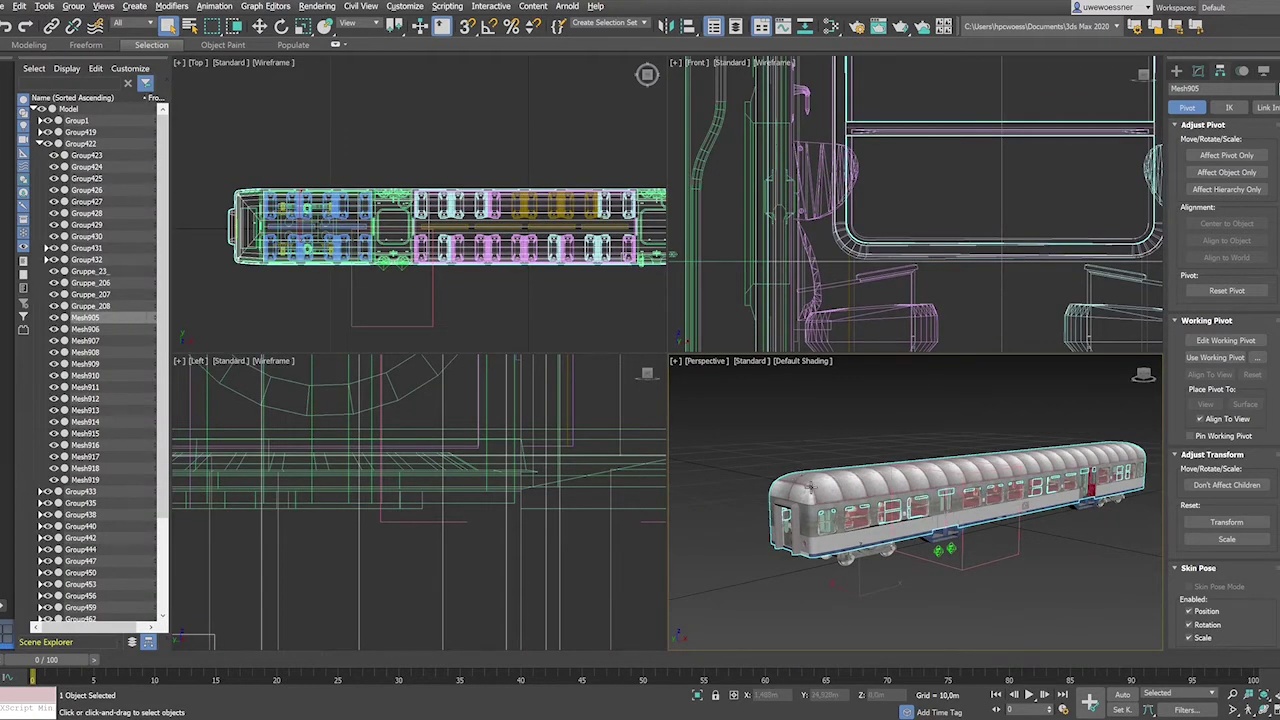
pyautogui.click(57, 321)
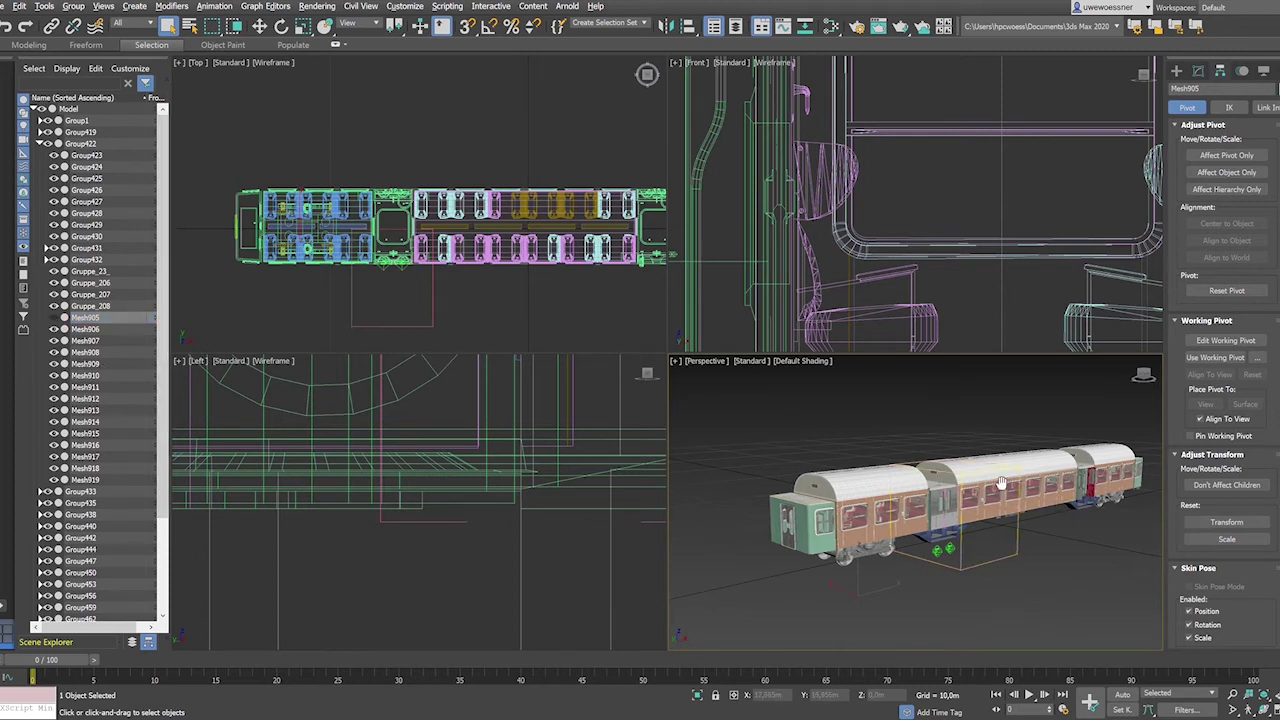
# Step: Hide the end compartment's shell Mesh853 and the adjoining vestibule shell Mesh876 to expose the interior
pyautogui.keyDown('alt'); pyautogui.moveTo(937, 472); pyautogui.dragTo(1050, 436, button='middle'); pyautogui.keyUp('alt')
pyautogui.scroll(5, 989, 442)
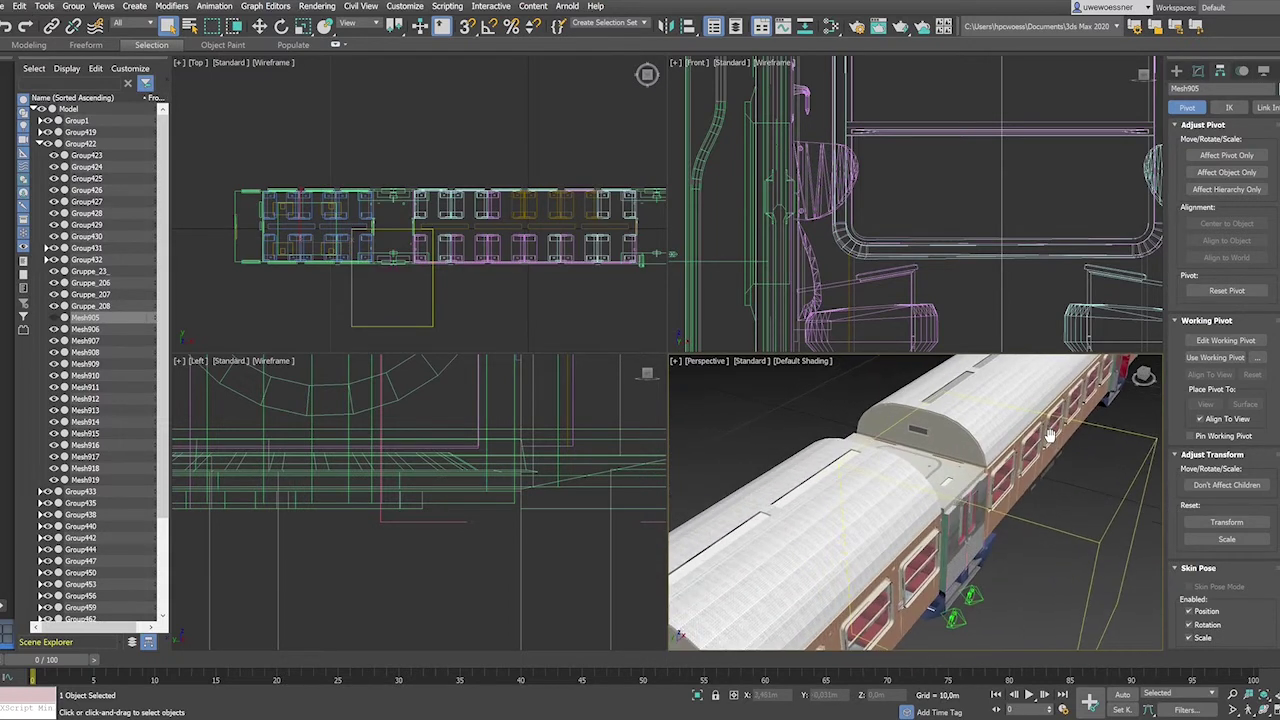
pyautogui.click(829, 503)
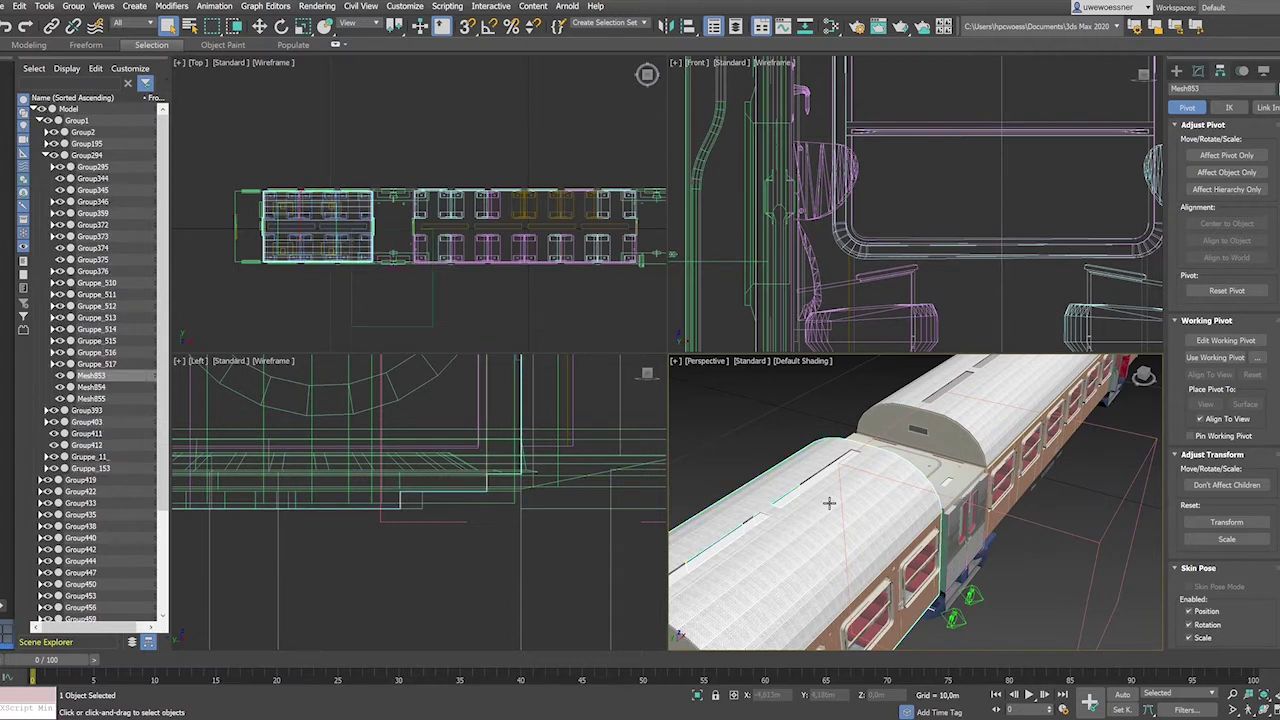
pyautogui.click(60, 375)
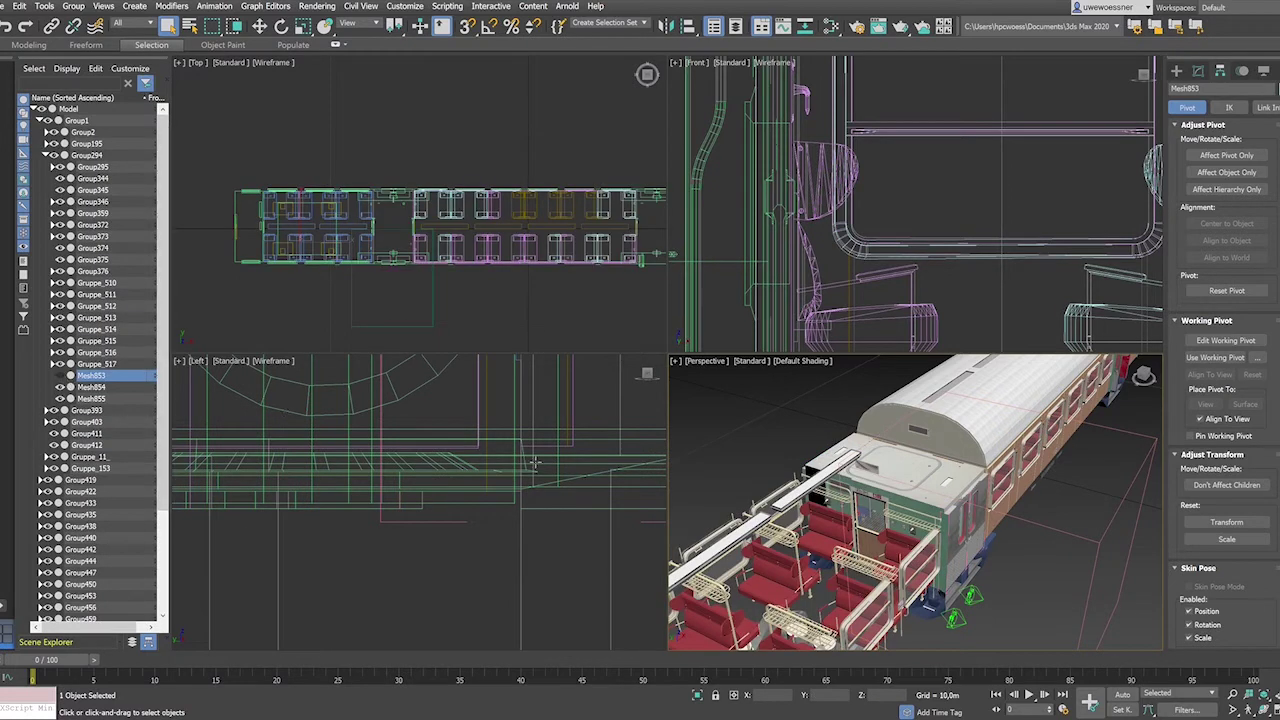
pyautogui.click(840, 450)
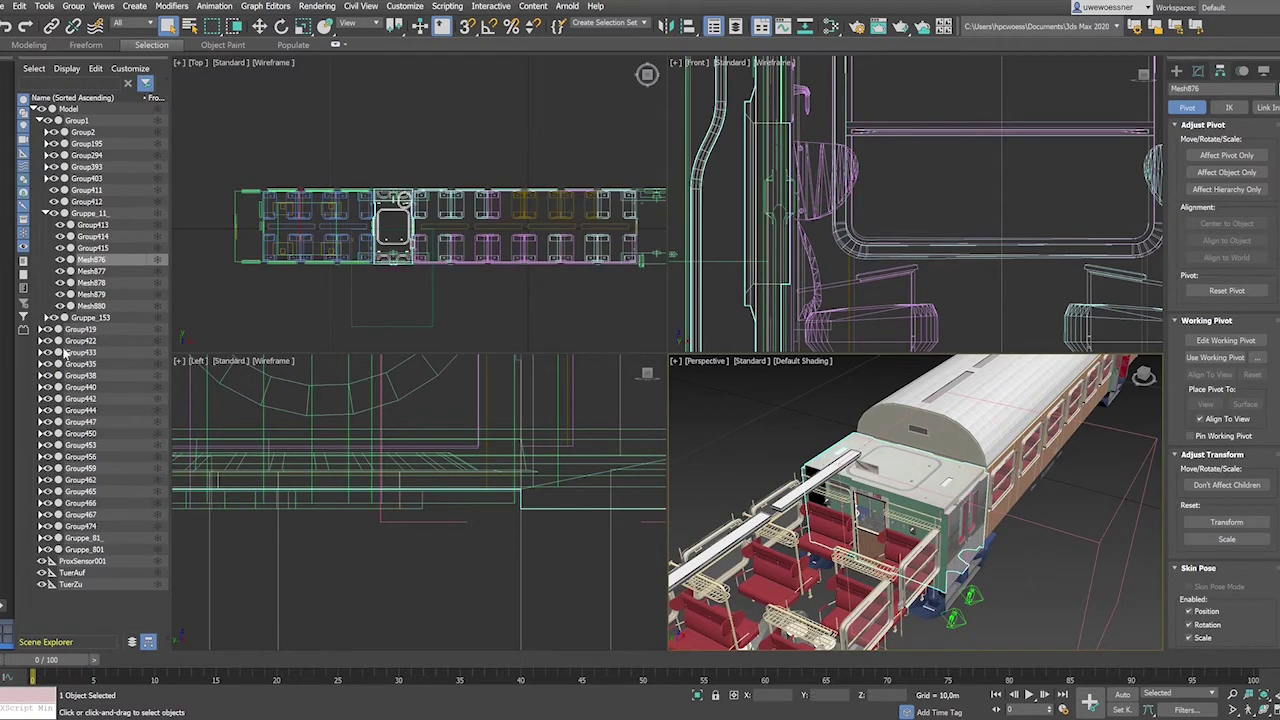
pyautogui.click(60, 260)
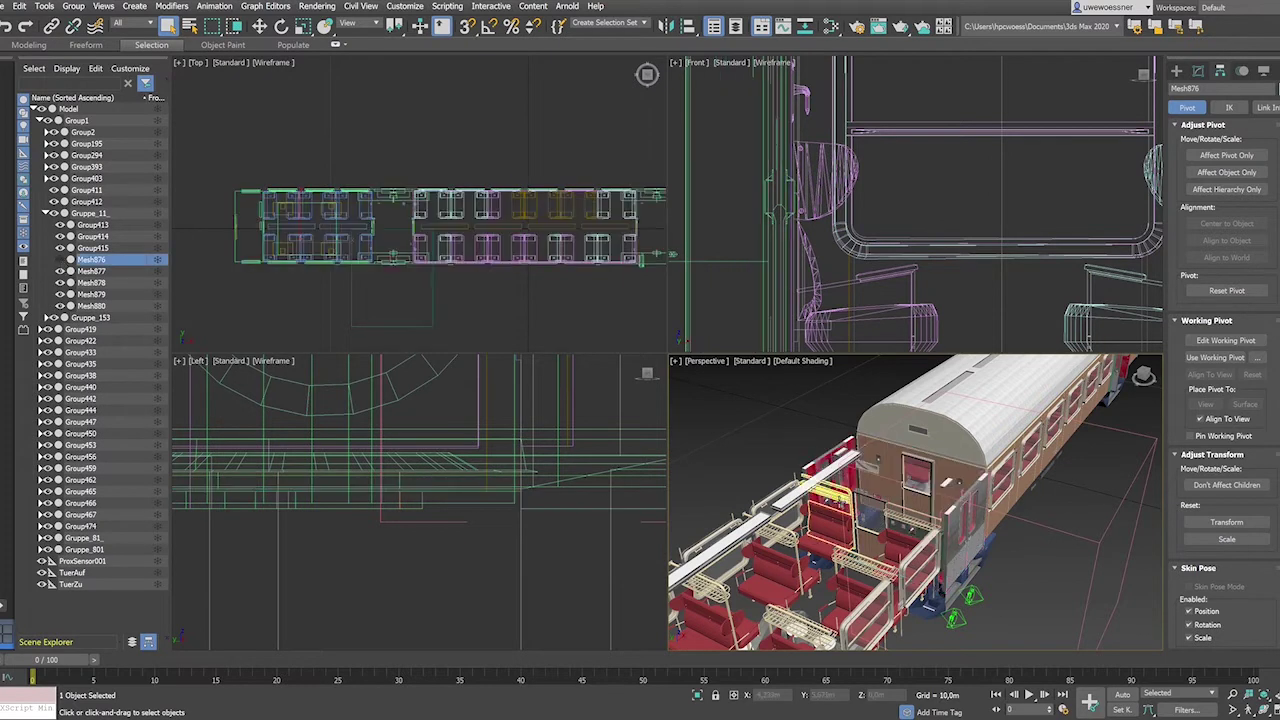
# Step: Hide the ProxSensor001 helper that surrounds the vestibule area near the interior wooden door
pyautogui.keyDown('alt'); pyautogui.moveTo(930, 550); pyautogui.dragTo(887, 495, button='middle'); pyautogui.keyUp('alt')
pyautogui.scroll(5, 887, 495)
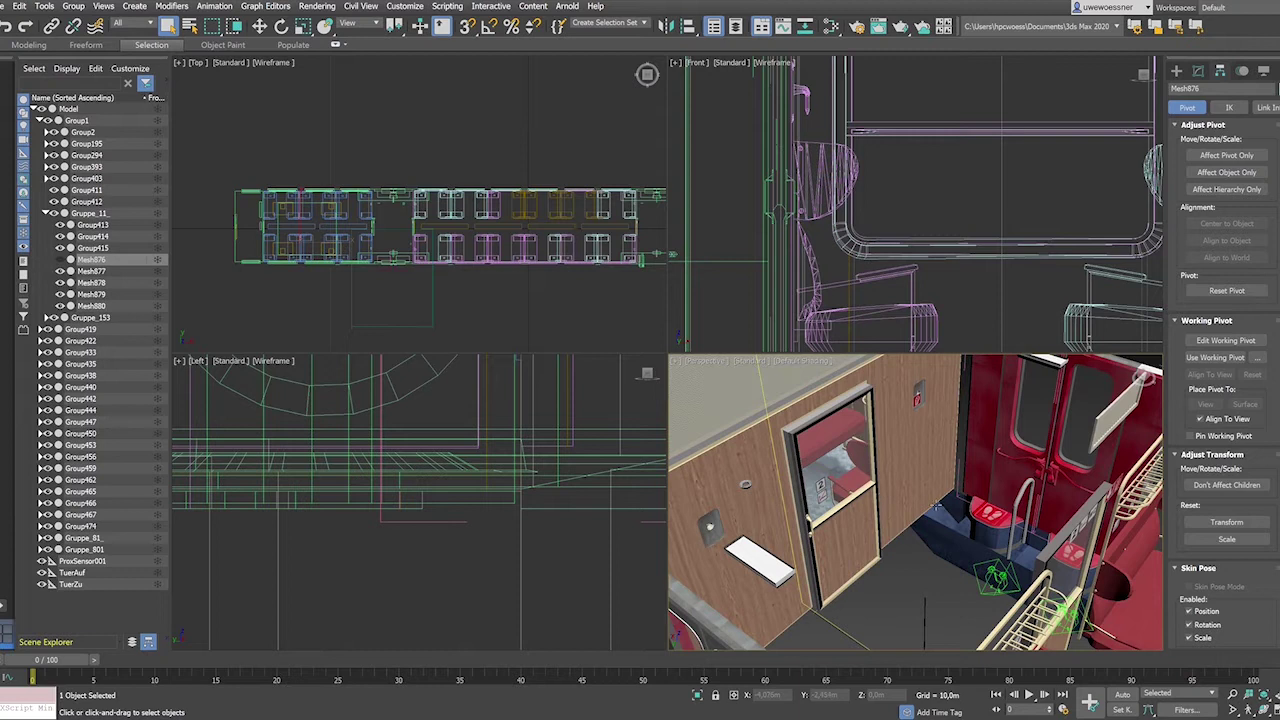
pyautogui.click(838, 628)
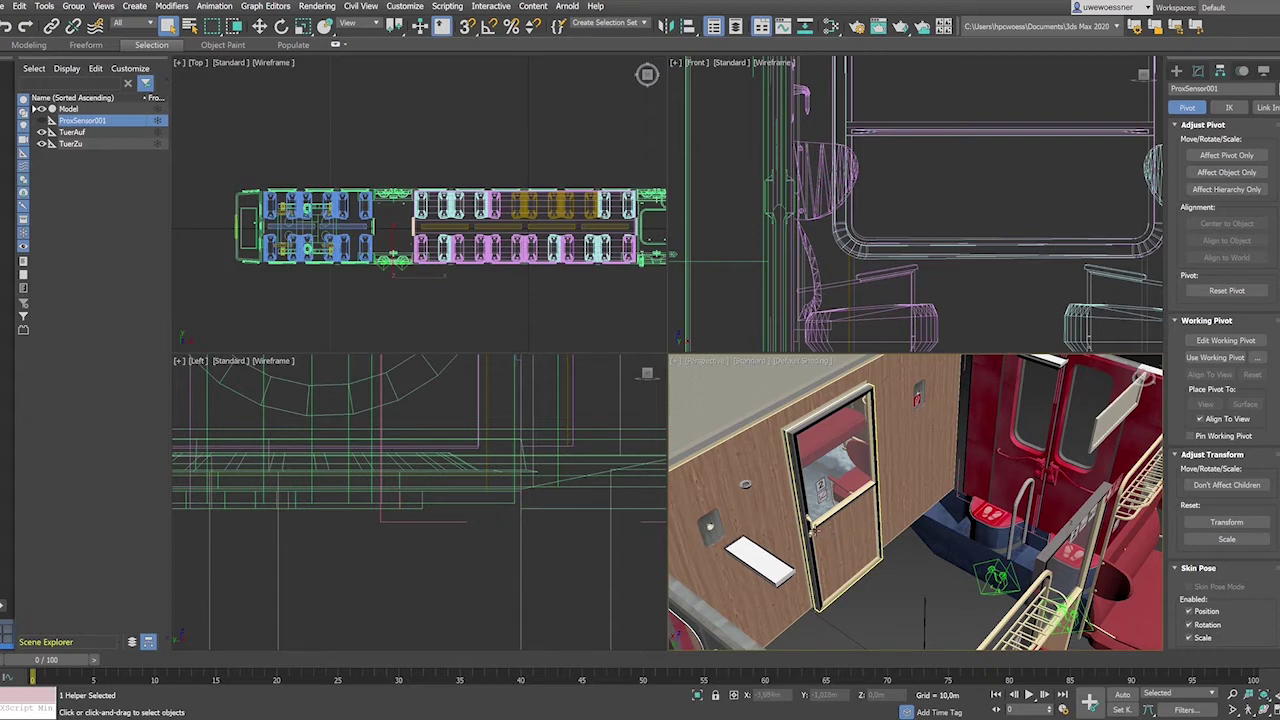
# Step: Check which meshes make up the interior wooden door and select its whole group, Group440
pyautogui.click(815, 529)
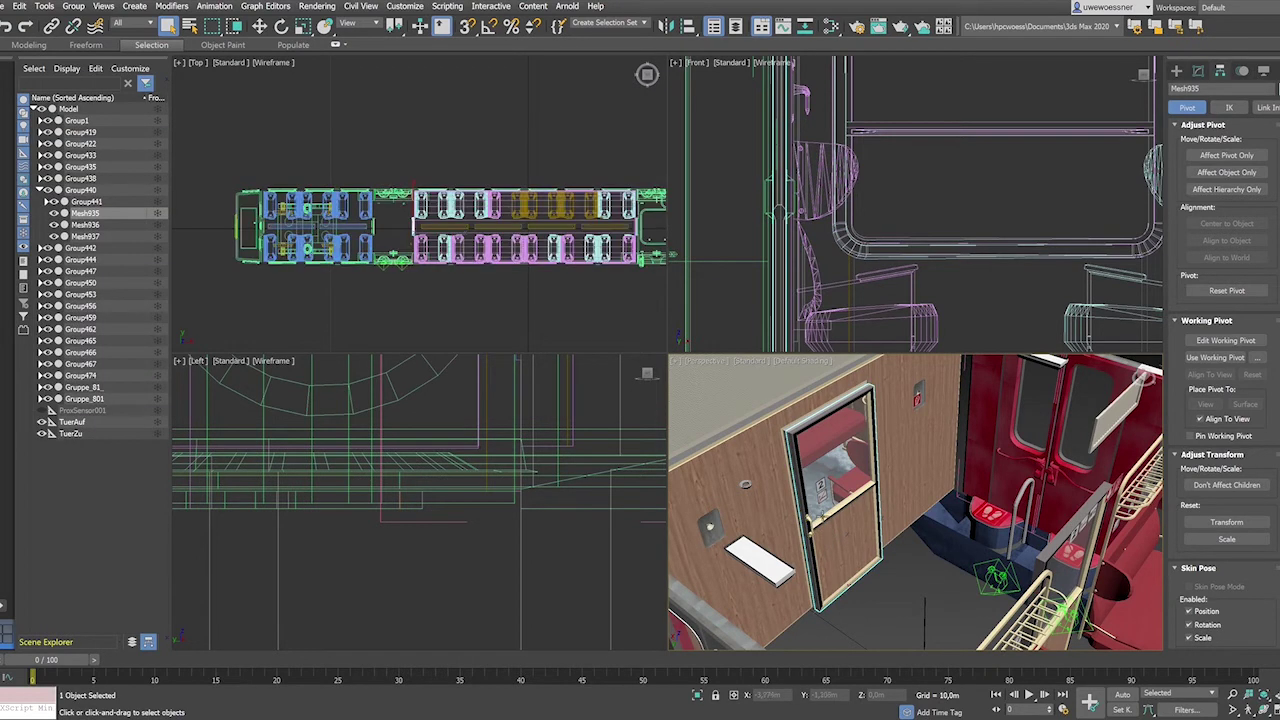
pyautogui.click(829, 498)
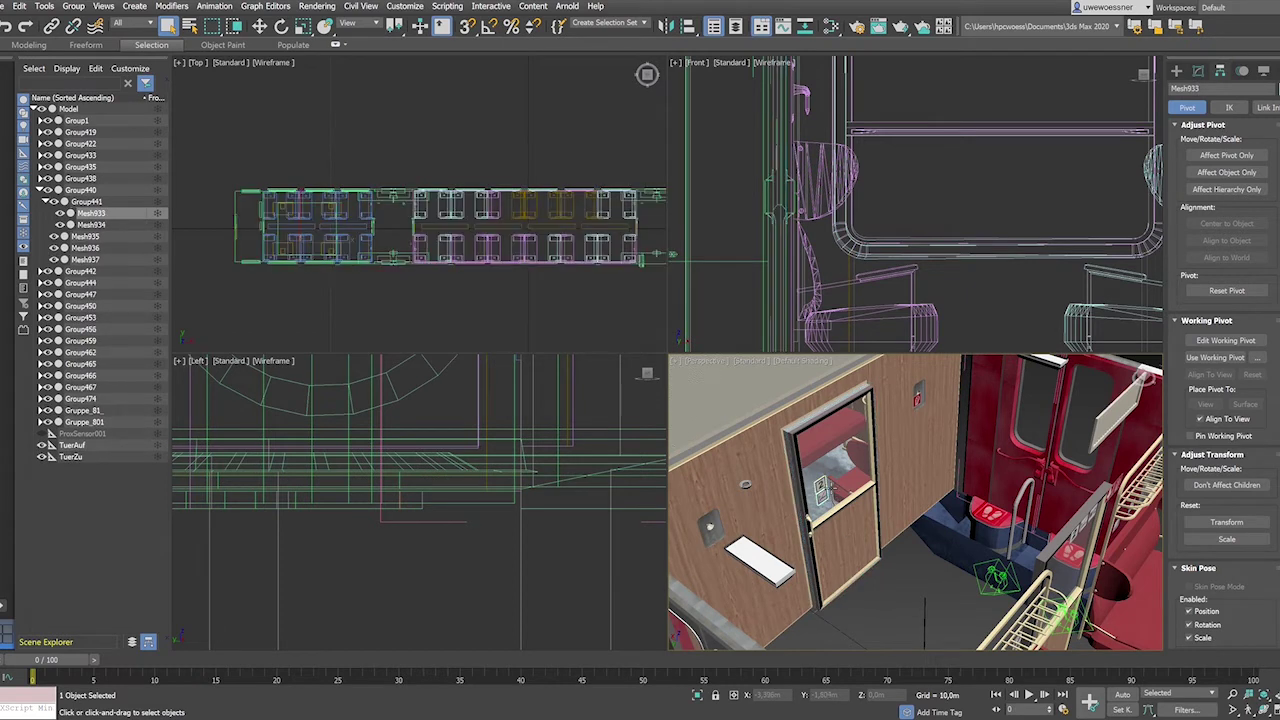
pyautogui.click(838, 534)
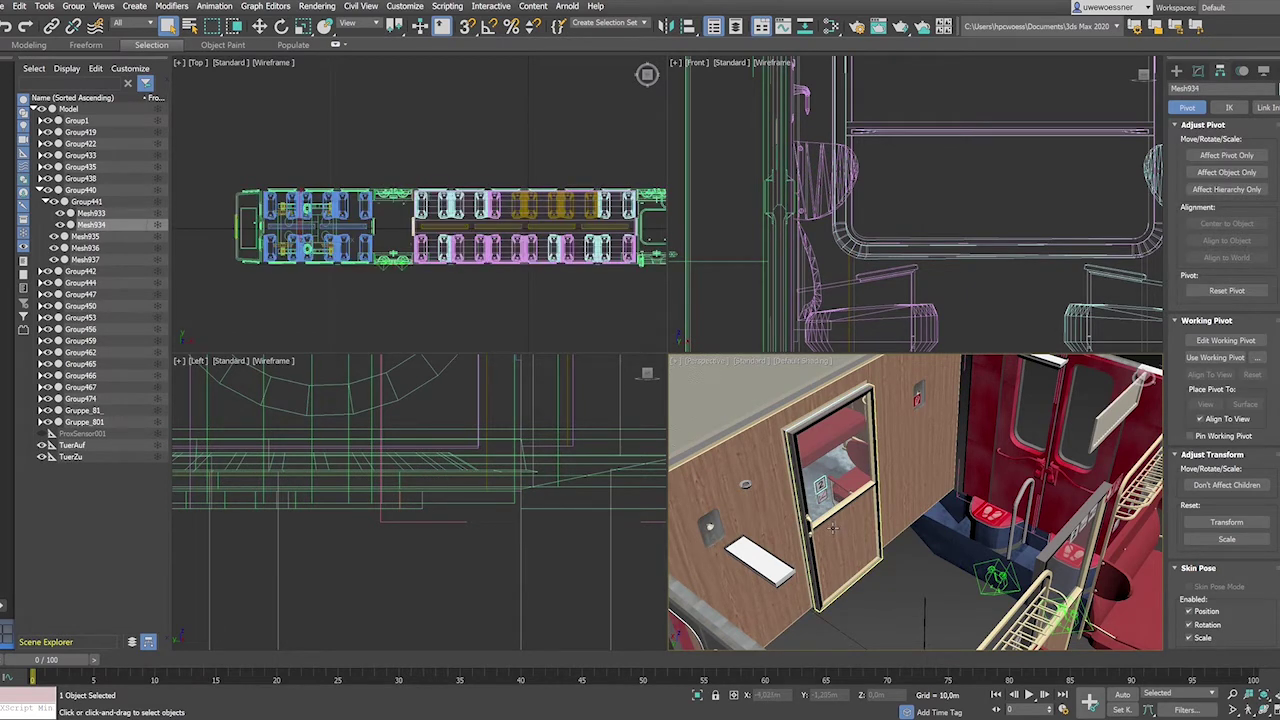
pyautogui.click(833, 528)
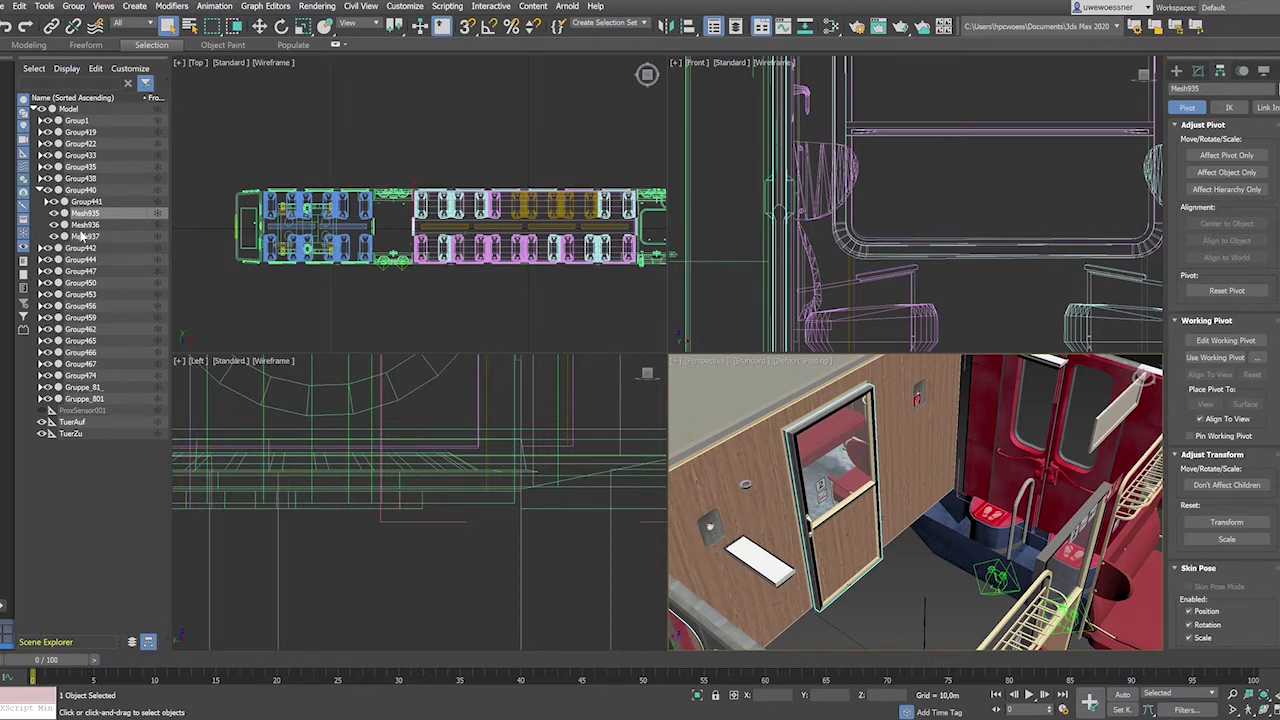
pyautogui.click(84, 191)
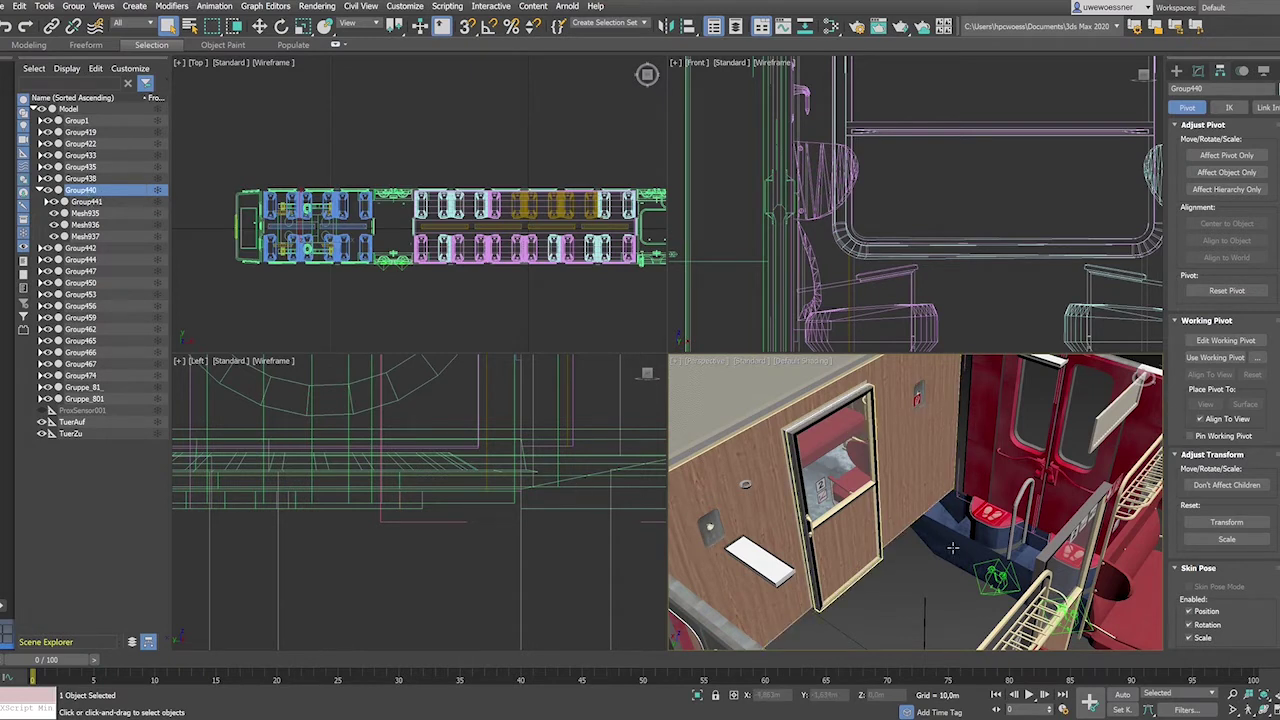
# Step: Try to move the door group Group440 sideways out of the carriage by about 3.1 m along Y
pyautogui.press('z')
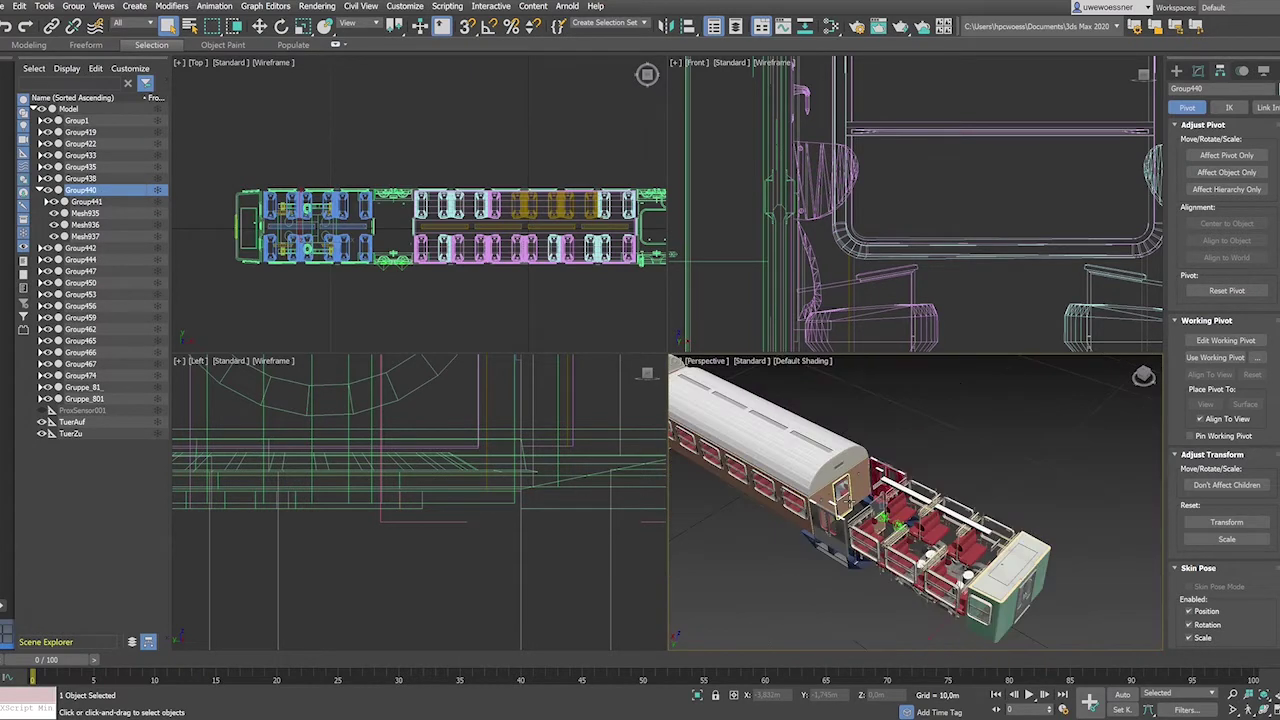
pyautogui.moveTo(848, 502); pyautogui.dragTo(858, 449, button='middle')
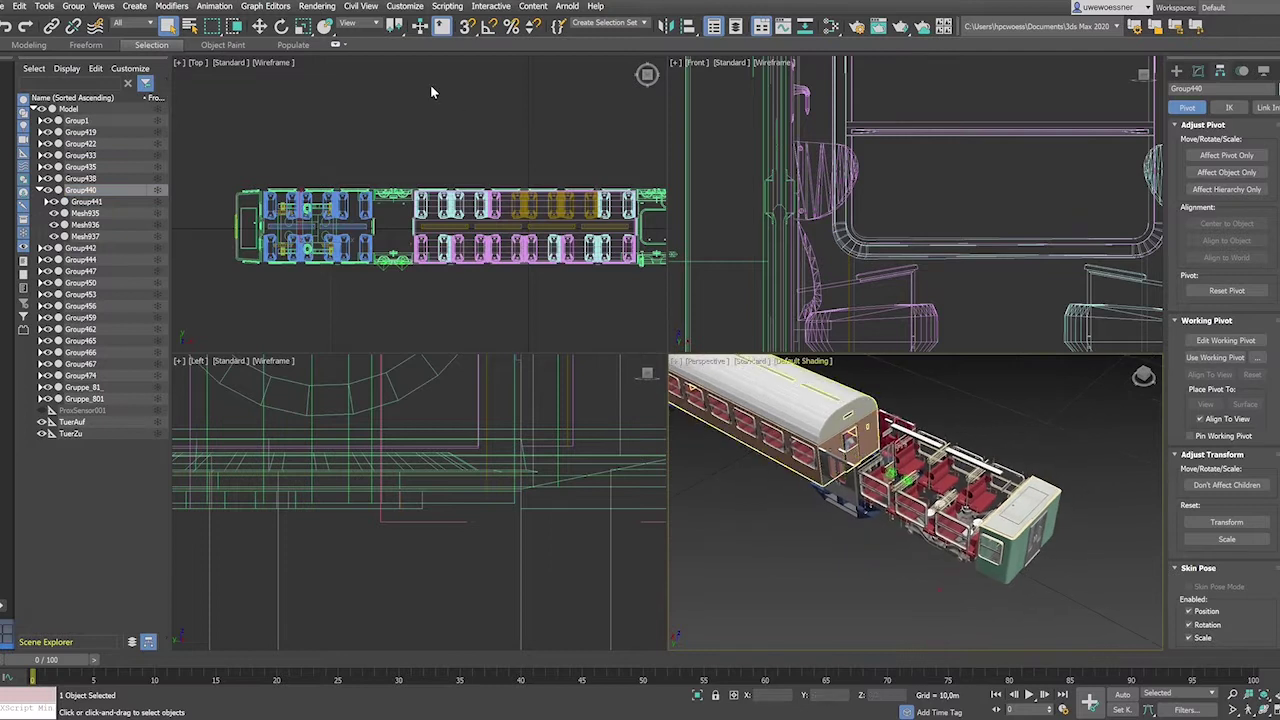
pyautogui.click(259, 27)
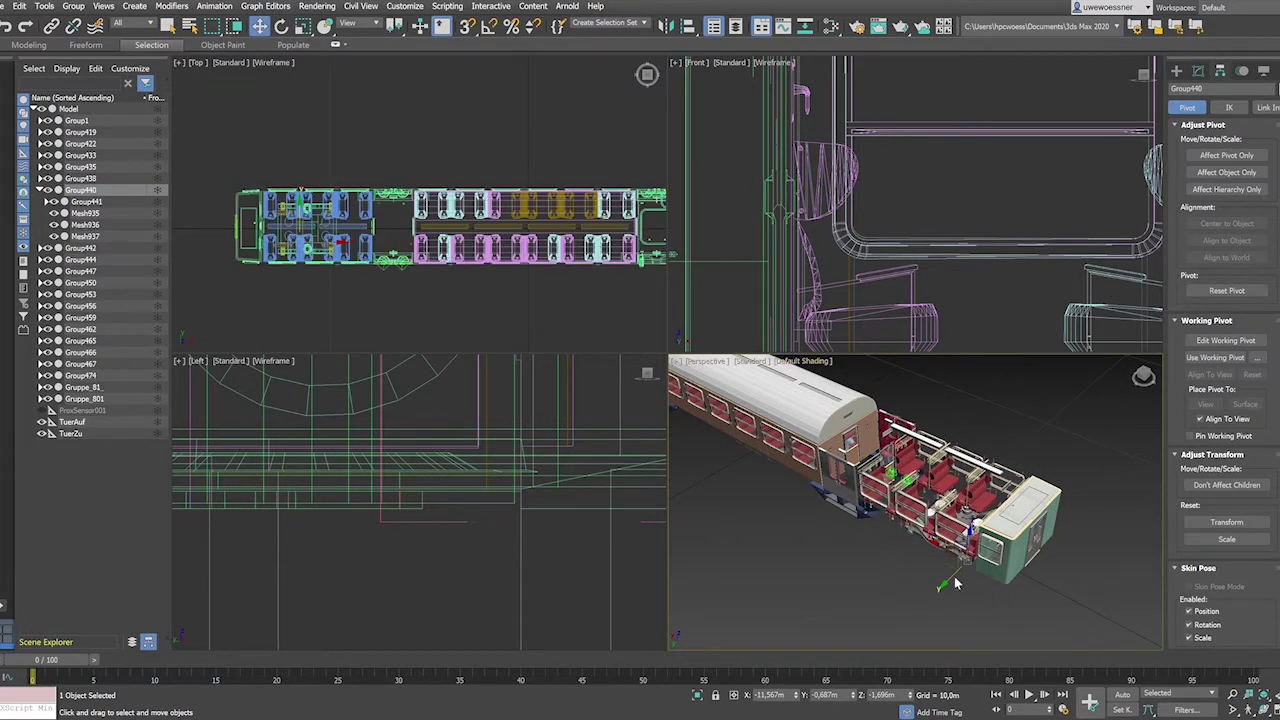
pyautogui.moveTo(957, 583); pyautogui.dragTo(873, 601)
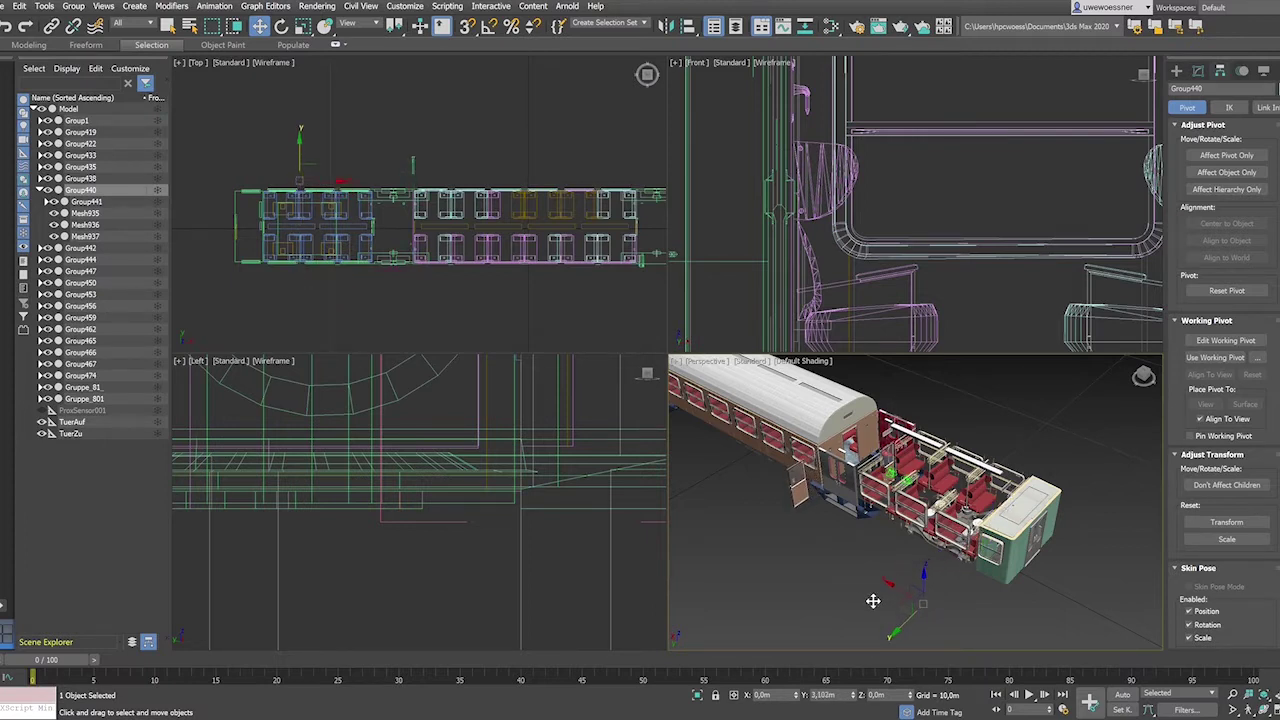
pyautogui.rightClick(873, 601)
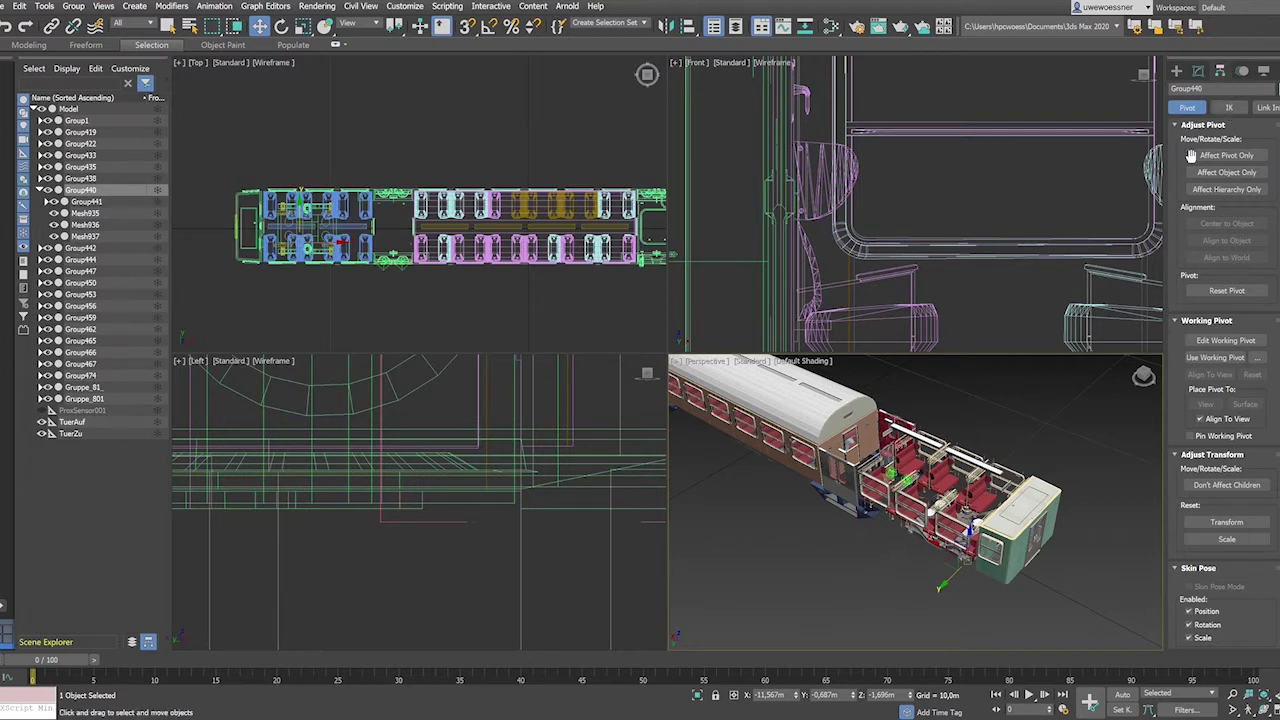
# Step: Set Group440 to adjust only its pivot and move the pivot along X to about -3.7 m, towards the door
pyautogui.click(1177, 71)
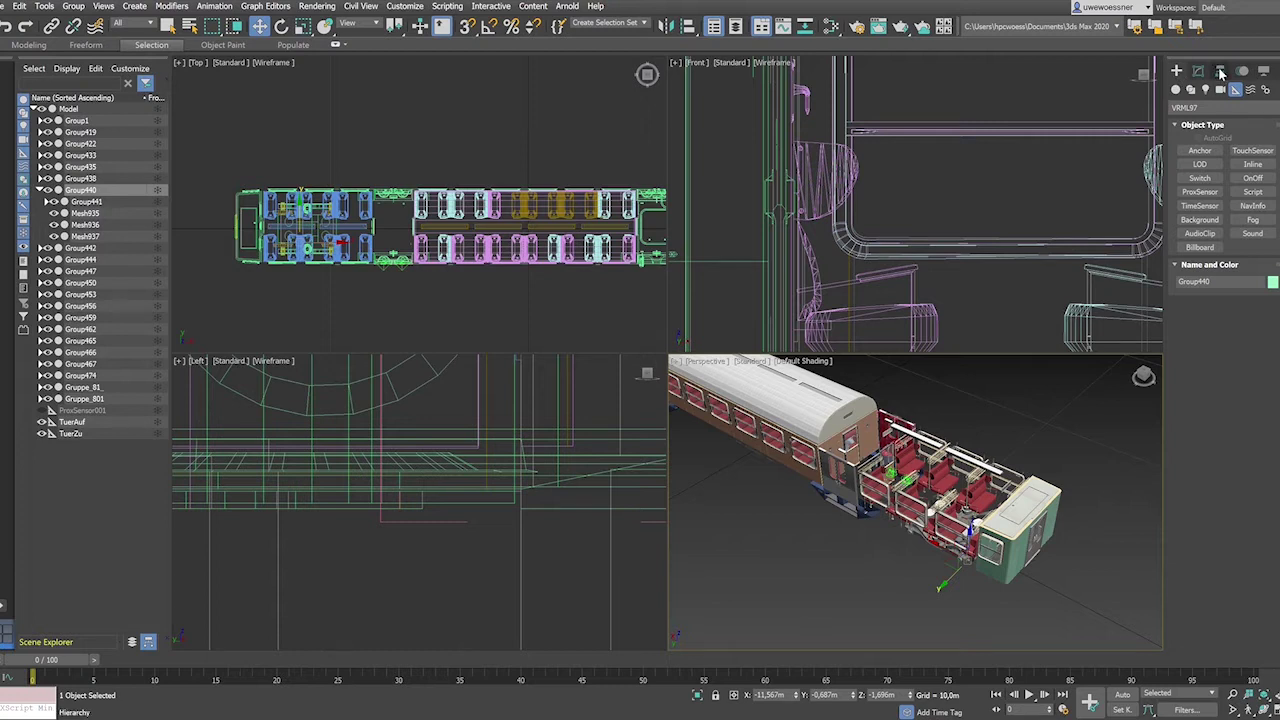
pyautogui.click(1221, 73)
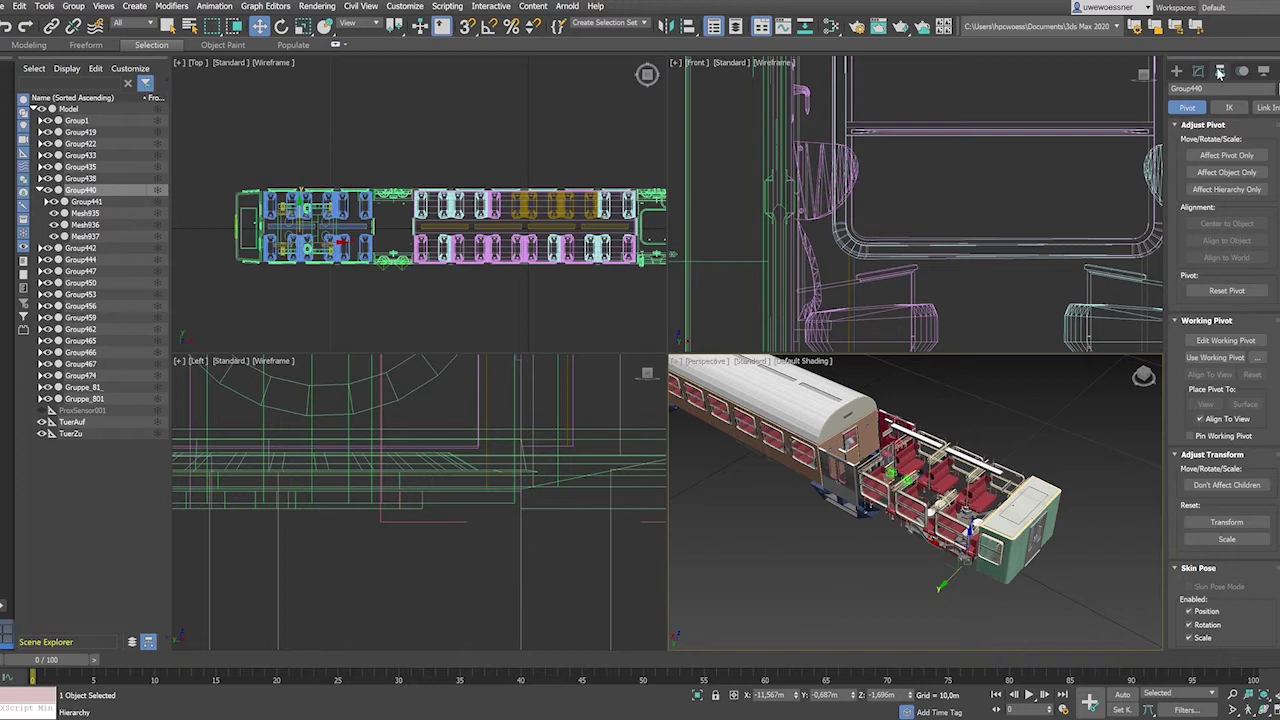
pyautogui.click(1218, 156)
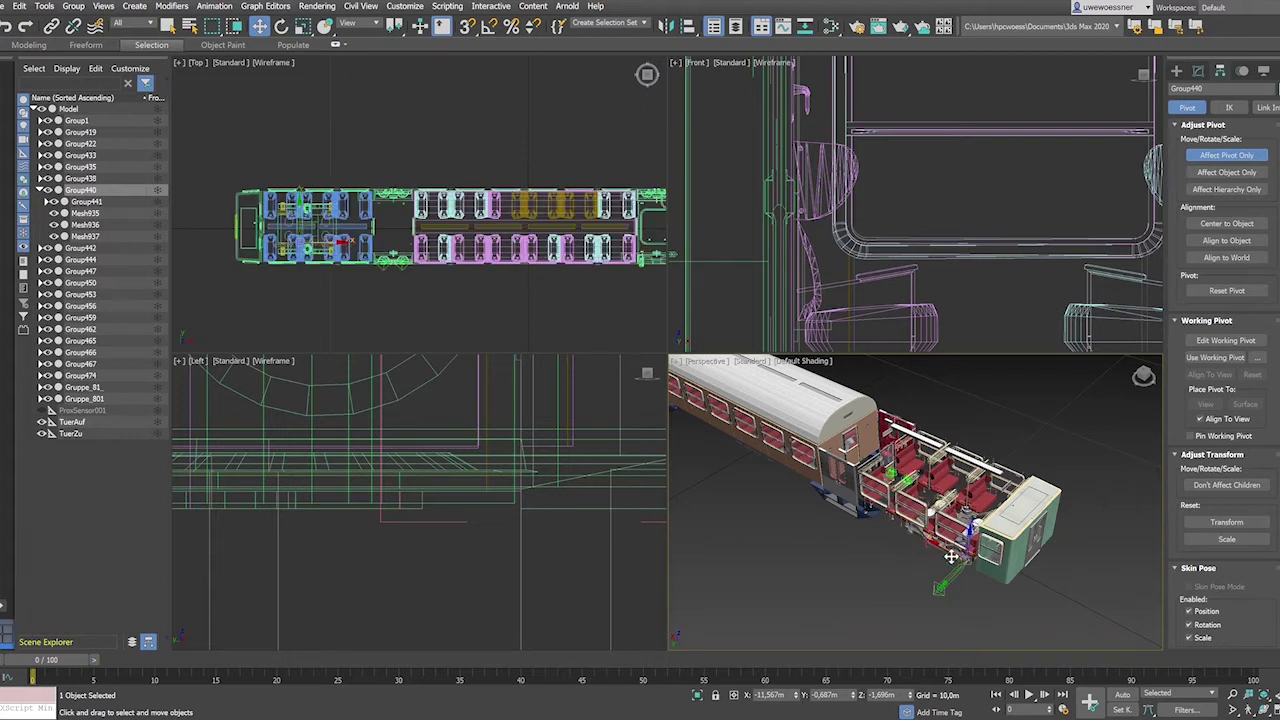
pyautogui.moveTo(951, 557); pyautogui.dragTo(831, 478)
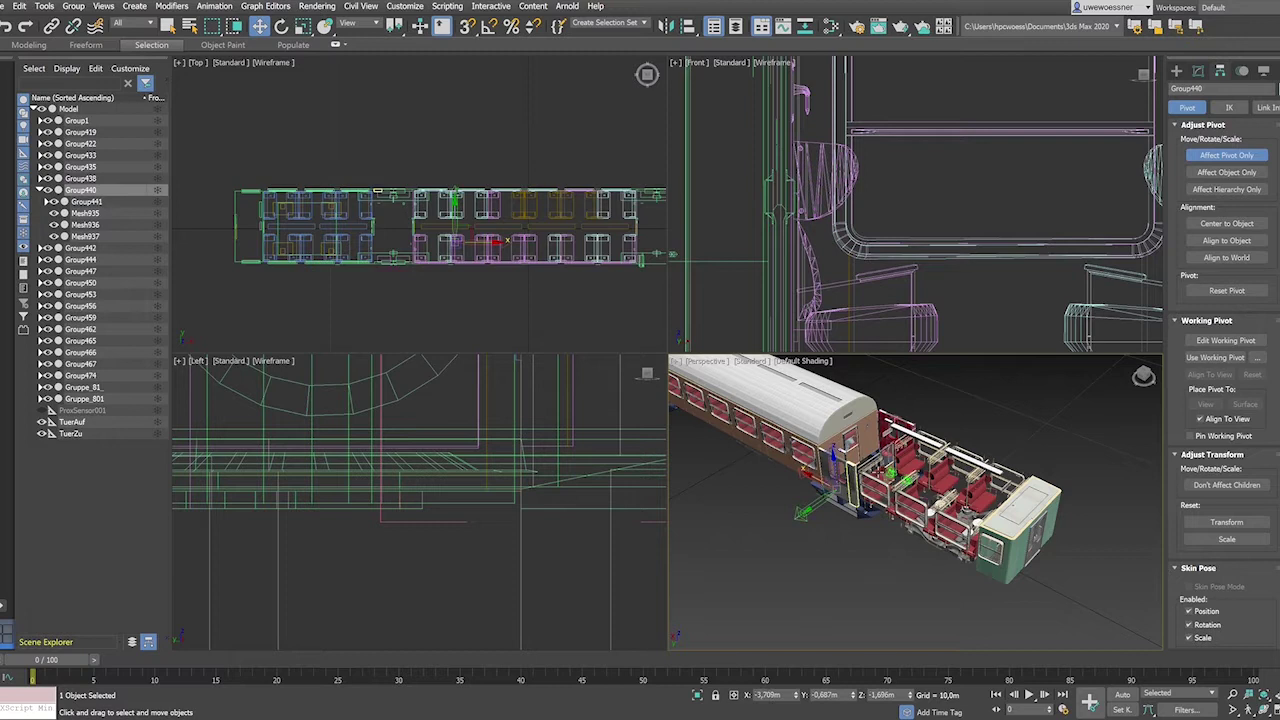
pyautogui.moveTo(922, 487)
pyautogui.keyDown('alt'); pyautogui.mouseDown(button='middle')
pyautogui.moveTo(902, 503)
pyautogui.moveTo(934, 480)
pyautogui.moveTo(917, 495)
pyautogui.mouseUp(button='middle'); pyautogui.keyUp('alt')
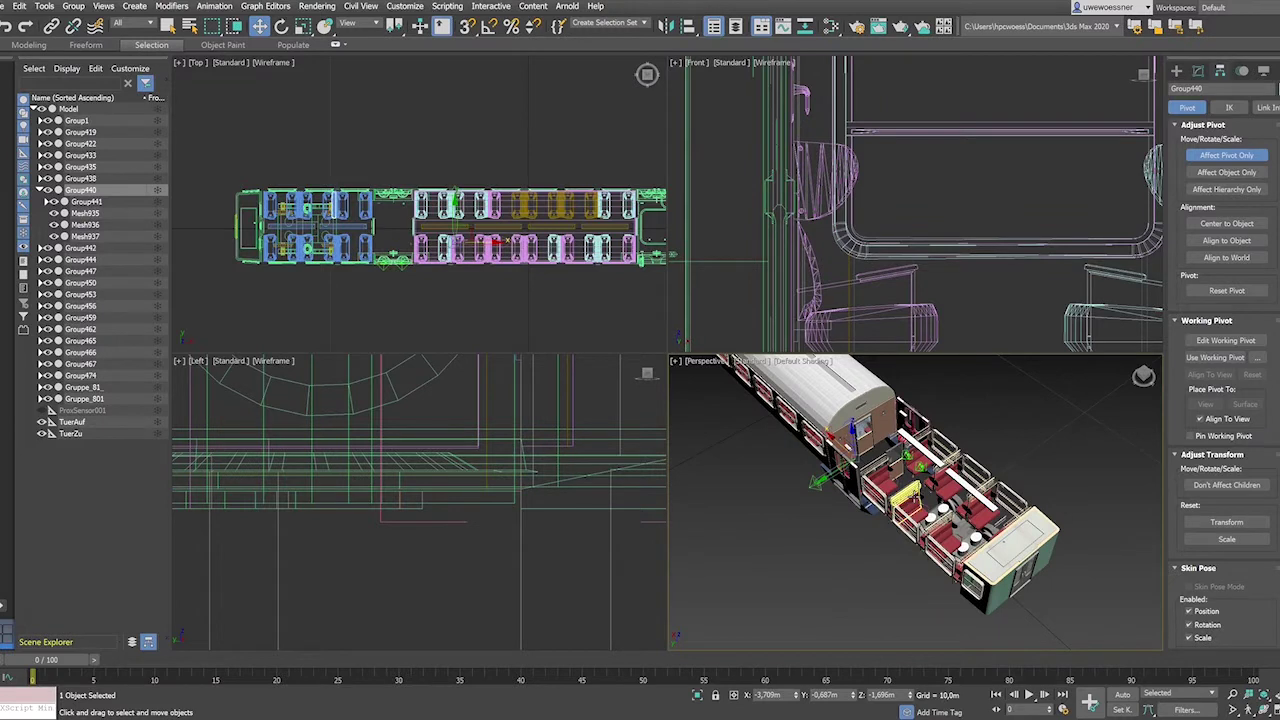
# Step: Align the pivot of Group440 to the lower corner of the interior door and leave pivot-only editing
pyautogui.hotkey('alt', 'a')
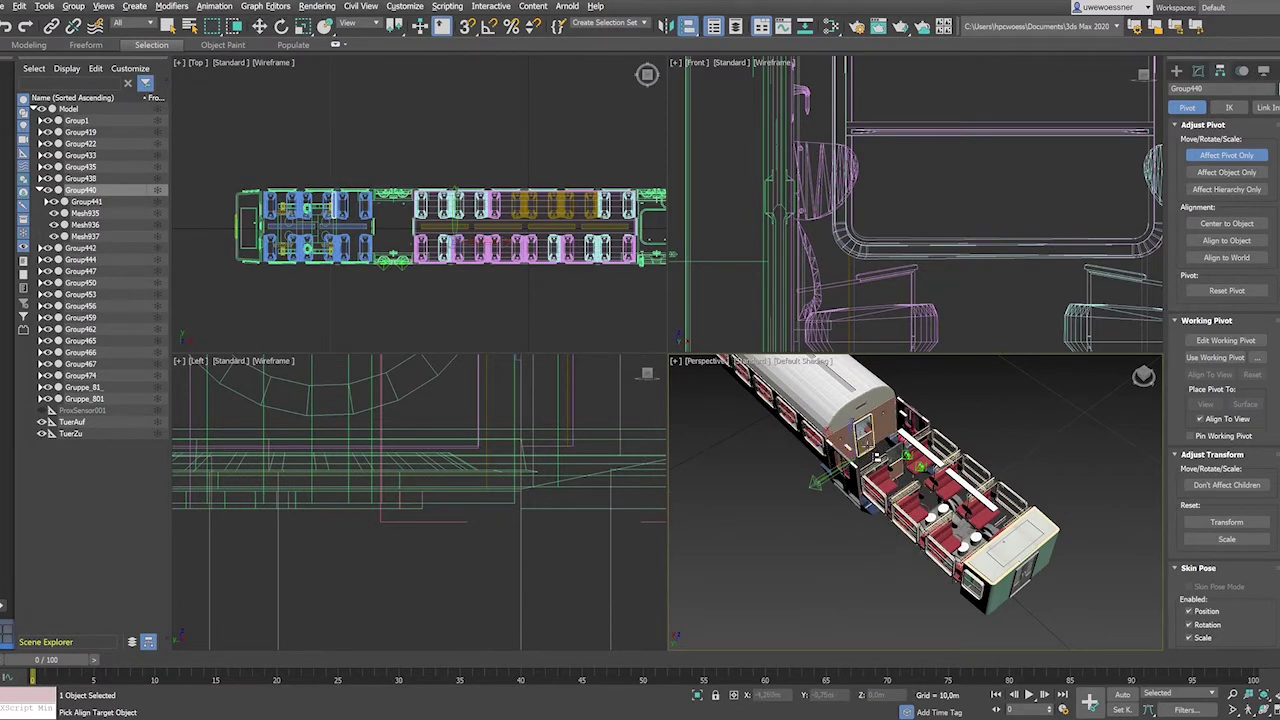
pyautogui.rightClick(868, 446)
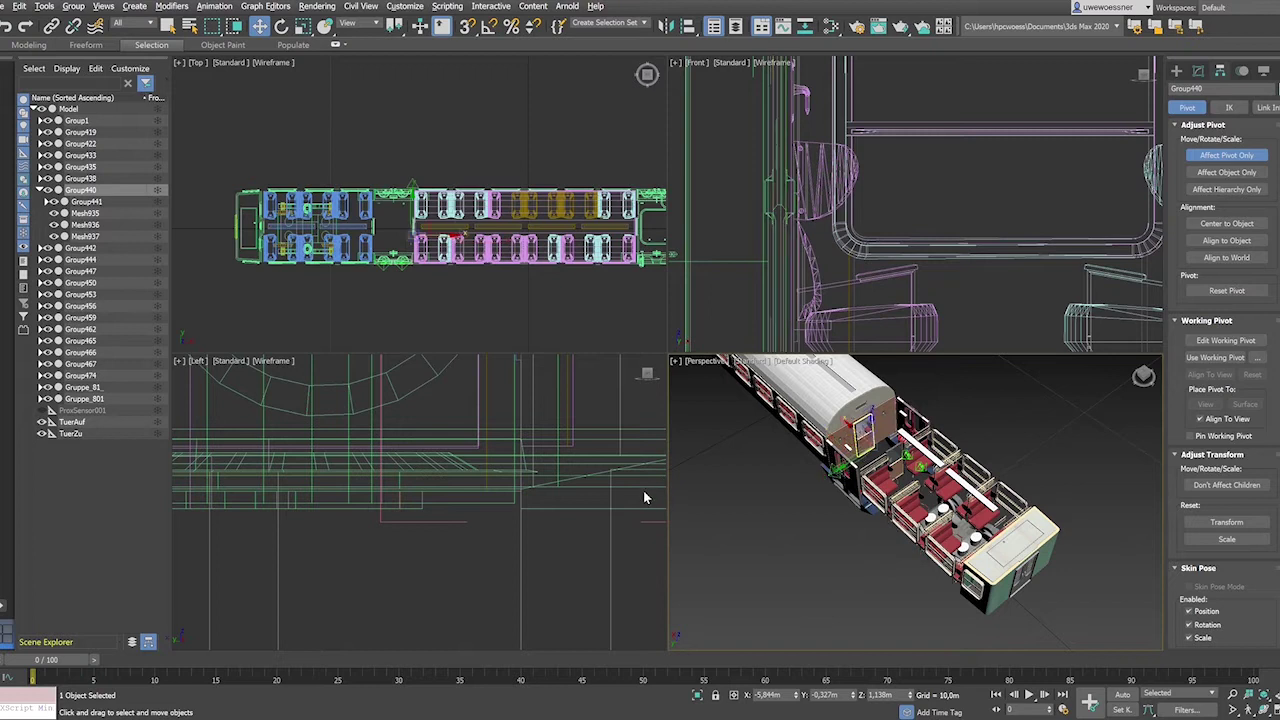
pyautogui.scroll(10, 876, 455)
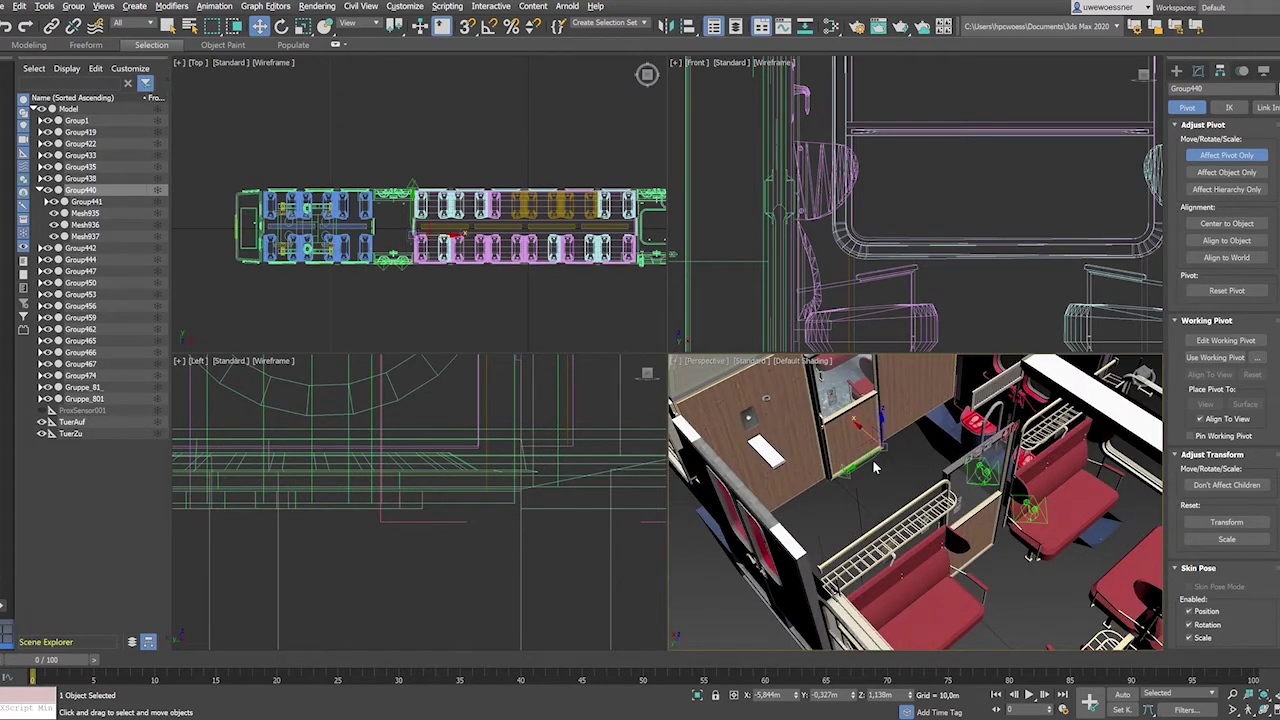
pyautogui.click(1238, 156)
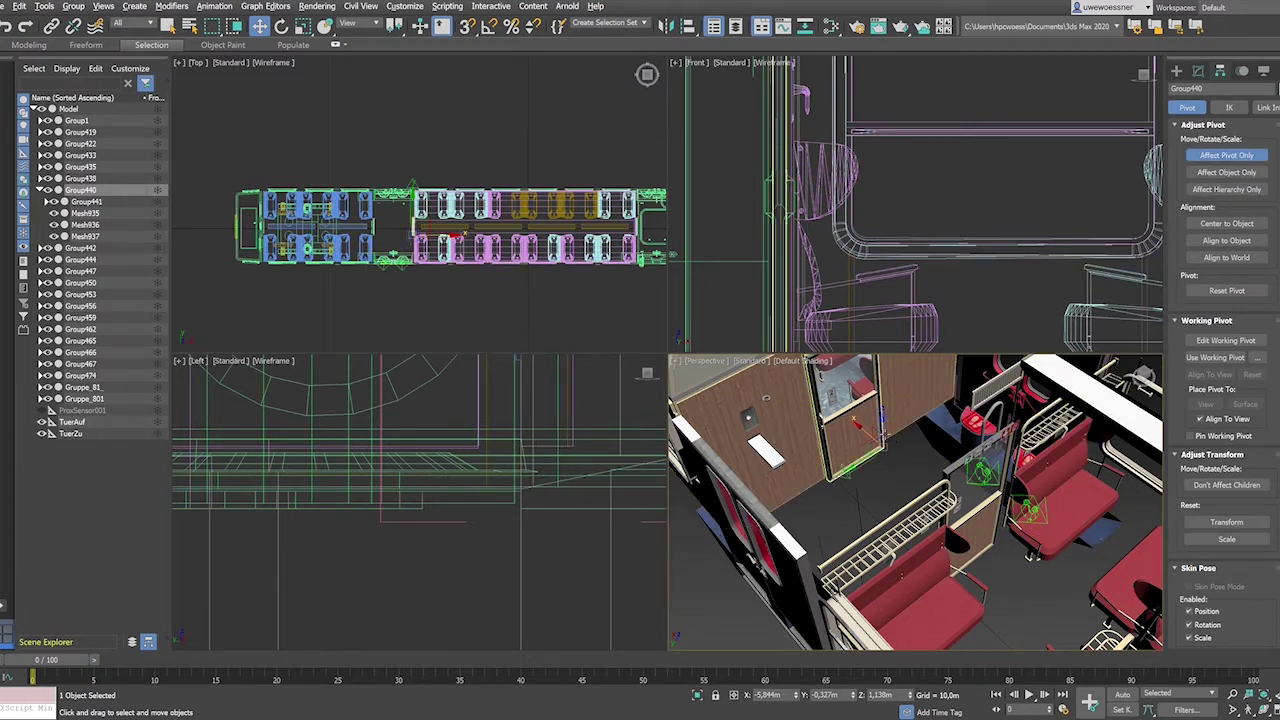
pyautogui.click(1215, 158)
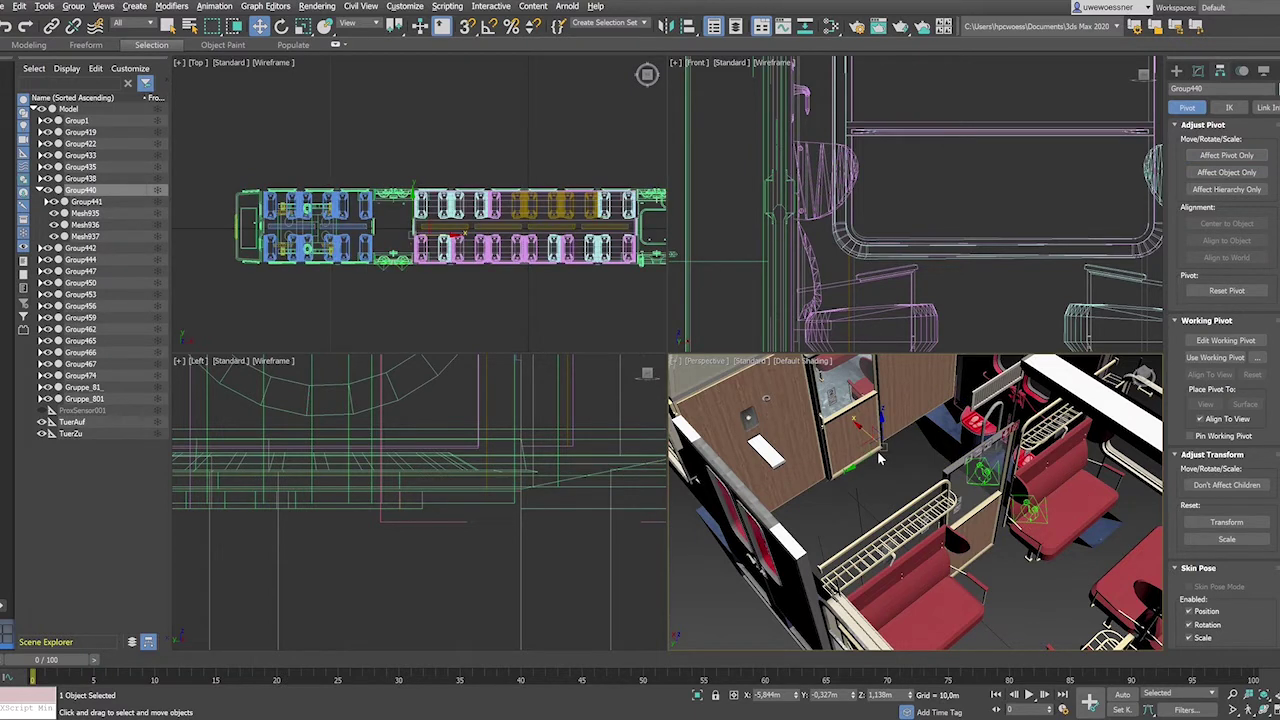
# Step: Record the door's open position at frame 50 with Auto Key by moving Group440 along Y to about -1.107 m
pyautogui.click(1123, 695)
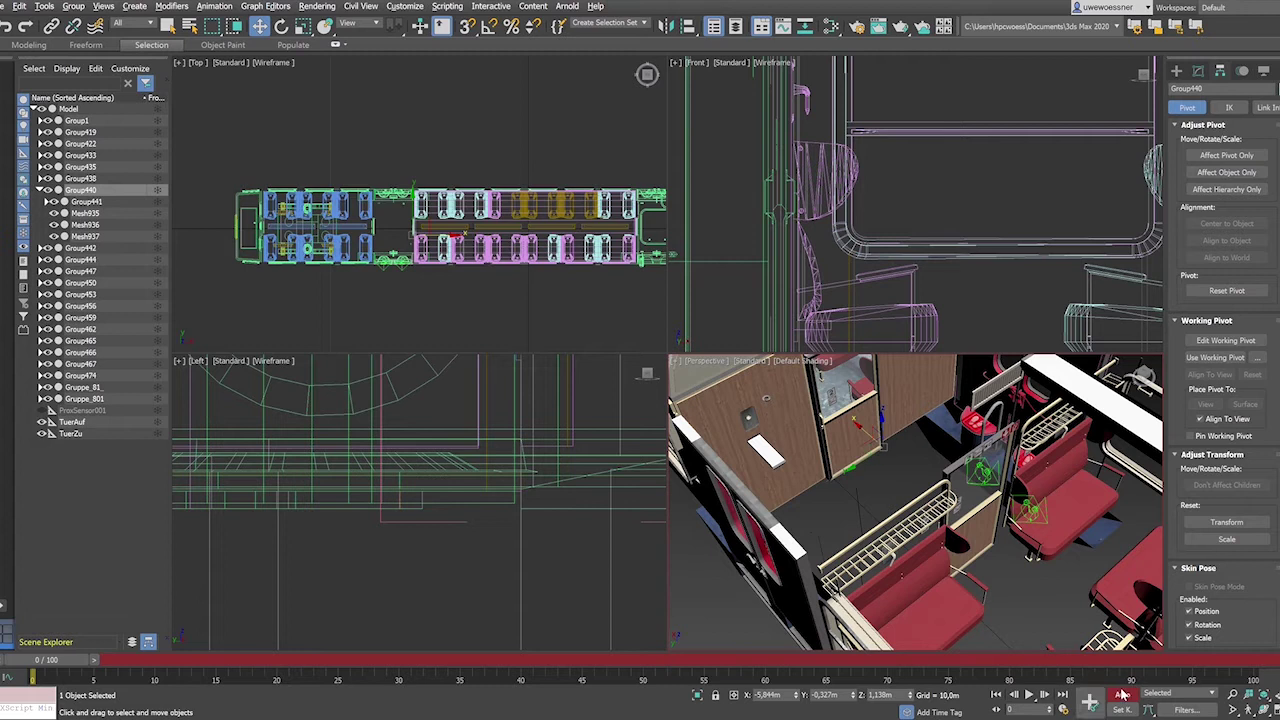
pyautogui.moveTo(52, 662); pyautogui.dragTo(646, 672)
pyautogui.press('w')
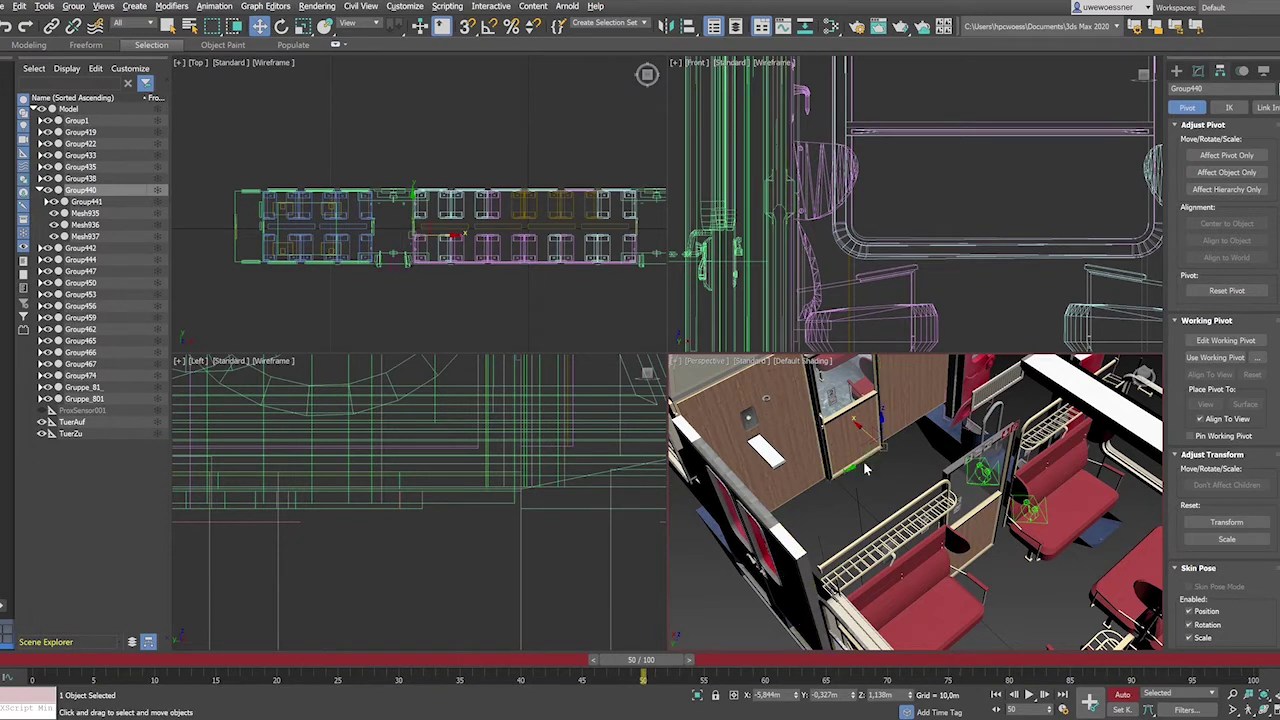
pyautogui.moveTo(868, 464); pyautogui.dragTo(931, 448)
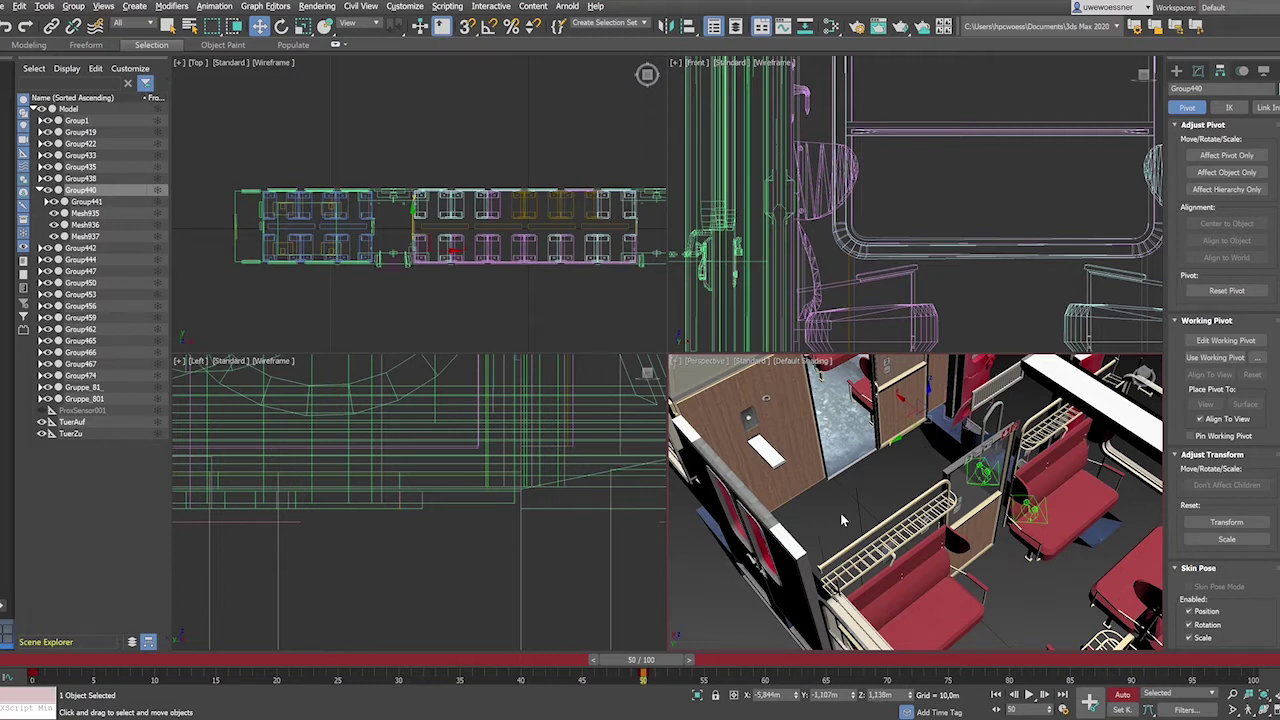
# Step: Copy the closed-door keyframe from frame 0 to frame 100, go to frame 100 and turn off Auto Key
pyautogui.moveTo(648, 661)
pyautogui.mouseDown()
pyautogui.moveTo(4, 661)
pyautogui.moveTo(637, 633)
pyautogui.moveTo(1, 606)
pyautogui.moveTo(1262, 620)
pyautogui.moveTo(661, 628)
pyautogui.moveTo(755, 640)
pyautogui.moveTo(654, 645)
pyautogui.mouseUp()
pyautogui.press('w')
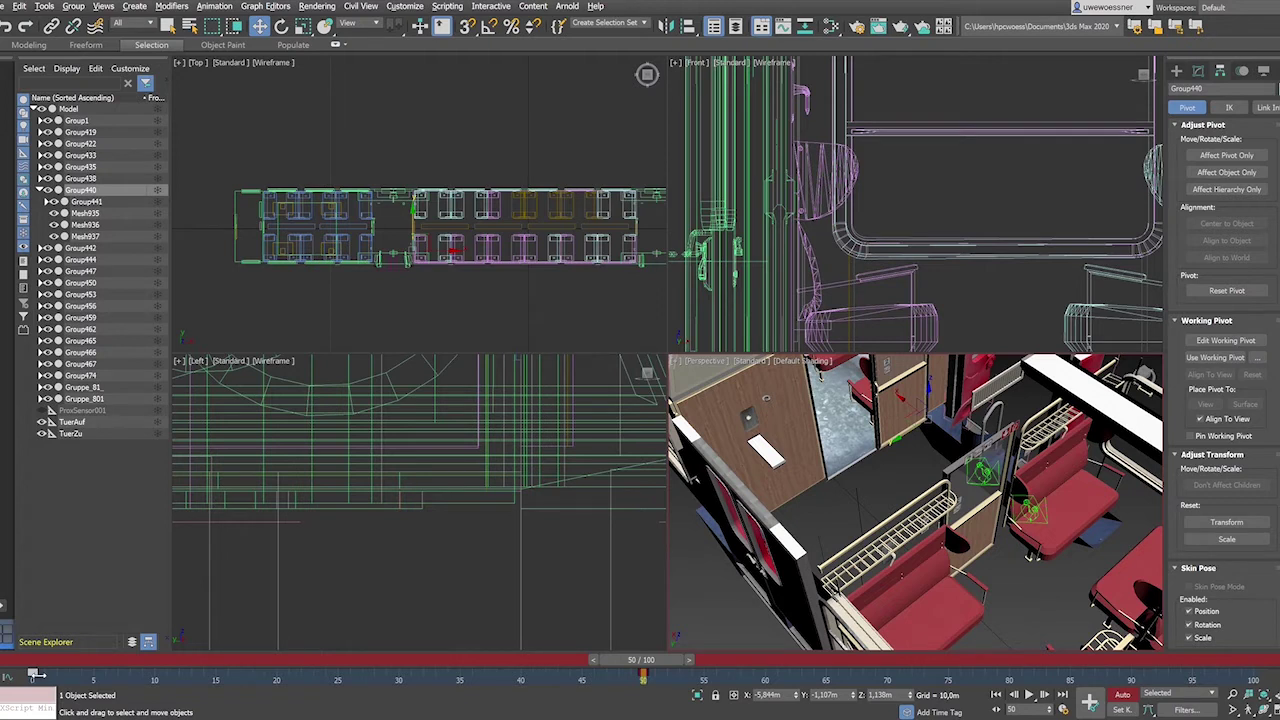
pyautogui.keyDown('shift'); pyautogui.moveTo(35, 675); pyautogui.dragTo(1260, 678); pyautogui.keyUp('shift')
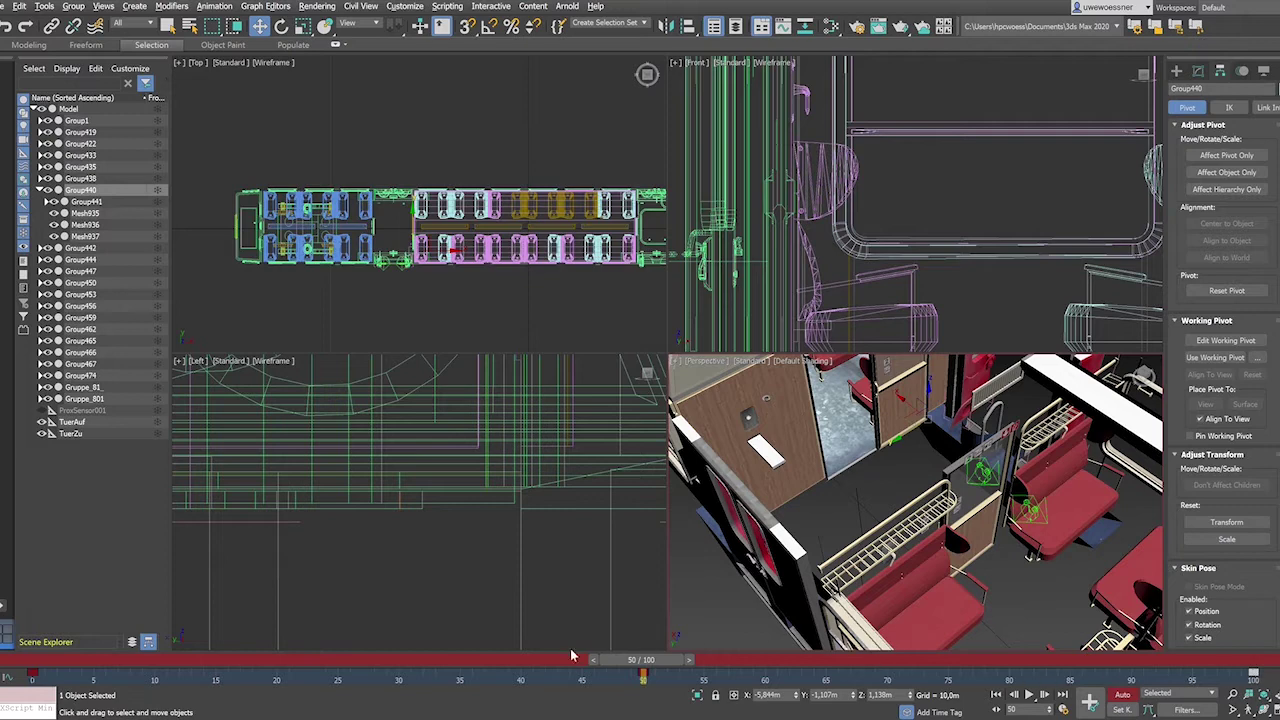
pyautogui.moveTo(633, 665); pyautogui.dragTo(1232, 638)
pyautogui.click(1121, 695)
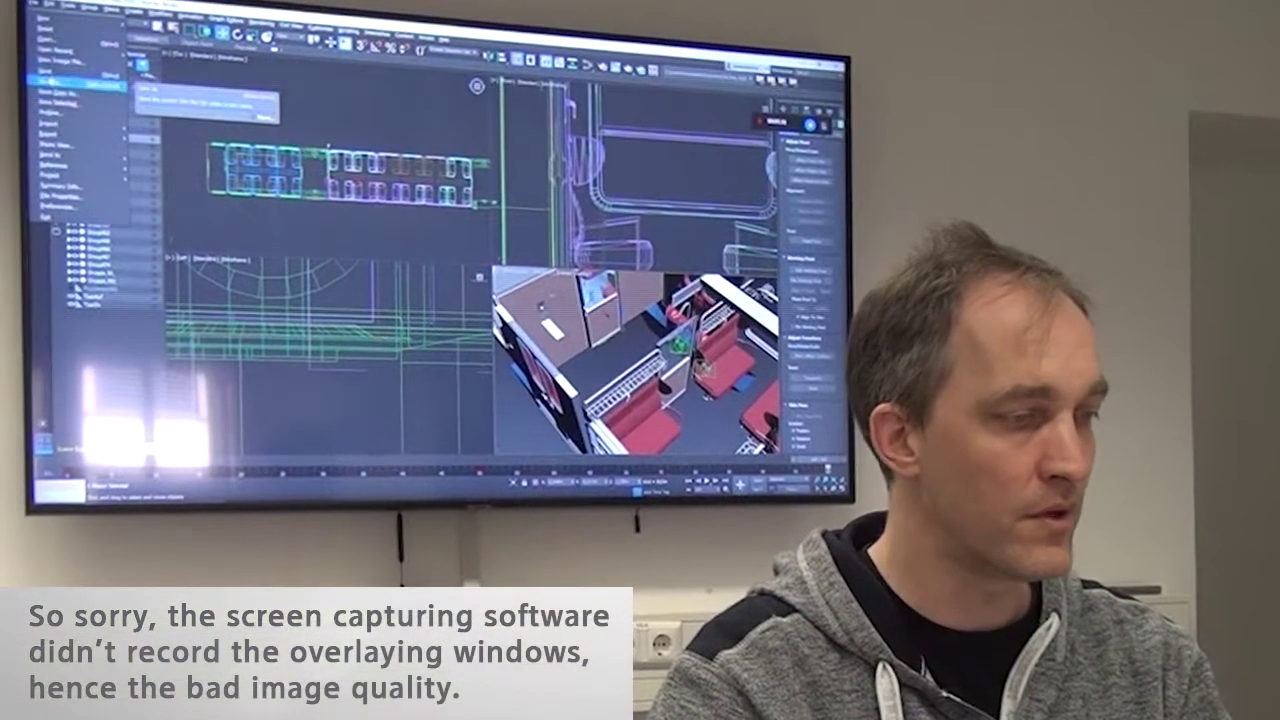
# Step: Export the carriage scene as VRML97 over the existing carriage file, keeping the export options as set
pyautogui.click(50, 75)
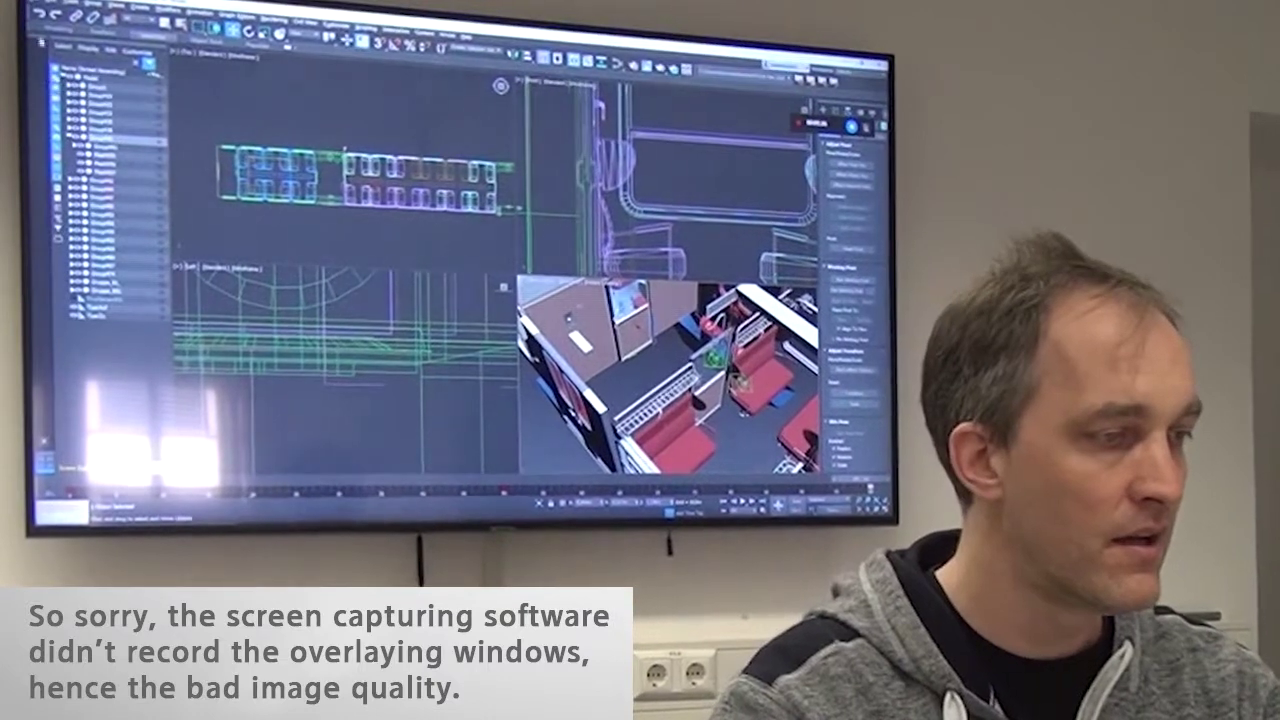
pyautogui.click(40, 2)
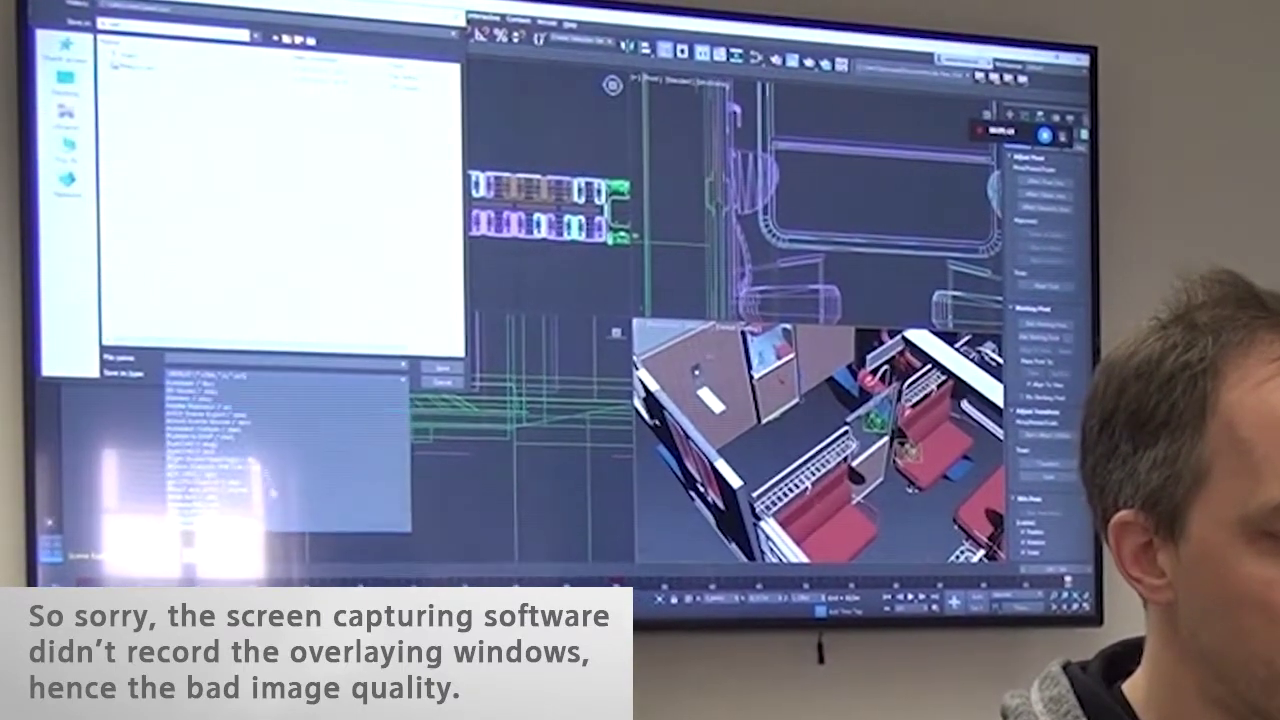
pyautogui.click(228, 530)
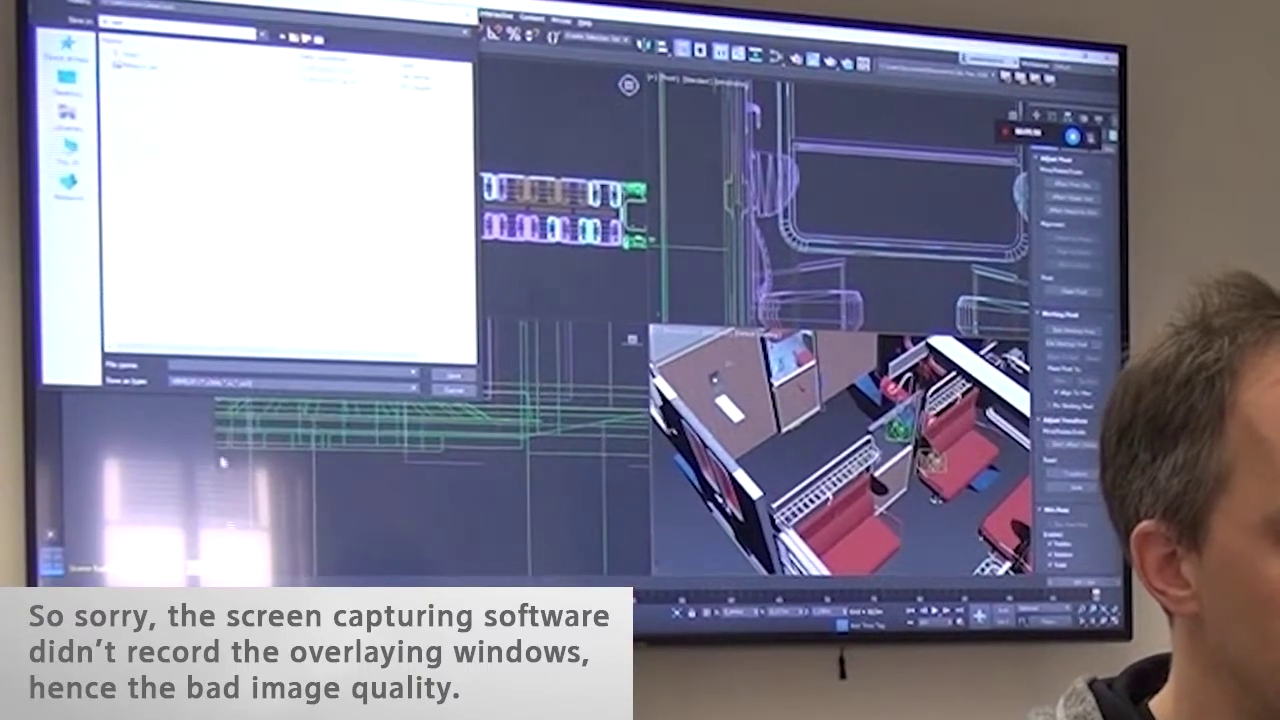
pyautogui.click(130, 66)
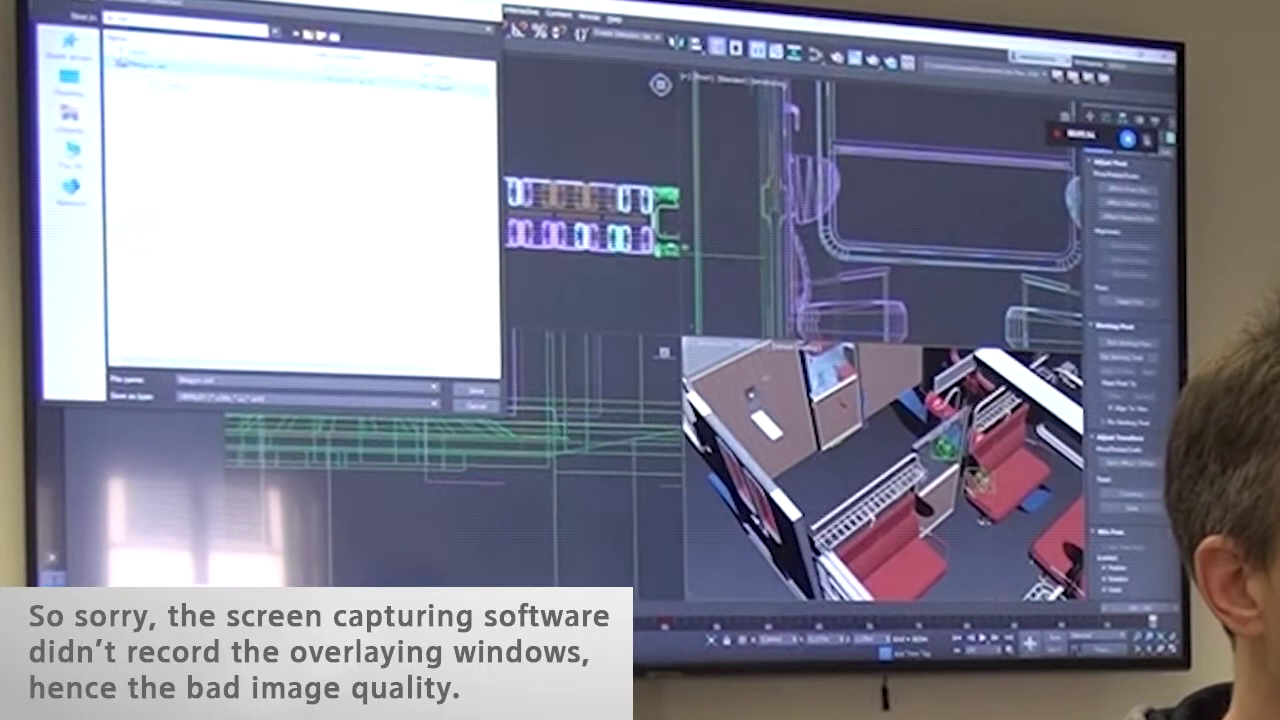
pyautogui.click(472, 388)
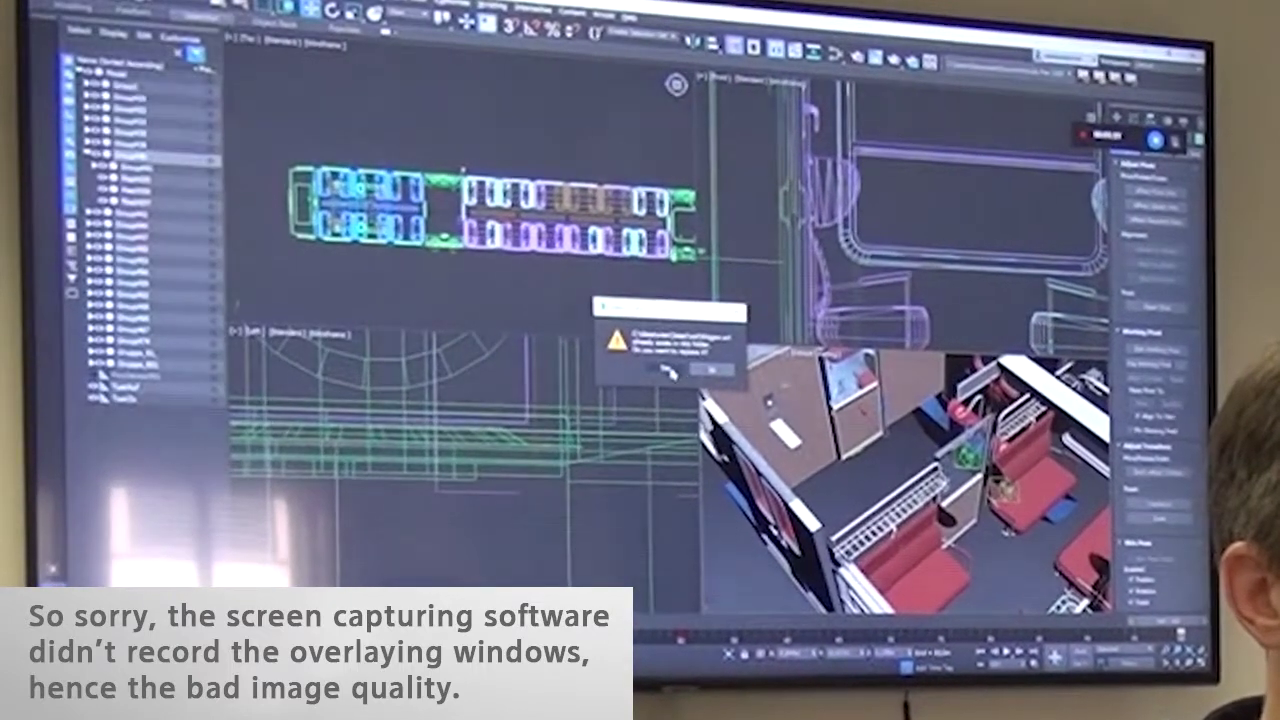
pyautogui.click(698, 365)
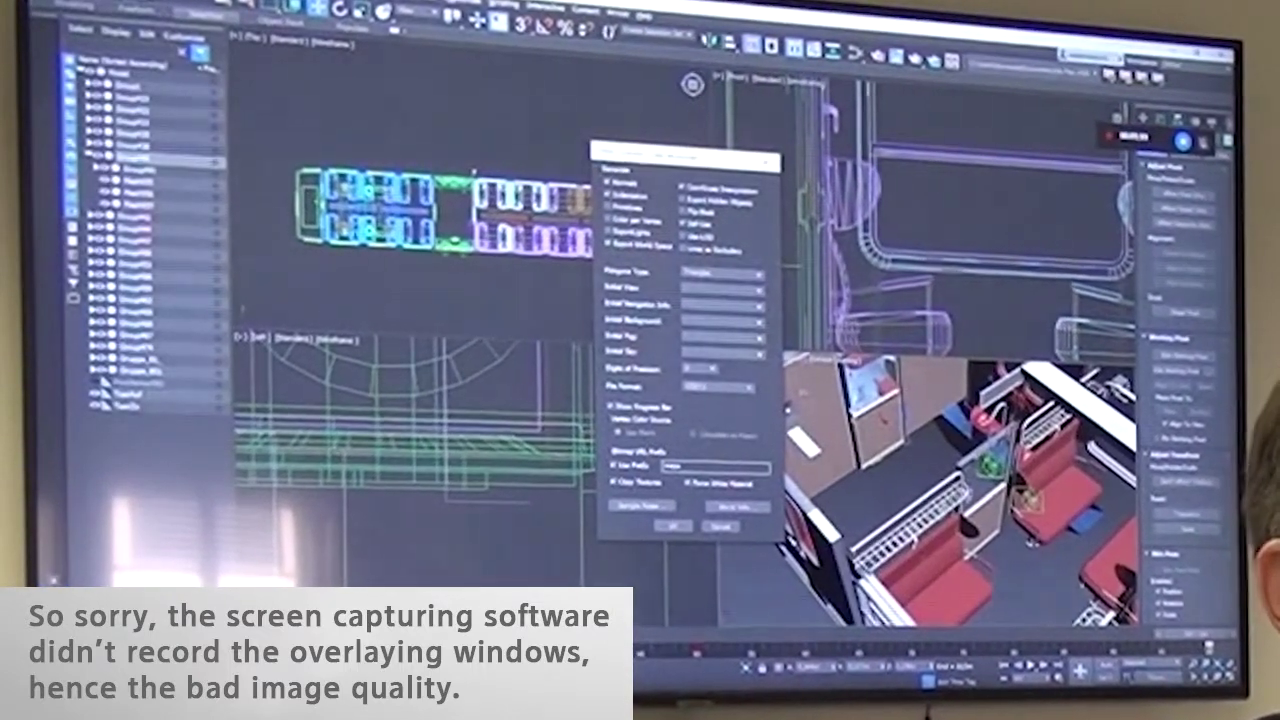
pyautogui.moveTo(690, 153); pyautogui.dragTo(670, 111)
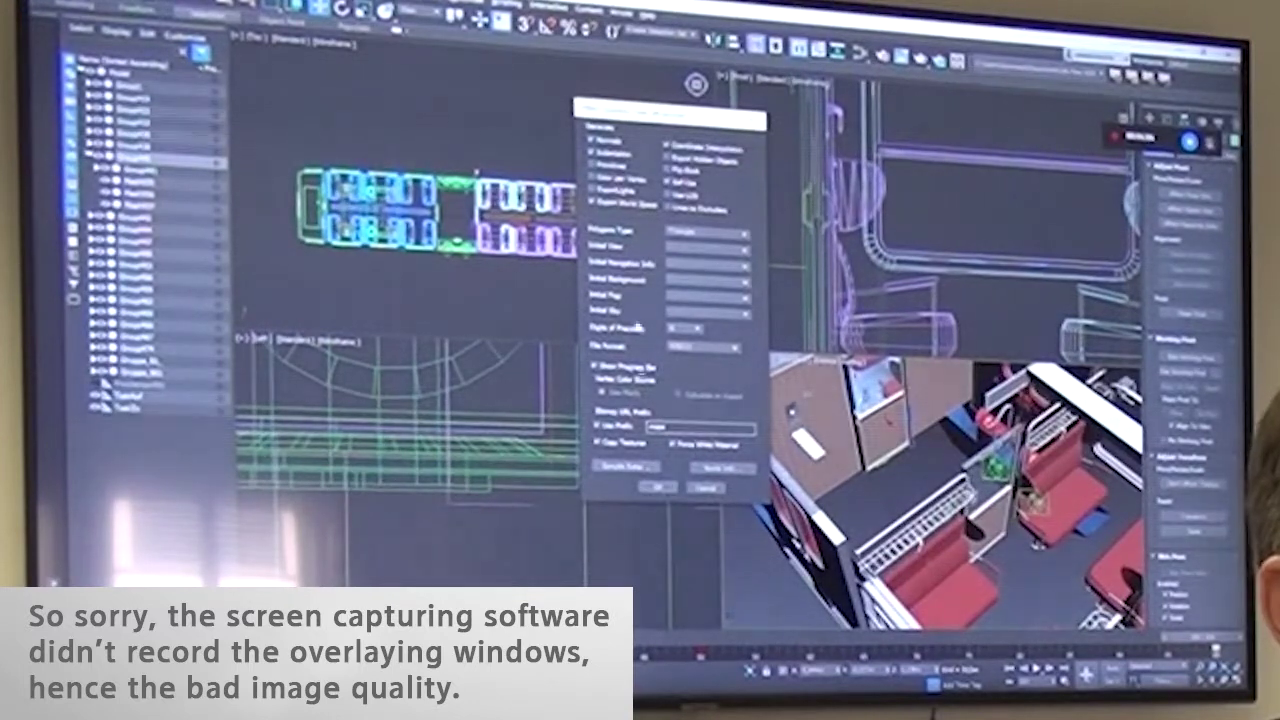
pyautogui.click(660, 489)
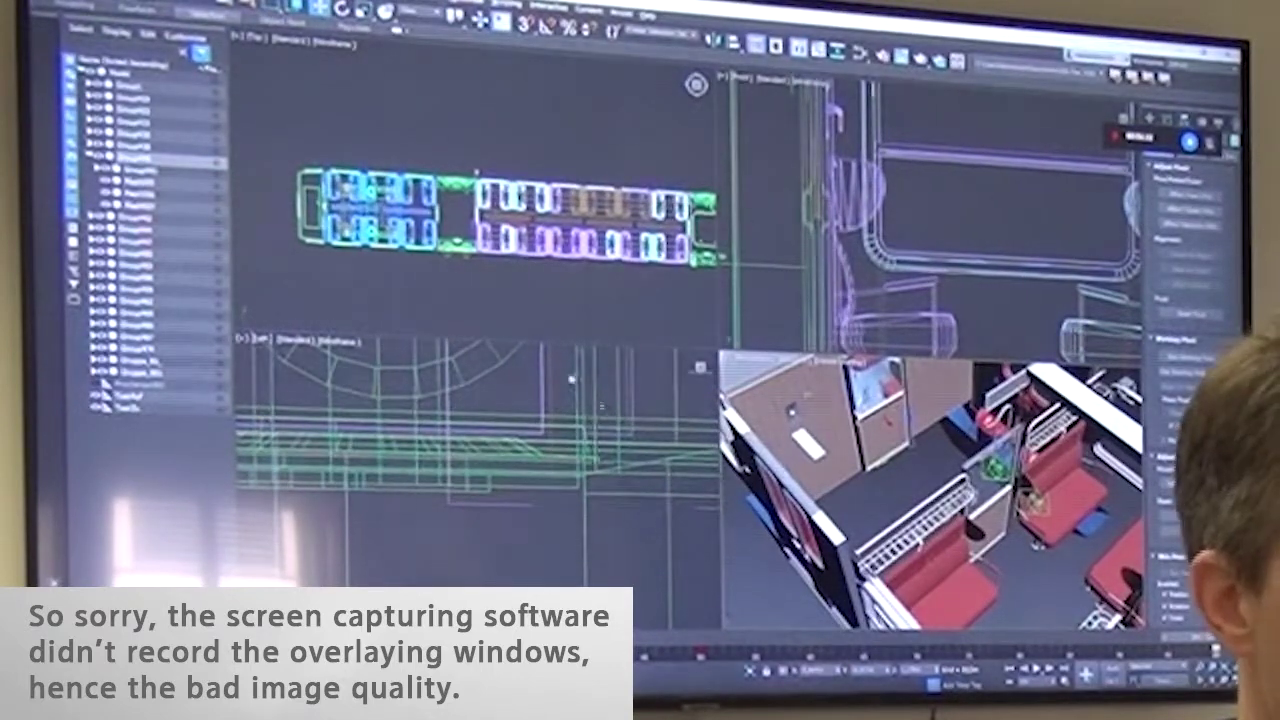
# Step: Switch to the COVER viewer and move inside the carriage to check the animated interior door
pyautogui.hotkey('alt', 'Tab')
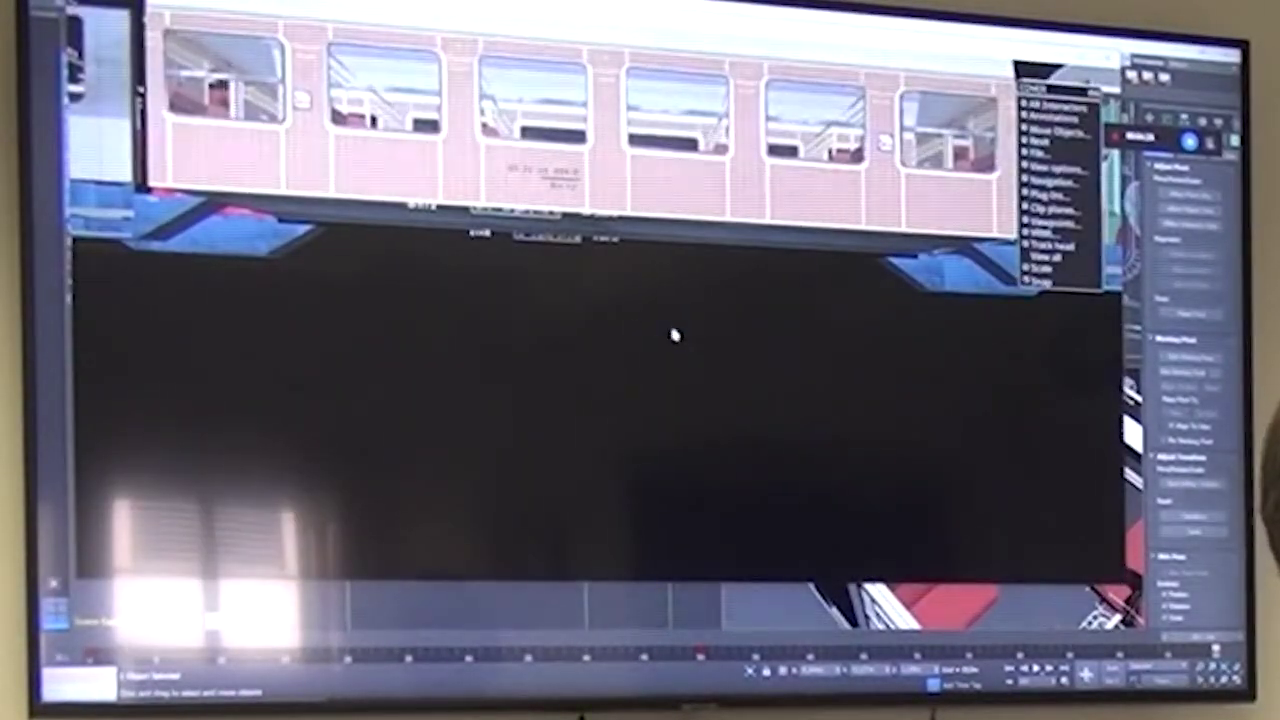
pyautogui.moveTo(674, 335); pyautogui.dragTo(612, 304, button='middle')
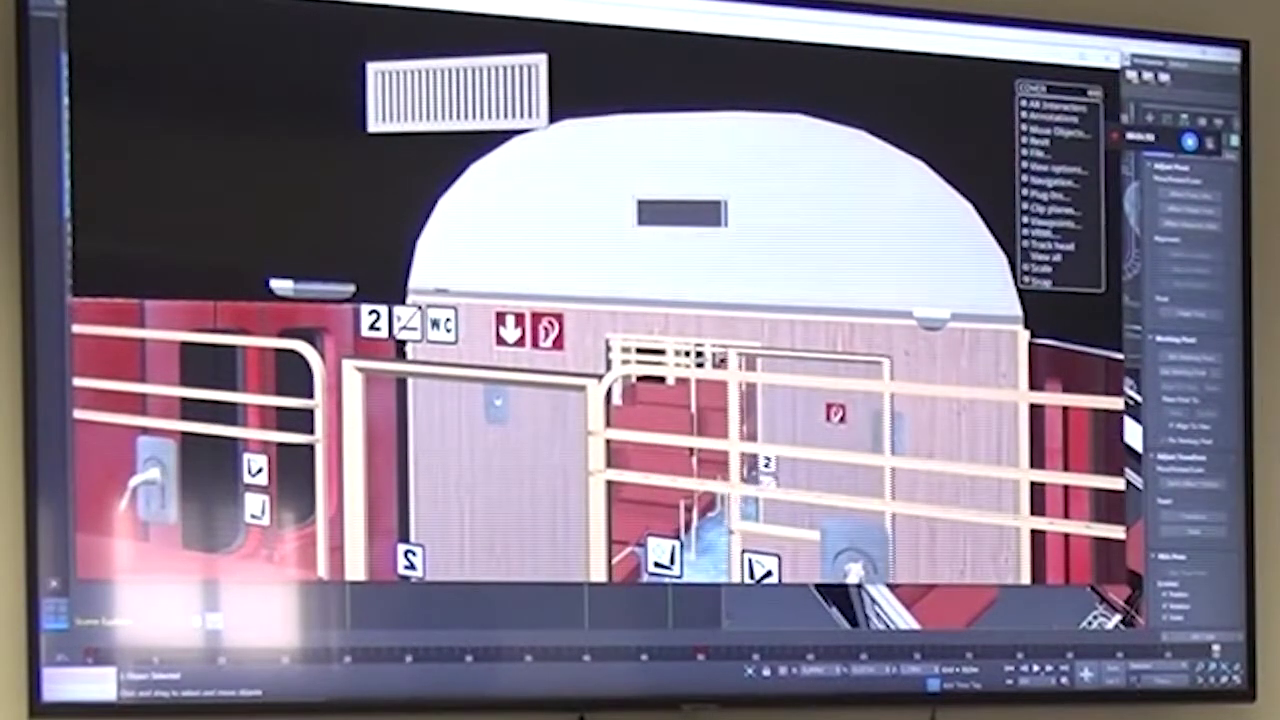
pyautogui.moveTo(645, 150); pyautogui.dragTo(676, 388)
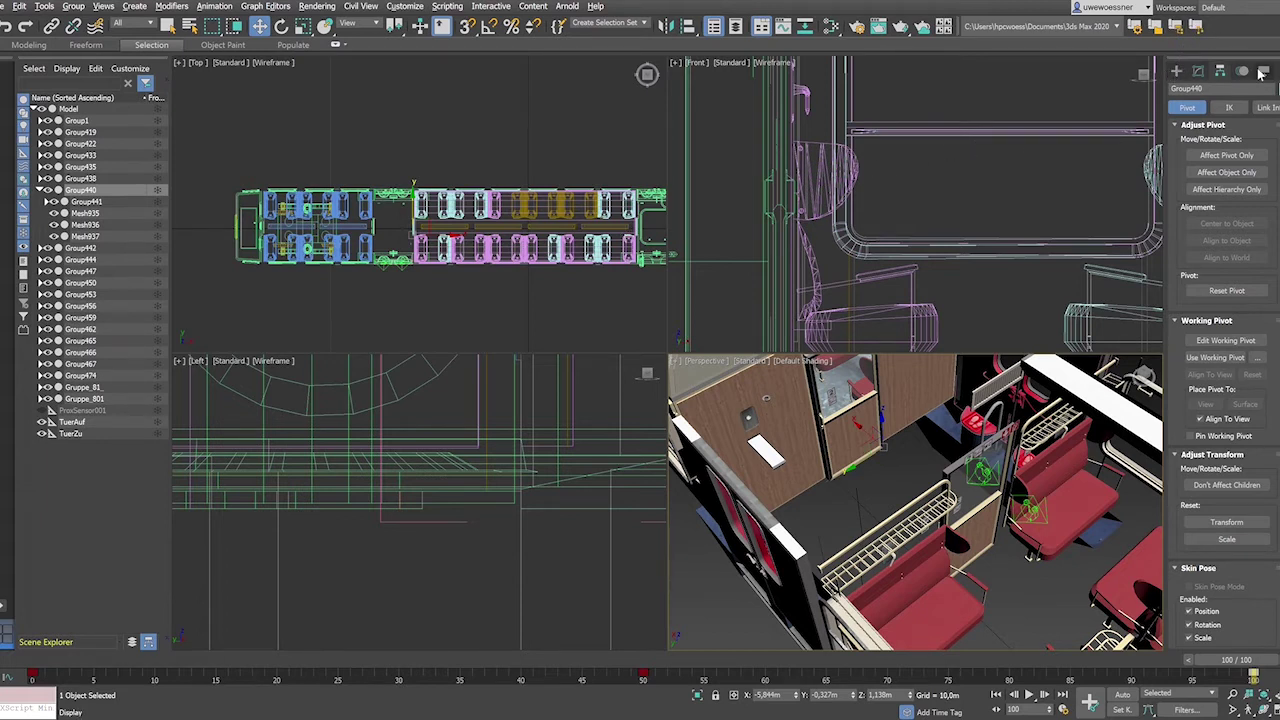
# Step: Return to 3ds Max and choose VRML97 as the category of helper objects to create
pyautogui.click(1178, 72)
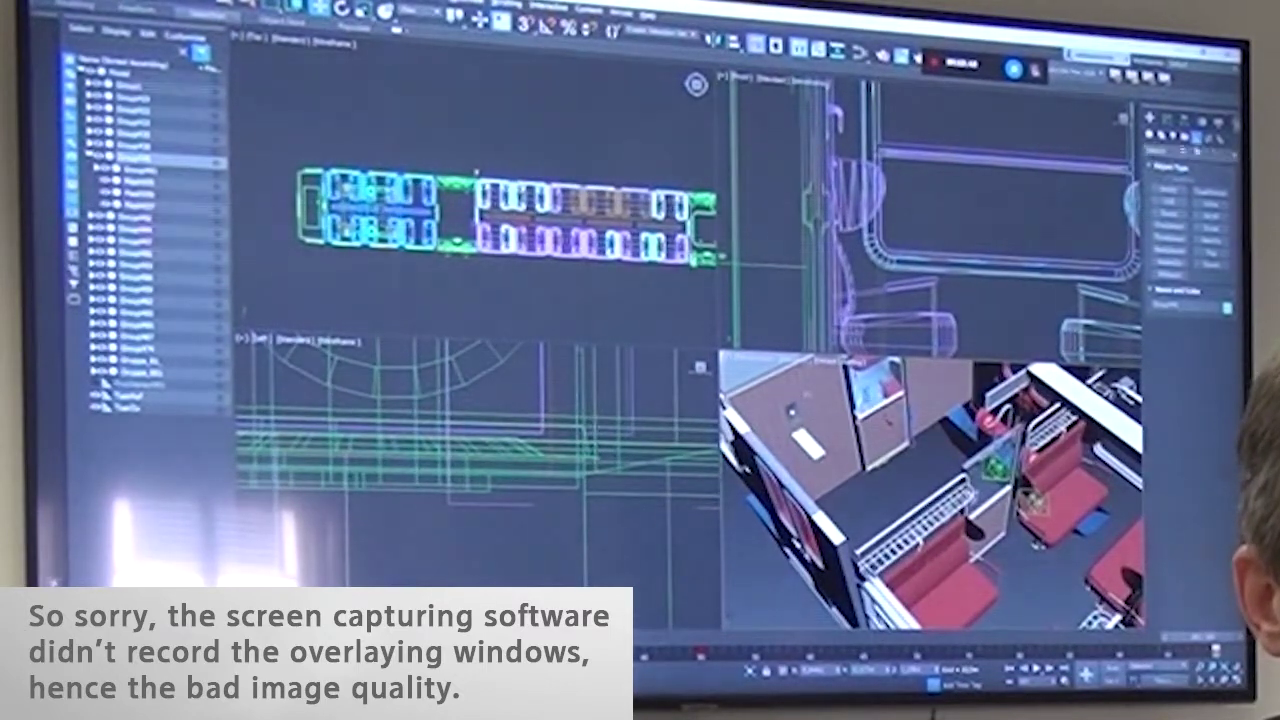
pyautogui.click(1233, 158)
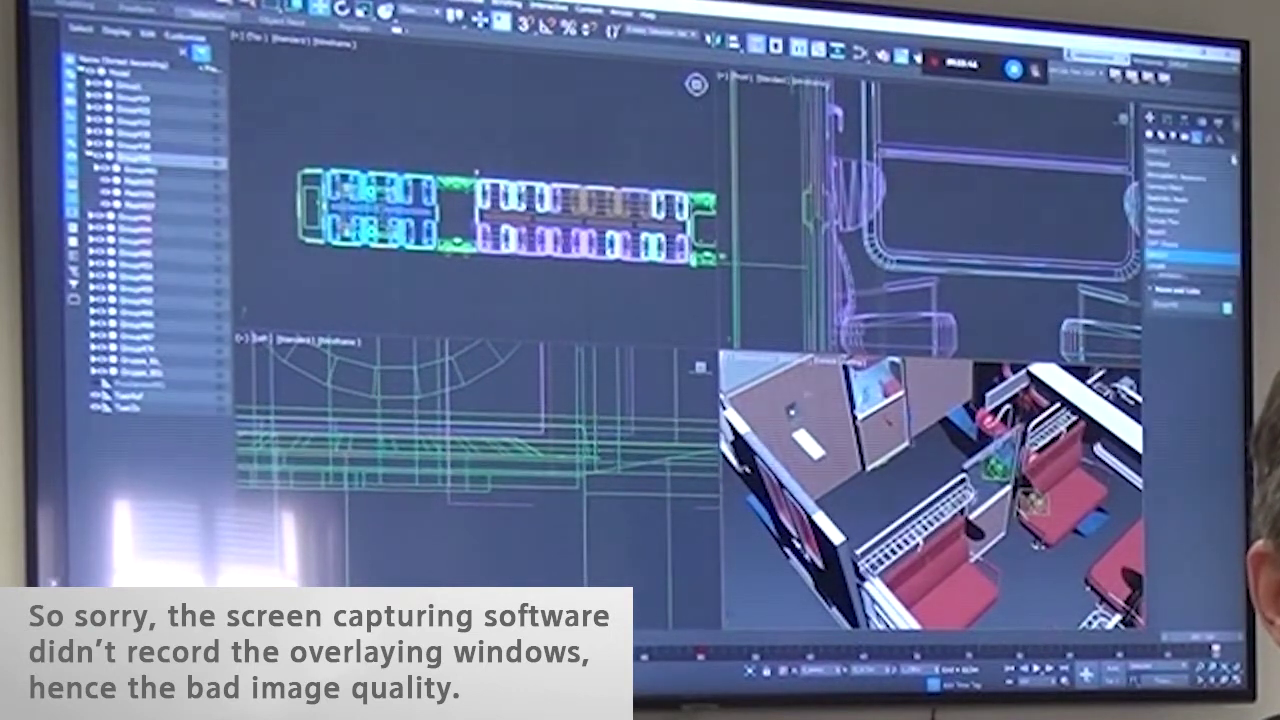
pyautogui.click(1163, 162)
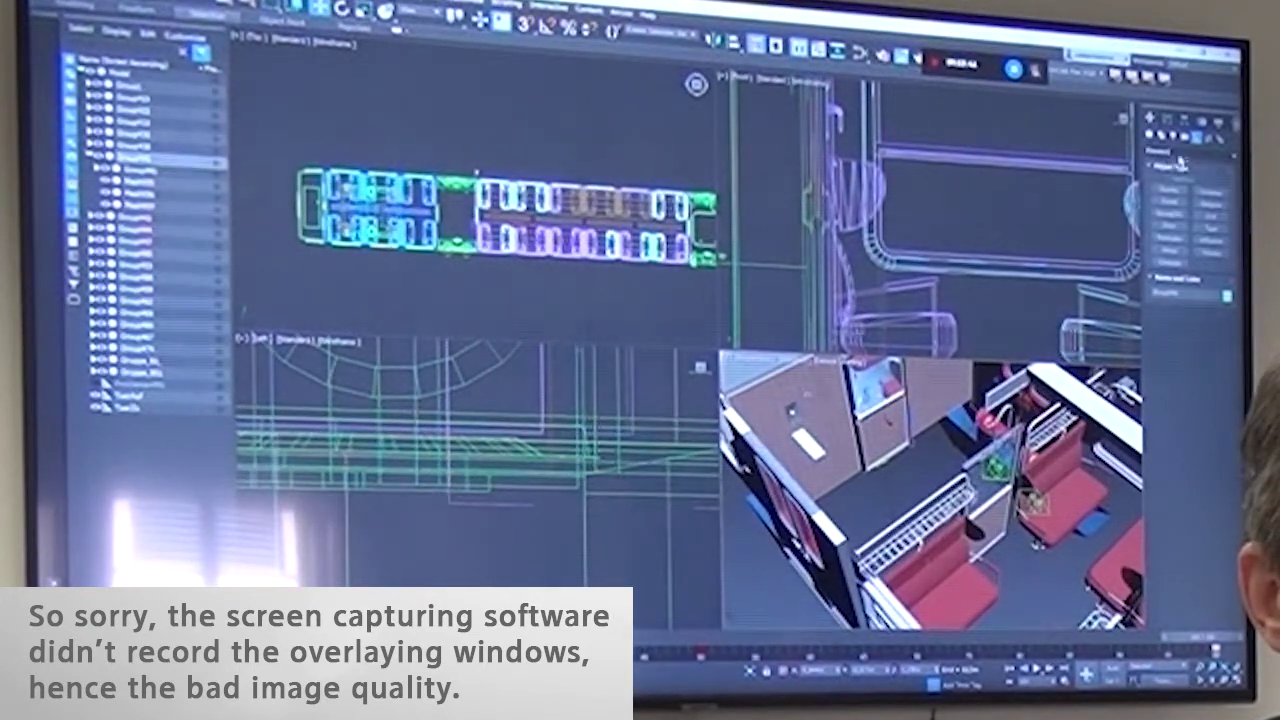
pyautogui.click(1233, 158)
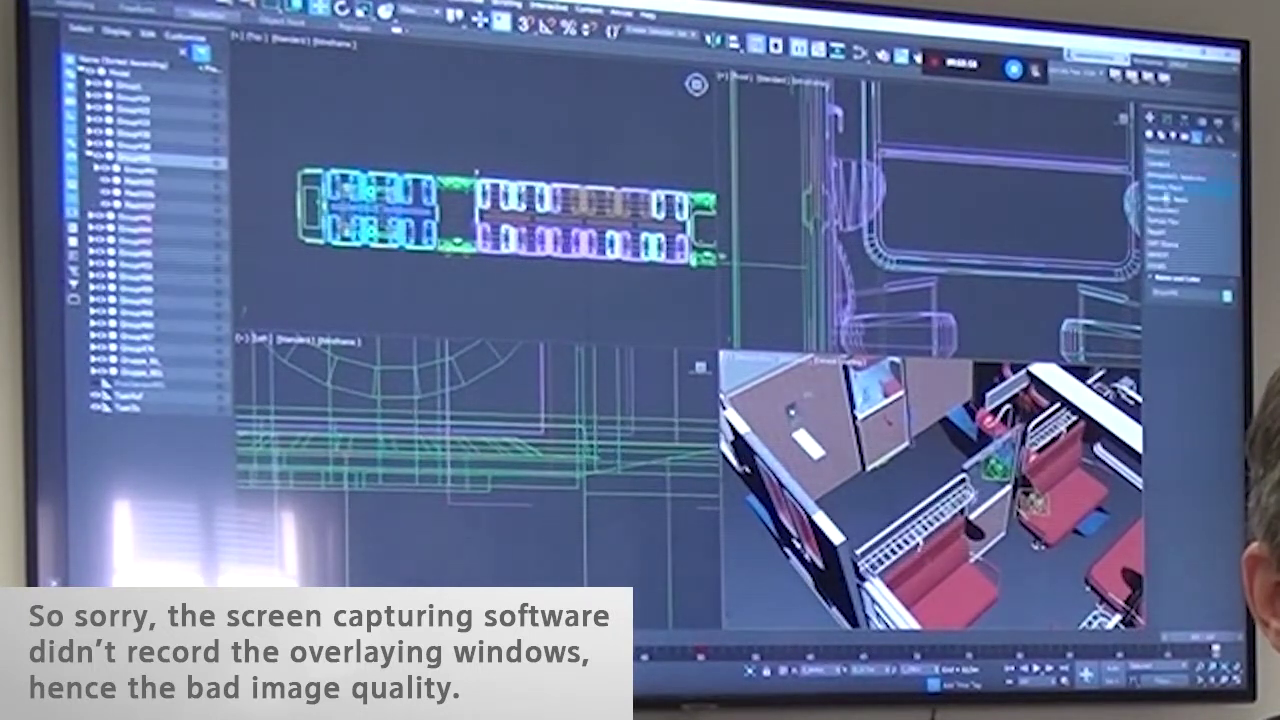
pyautogui.click(1170, 257)
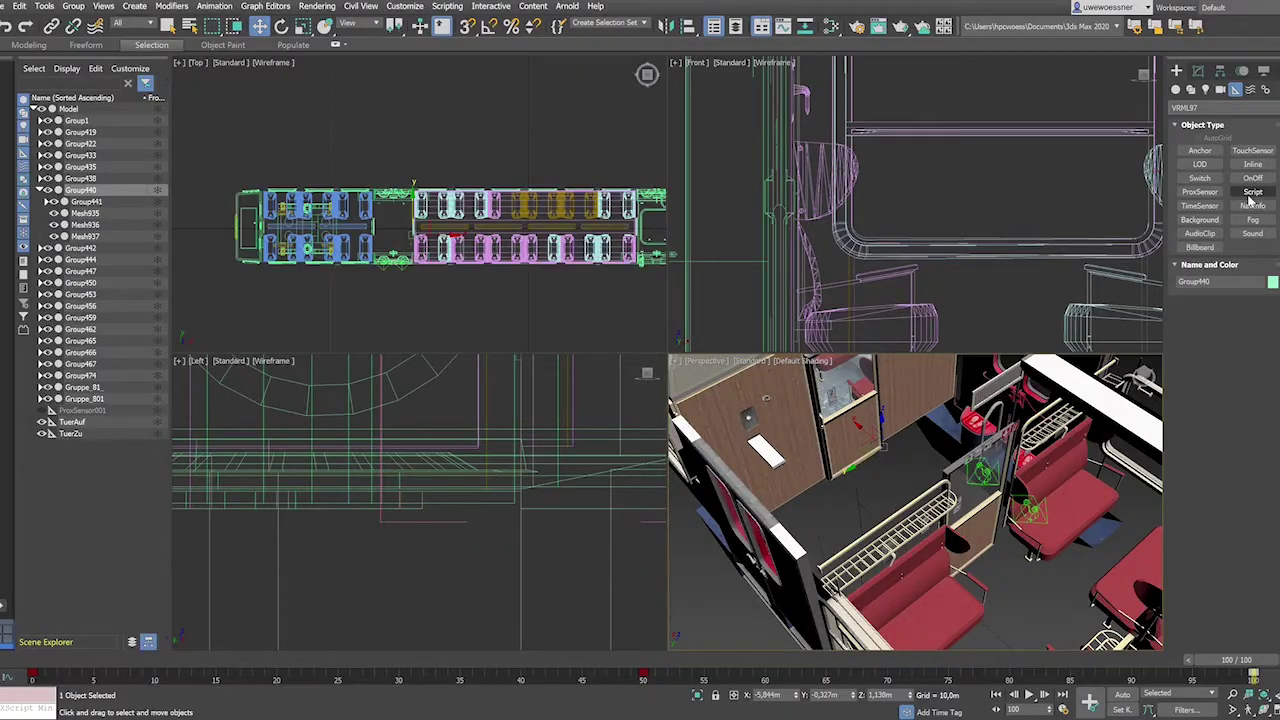
# Step: Place a TimeSensor helper with an icon size of about 0.716 m on the floor before the interior door and open its parameters
pyautogui.click(878, 441)
pyautogui.click(1199, 207)
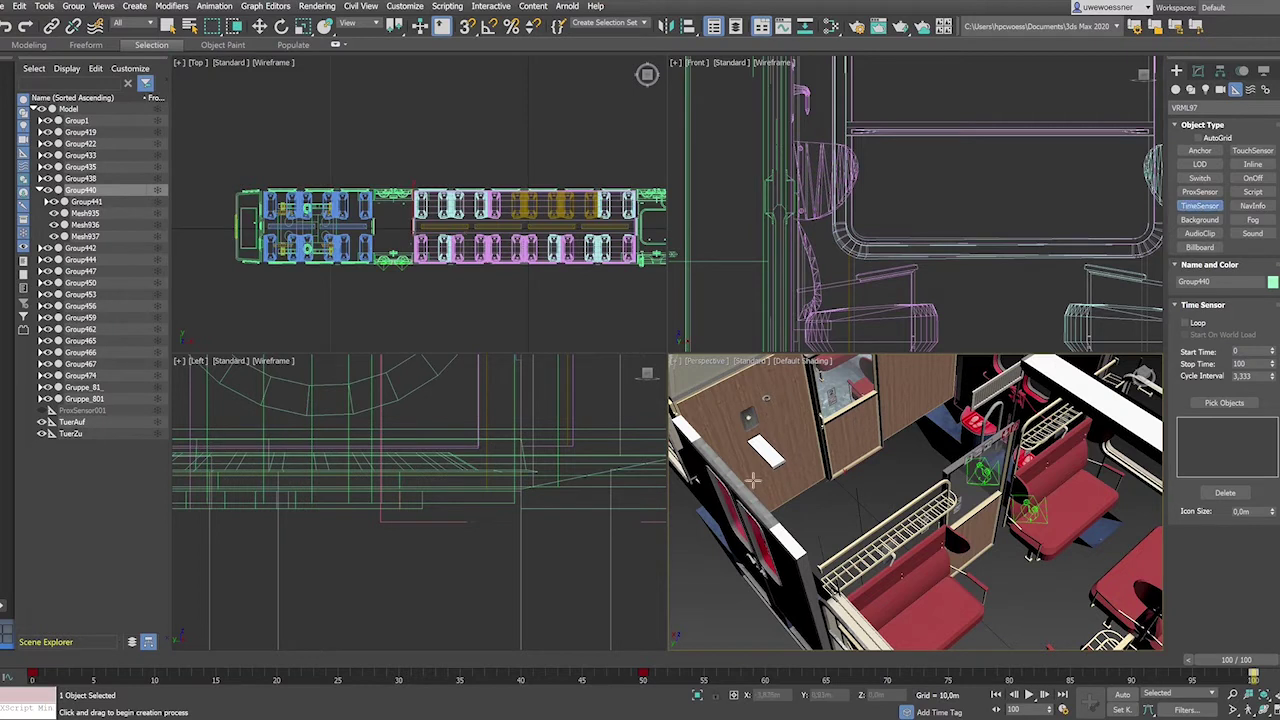
pyautogui.click(853, 503)
pyautogui.moveTo(853, 503); pyautogui.dragTo(874, 537)
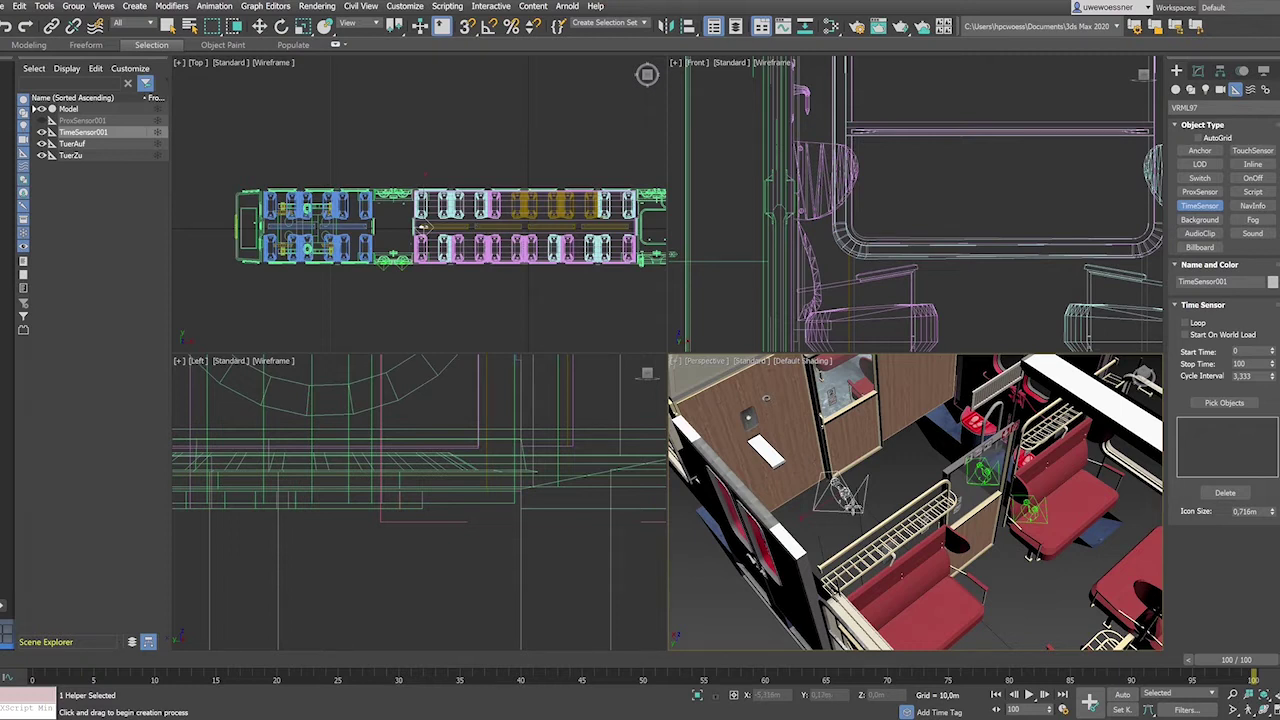
pyautogui.click(1198, 76)
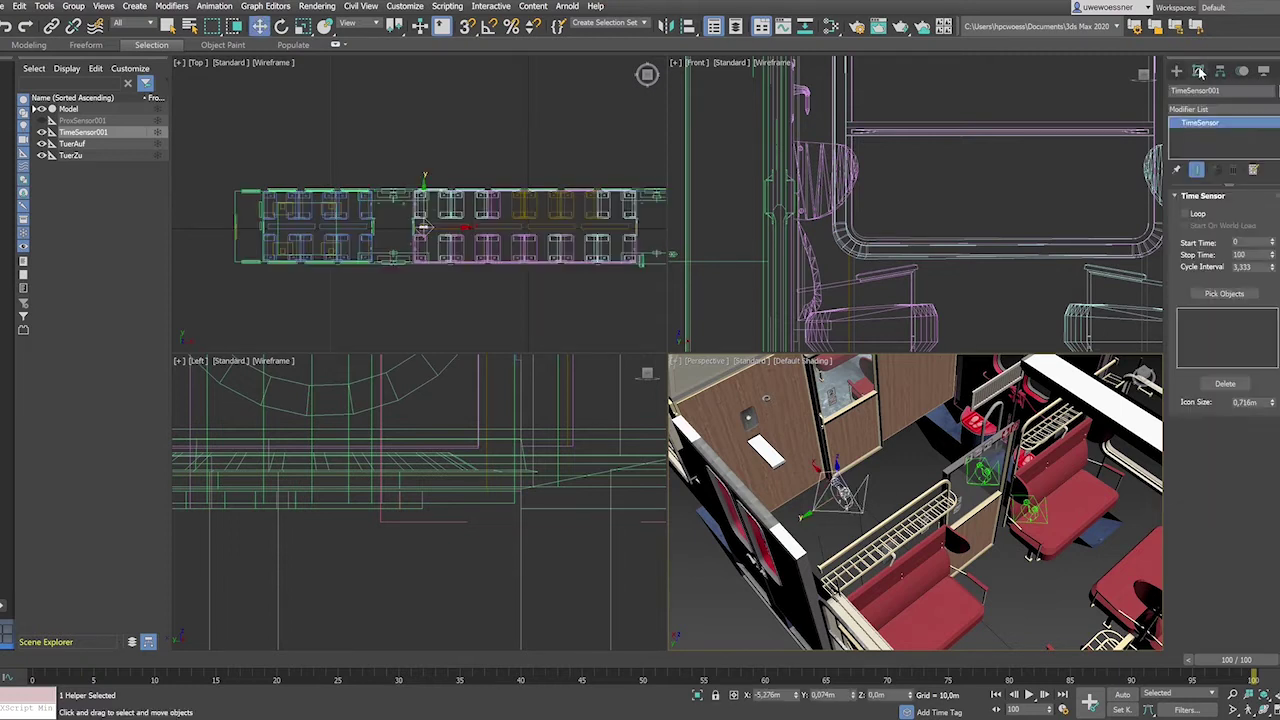
# Step: Set the TimeSensor's stop time to 50
pyautogui.press('w')
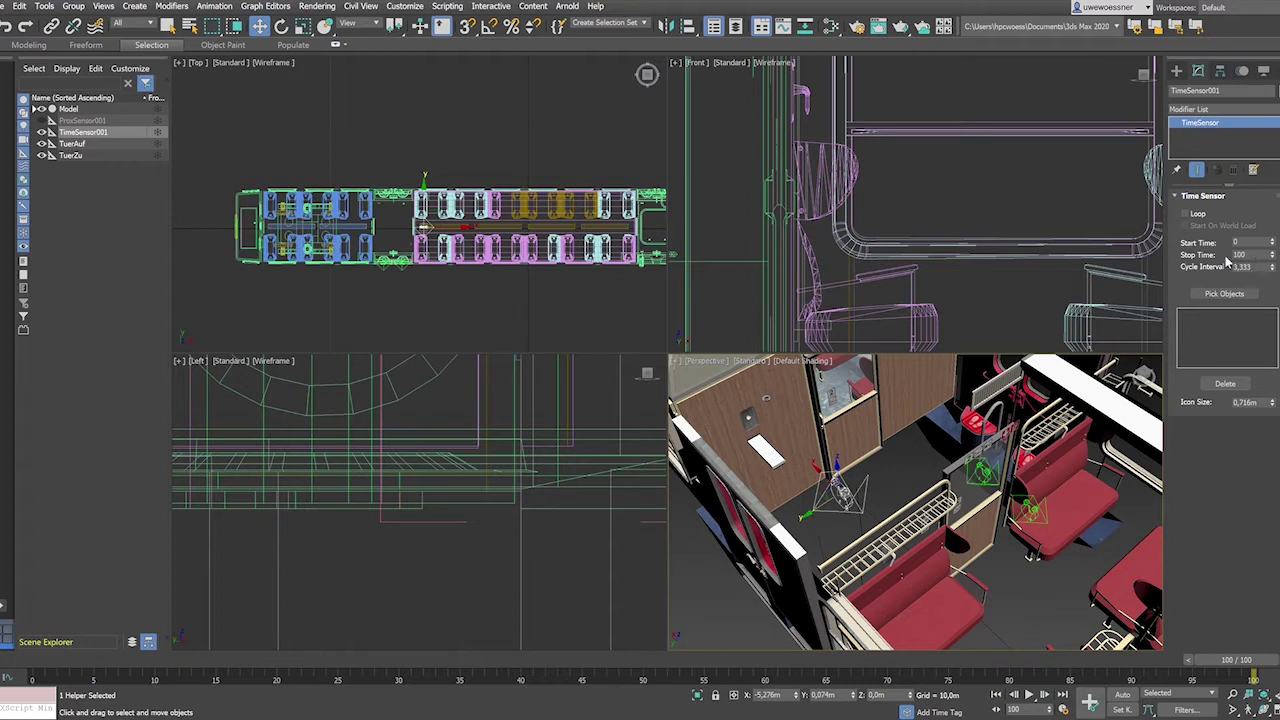
pyautogui.click(1255, 256)
pyautogui.write('5')
pyautogui.press('Return')
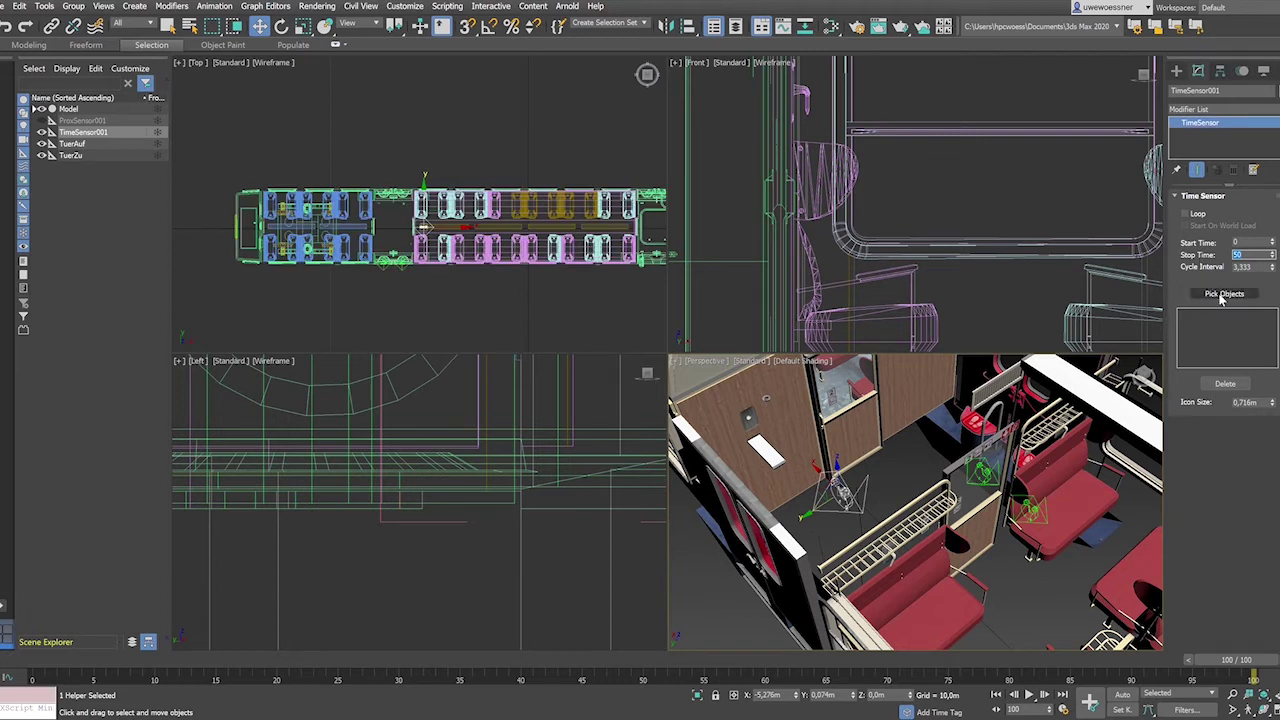
# Step: Assign the sliding door group Group440 to the TimeSensor and rename the sensor TSSlidingDoorOpen
pyautogui.click(1222, 296)
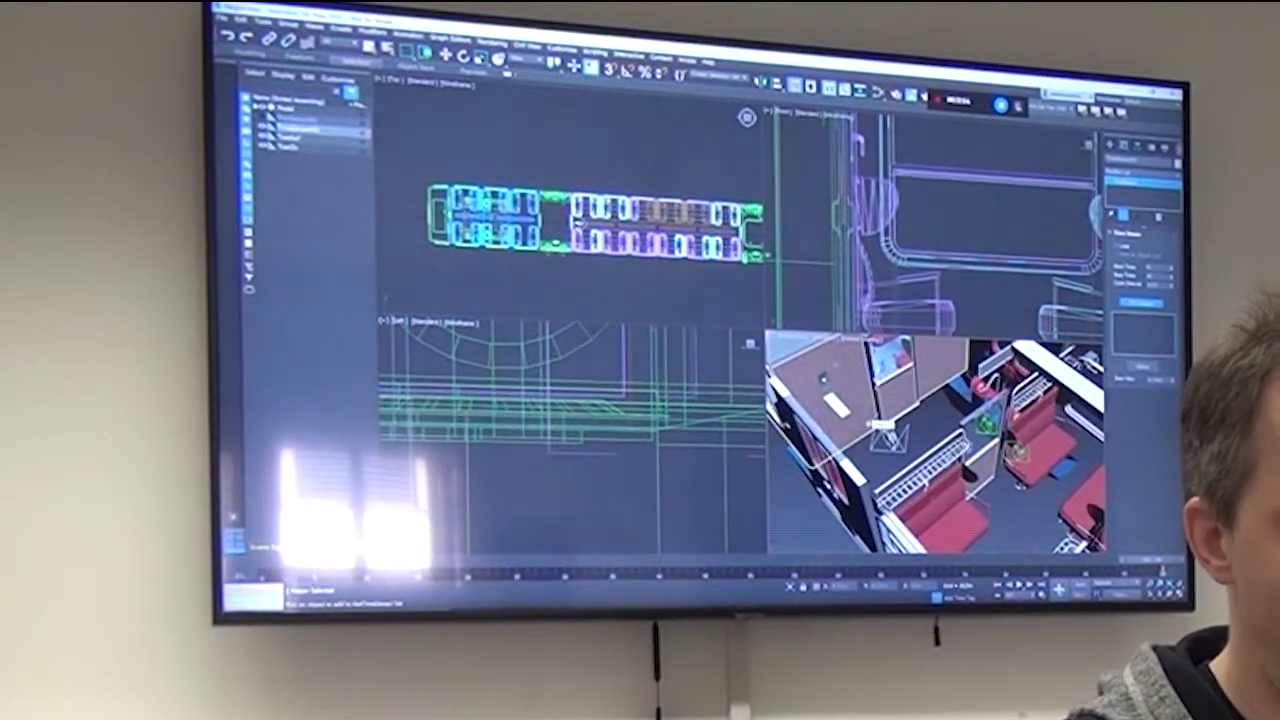
pyautogui.click(388, 49)
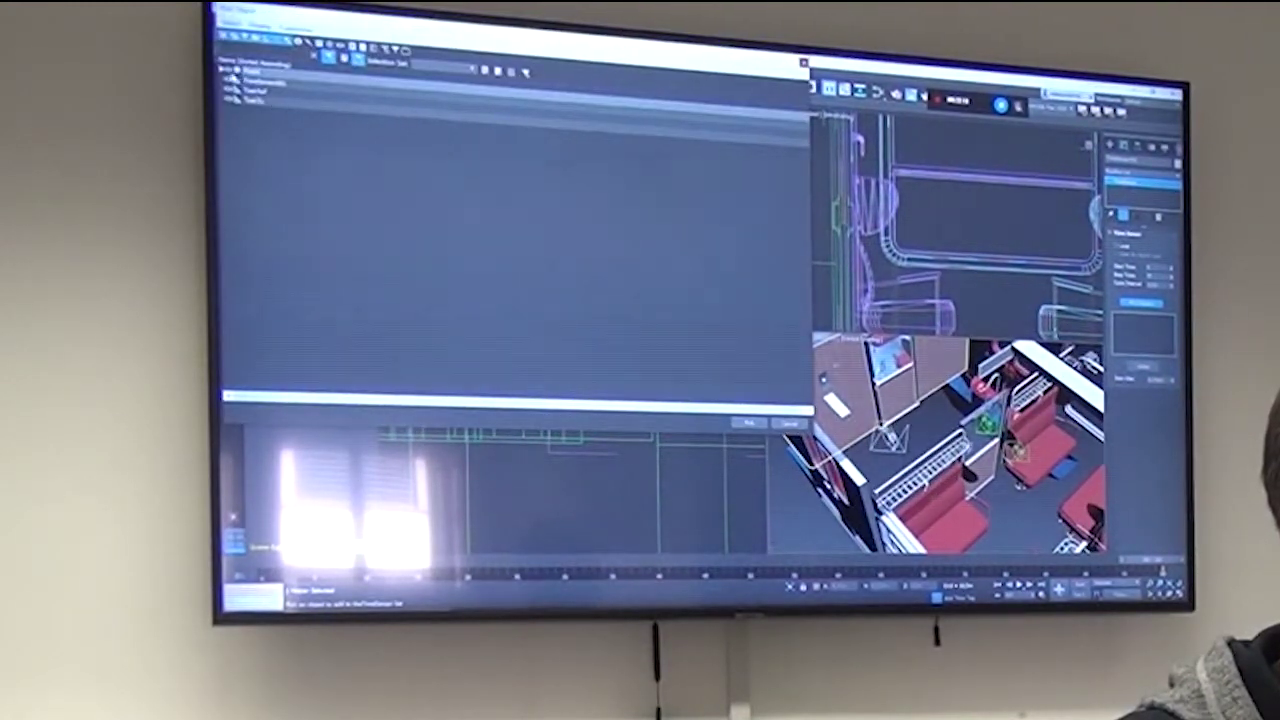
pyautogui.click(223, 70)
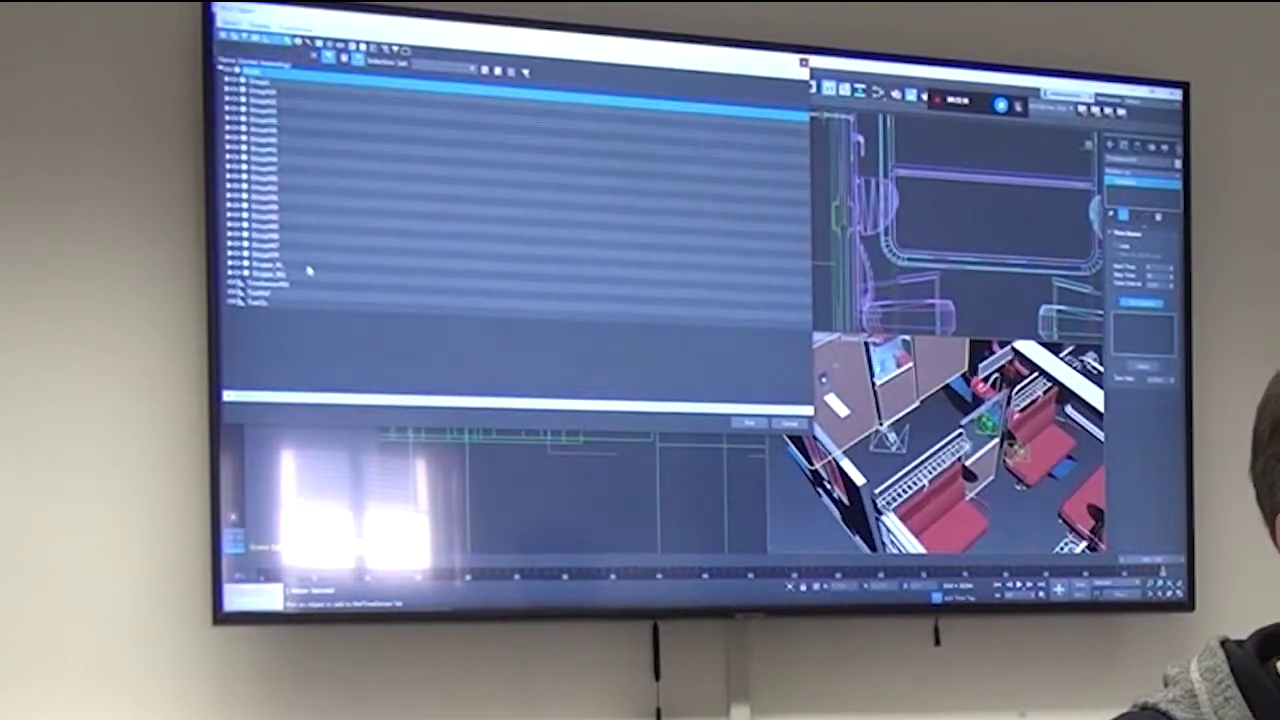
pyautogui.click(265, 143)
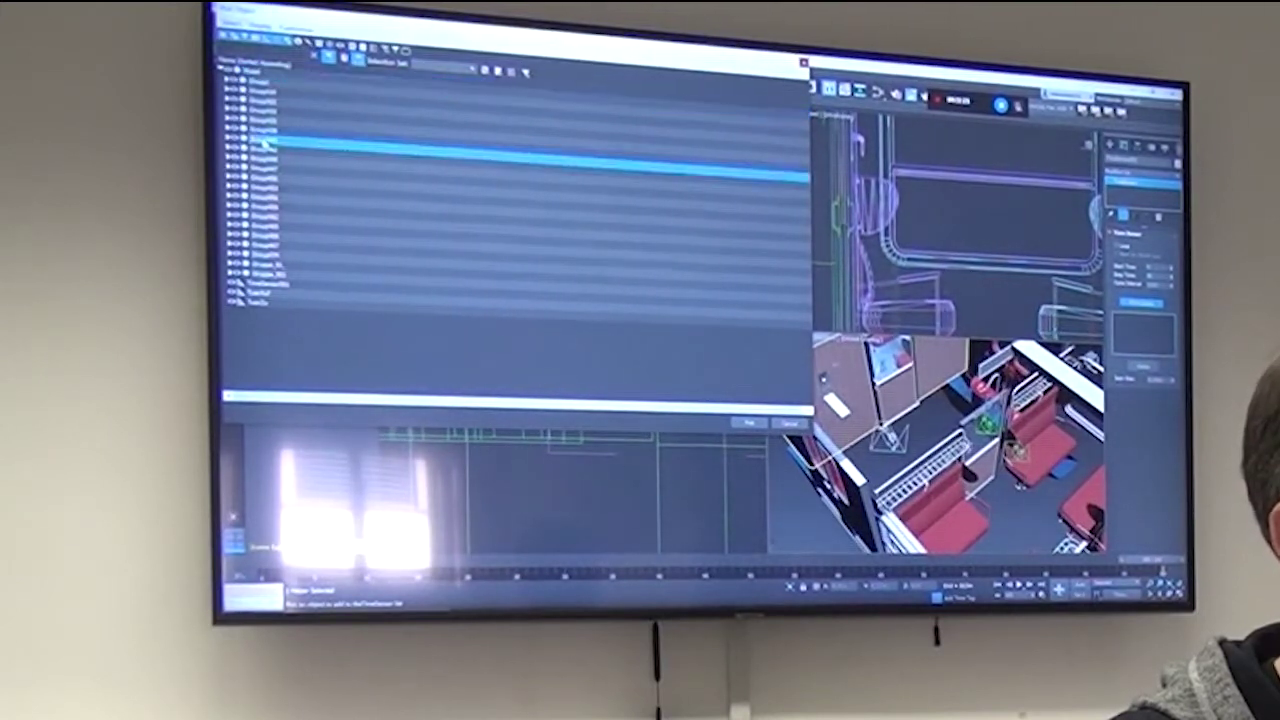
pyautogui.click(751, 424)
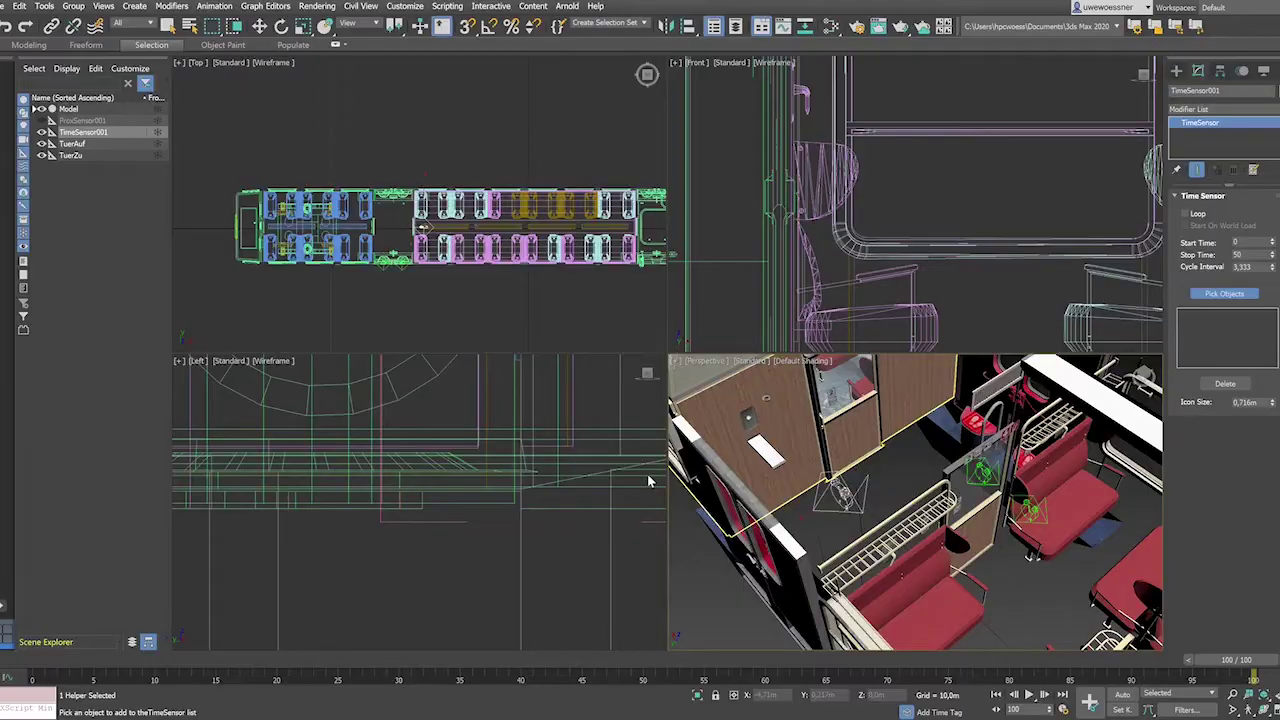
pyautogui.click(1243, 297)
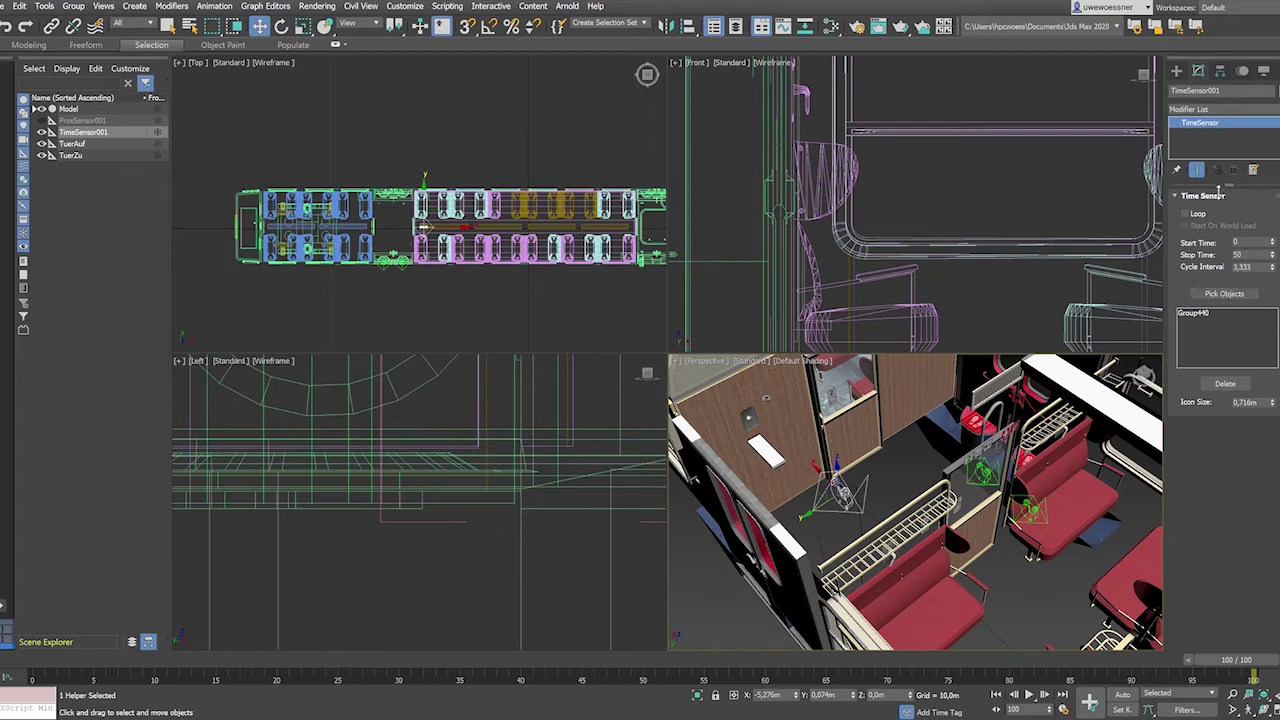
pyautogui.click(1239, 92)
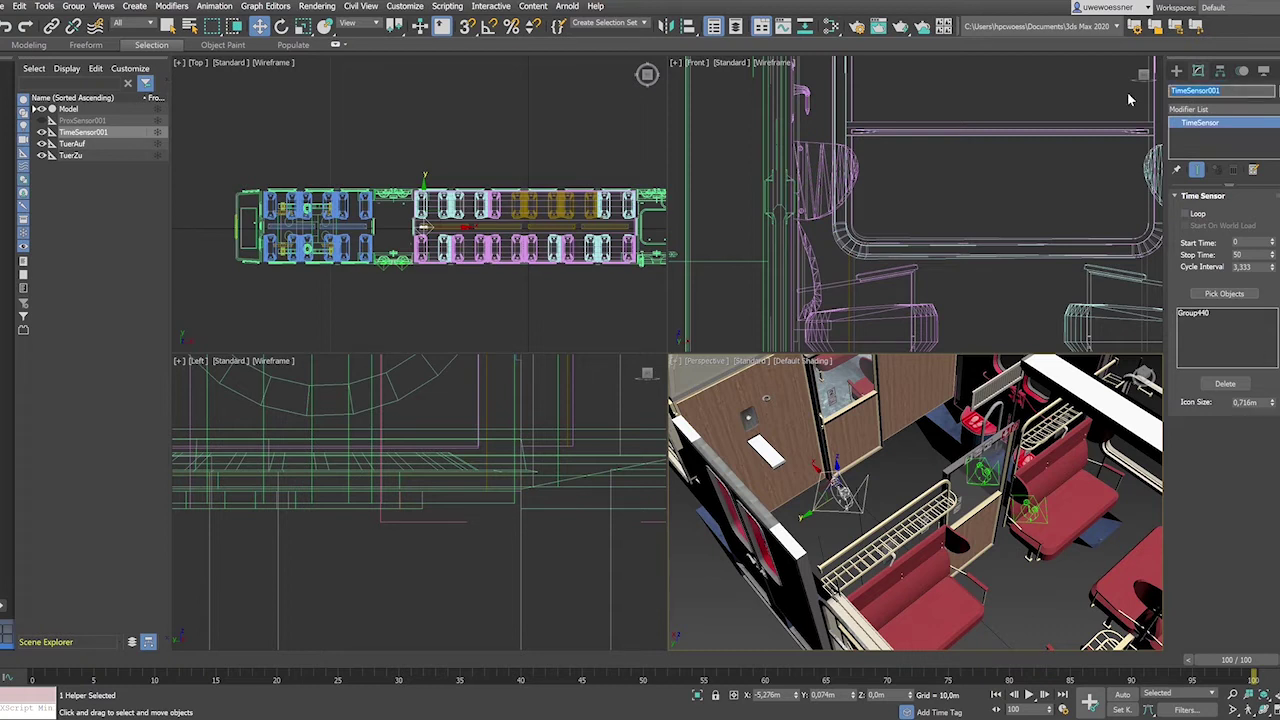
pyautogui.write('T')
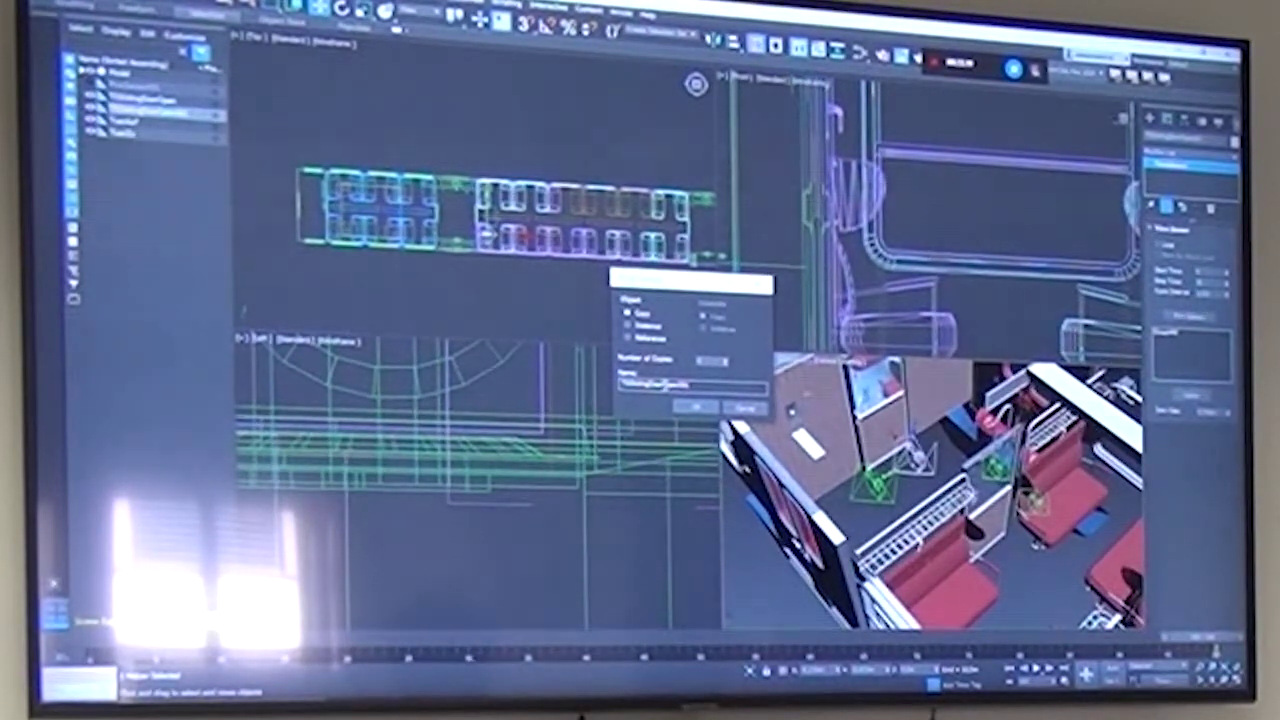
# Step: Copy the opening TimeSensor as TSSlidingDoorClose and give the copy a start time of 50 and a stop time of 100
pyautogui.moveTo(664, 385); pyautogui.dragTo(741, 389)
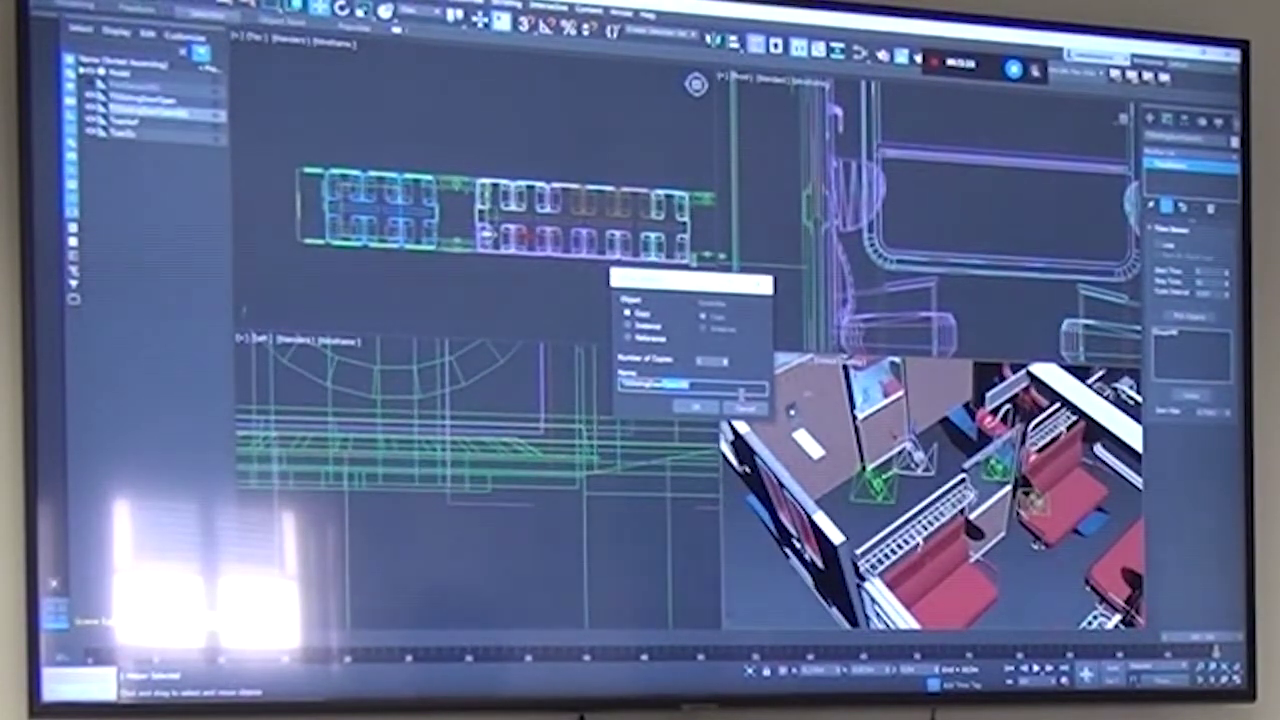
pyautogui.write('Close')
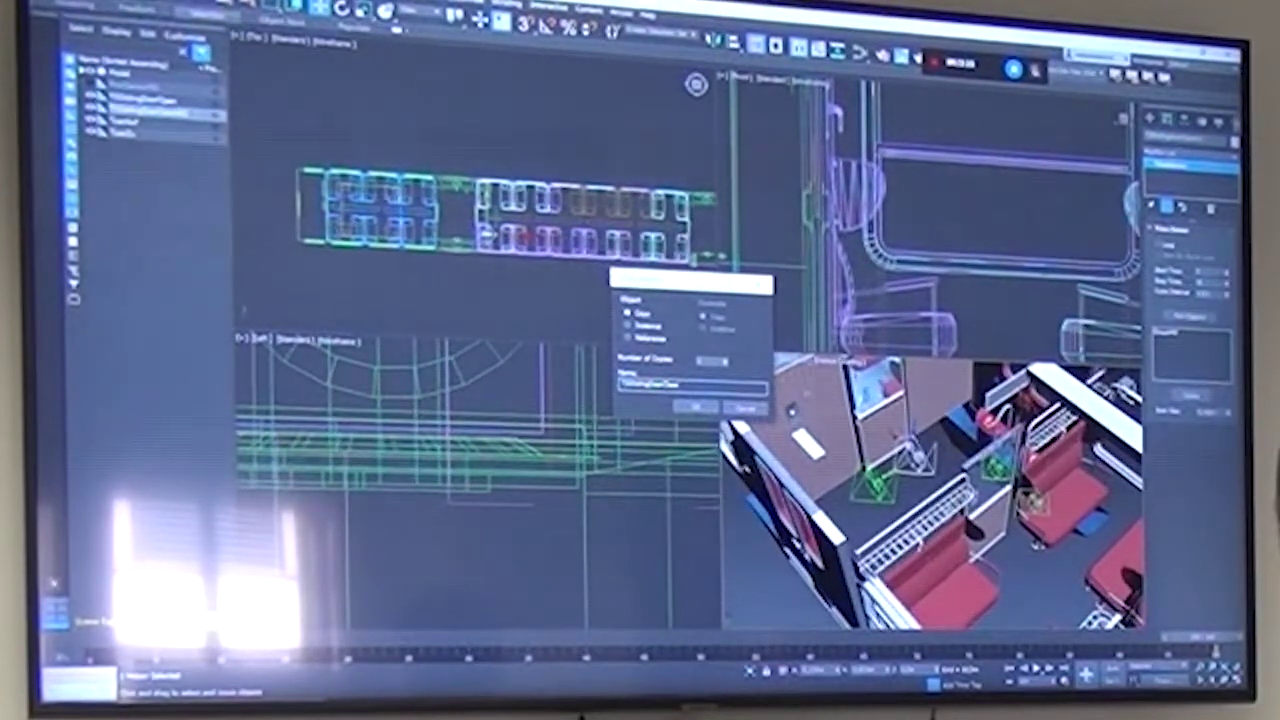
pyautogui.press('Return')
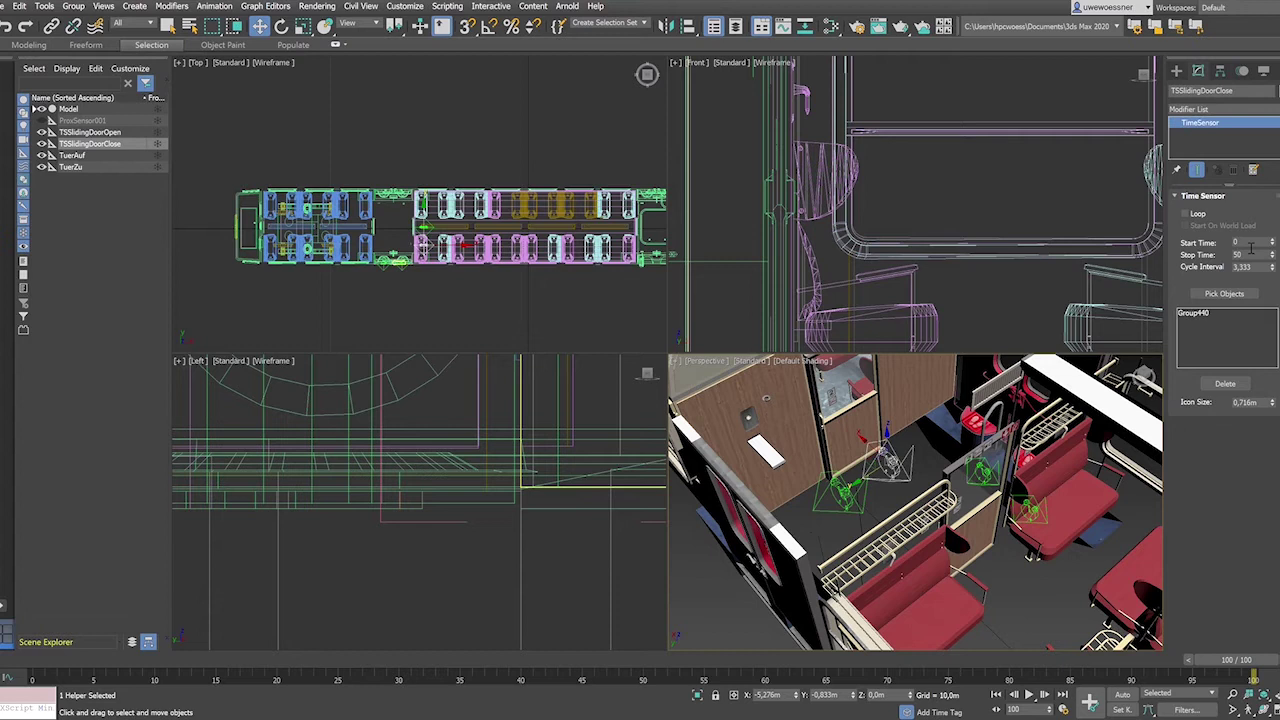
pyautogui.click(1250, 243)
pyautogui.click(1253, 256)
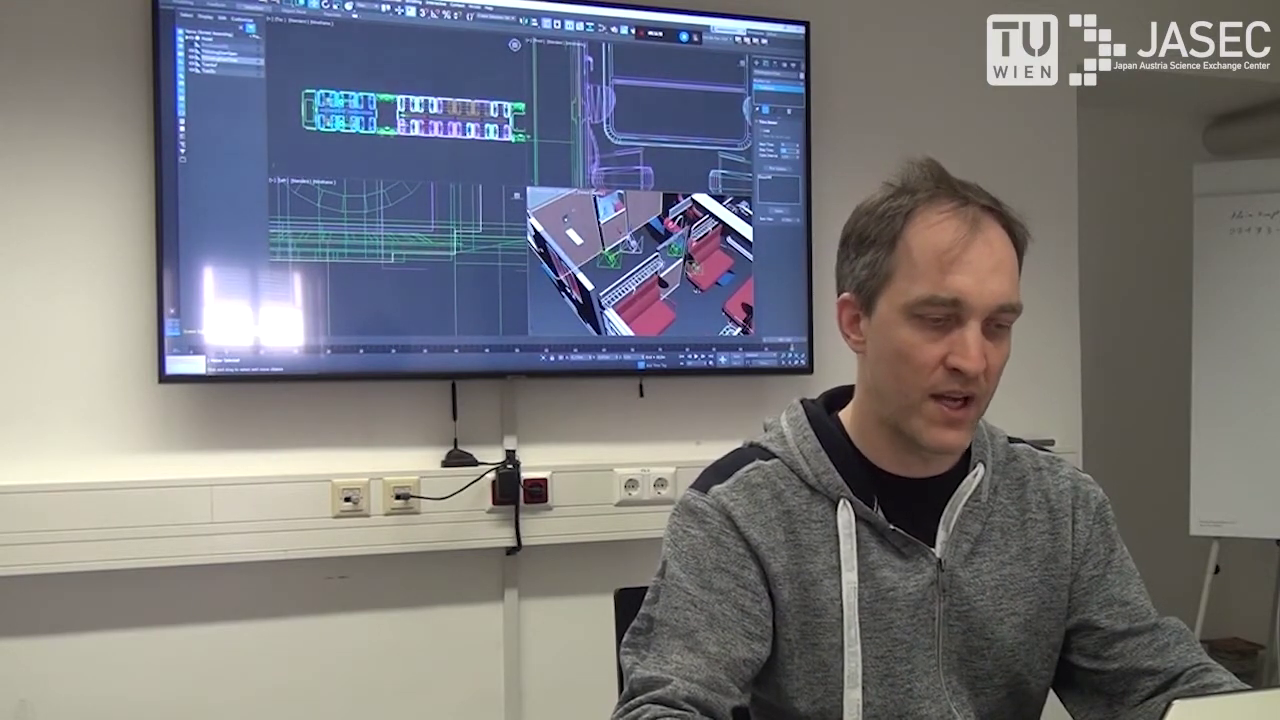
# Step: Draw a ProxSensor helper around the interior door in the top view, about 1.221 m long, 2.39 m wide and 8.889 m high
pyautogui.scroll(-3, 609, 281)
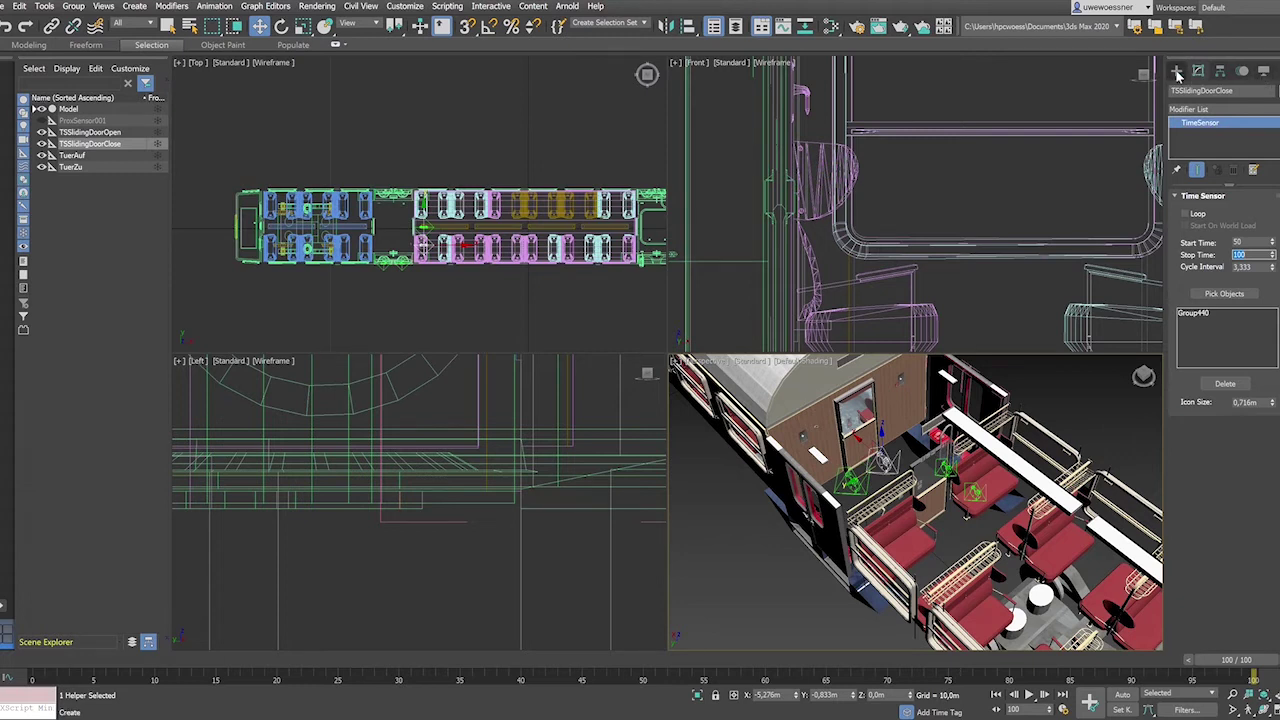
pyautogui.click(1178, 73)
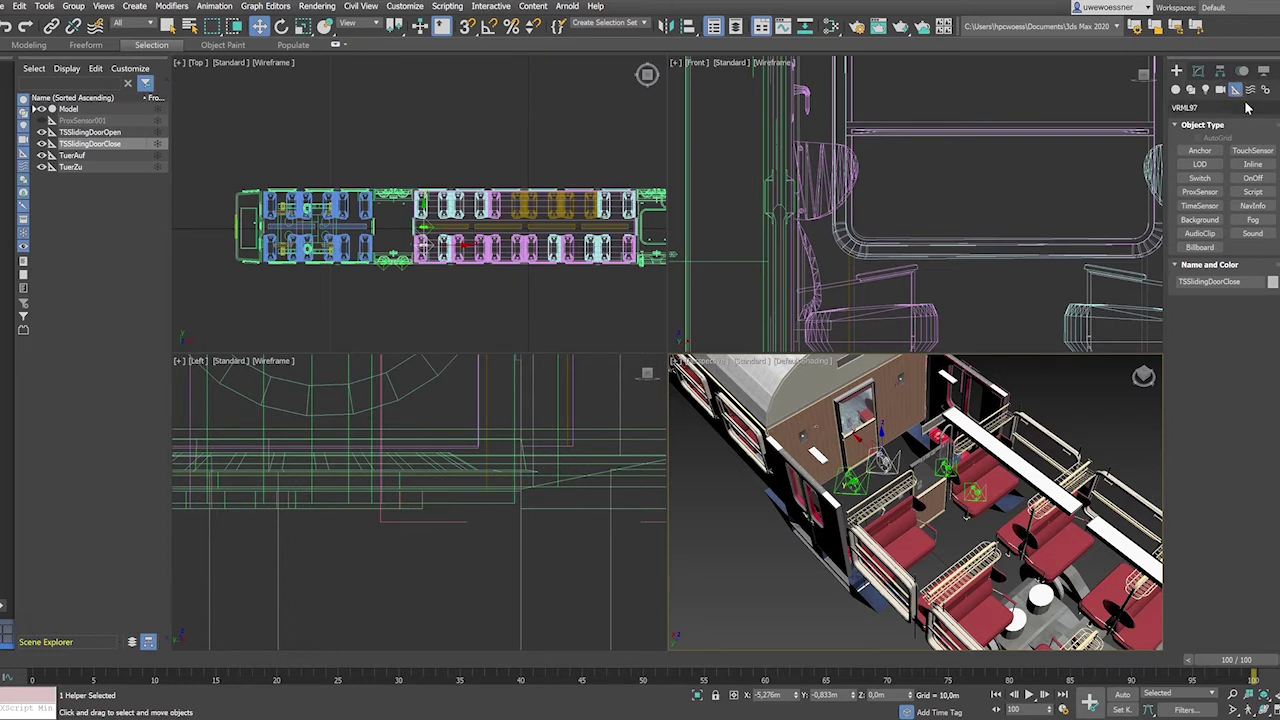
pyautogui.click(1200, 191)
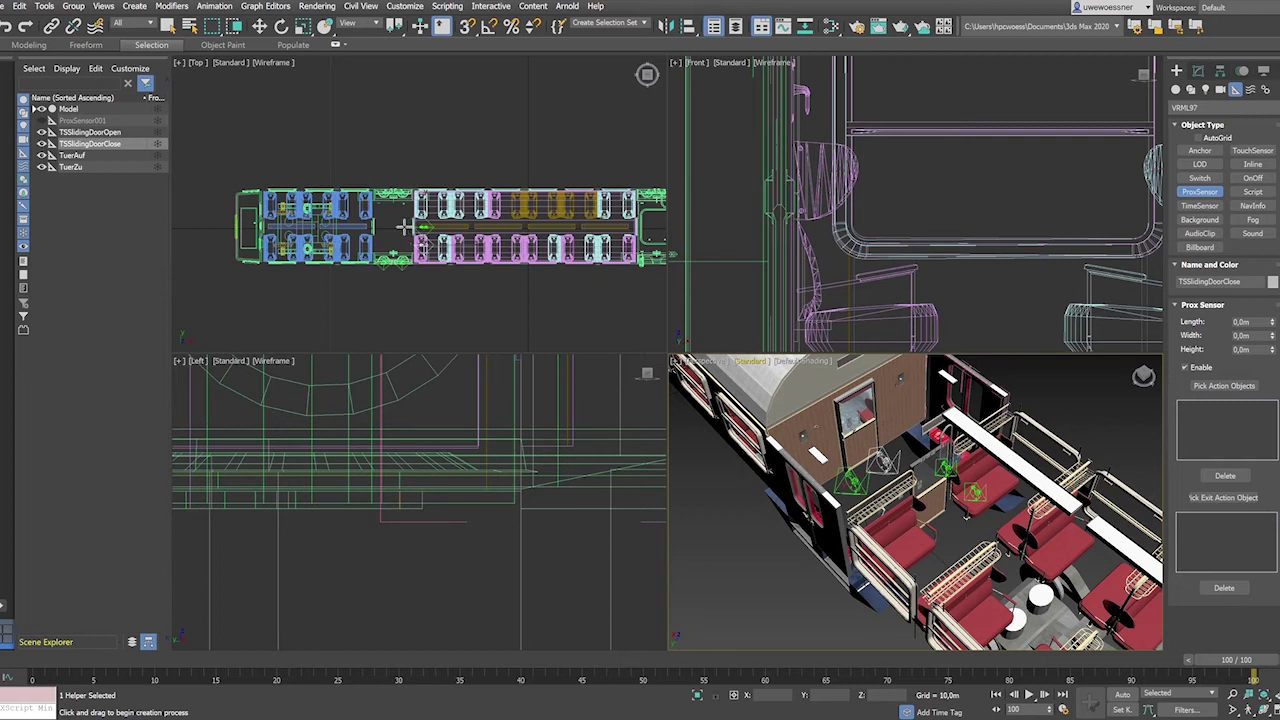
pyautogui.moveTo(404, 226); pyautogui.dragTo(436, 243)
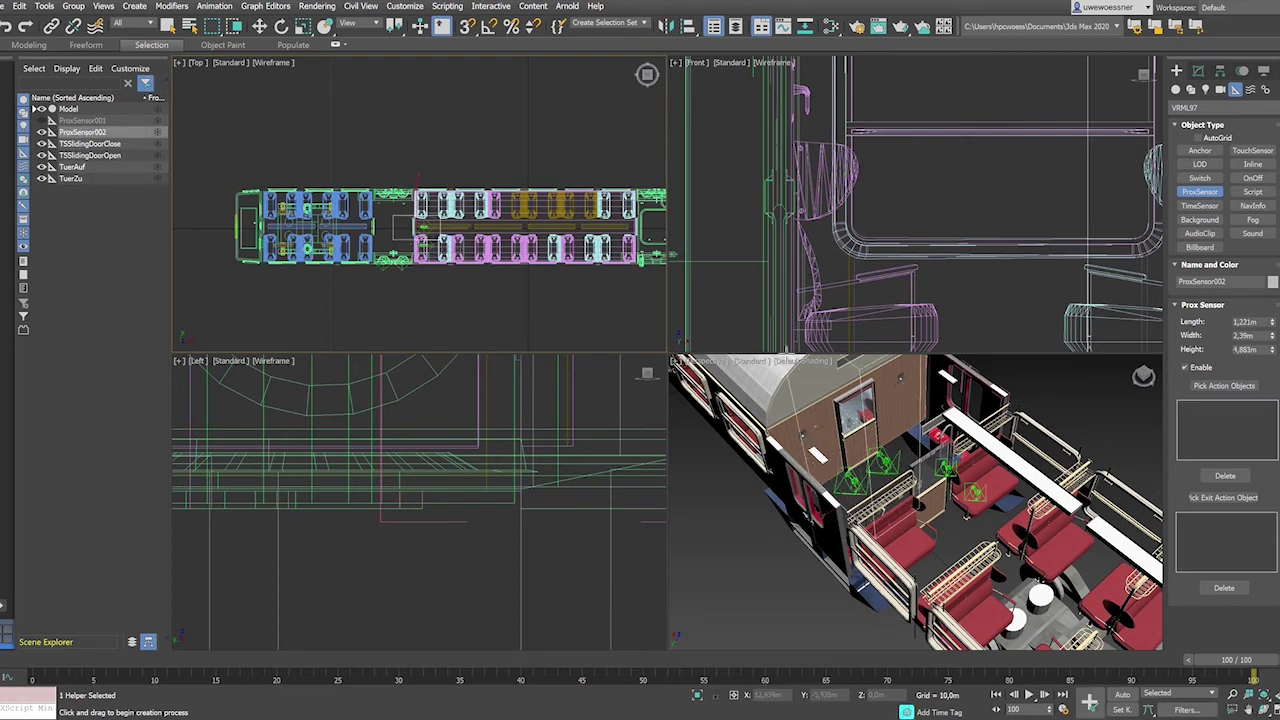
pyautogui.click(822, 427)
pyautogui.press('w')
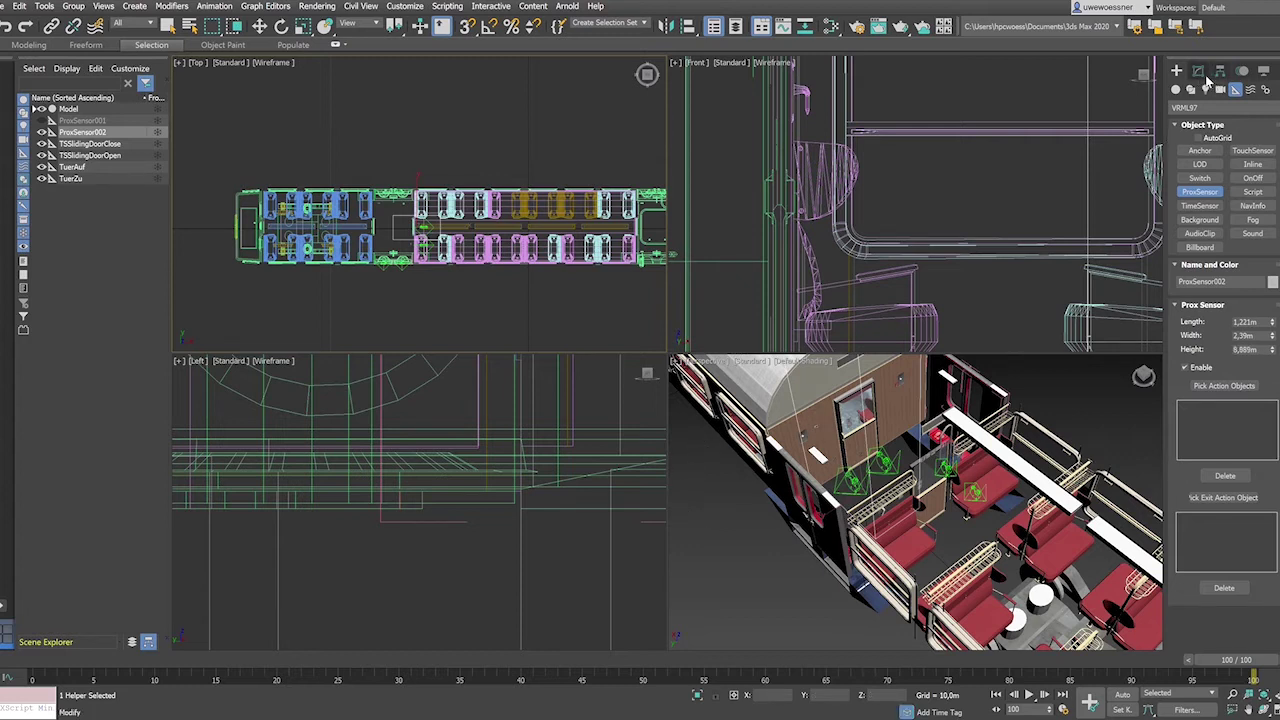
# Step: Resize the ProxSensor to about 1.904 m long, 3.25 m wide and 3.111 m high, and move it into place around the interior door
pyautogui.click(1206, 72)
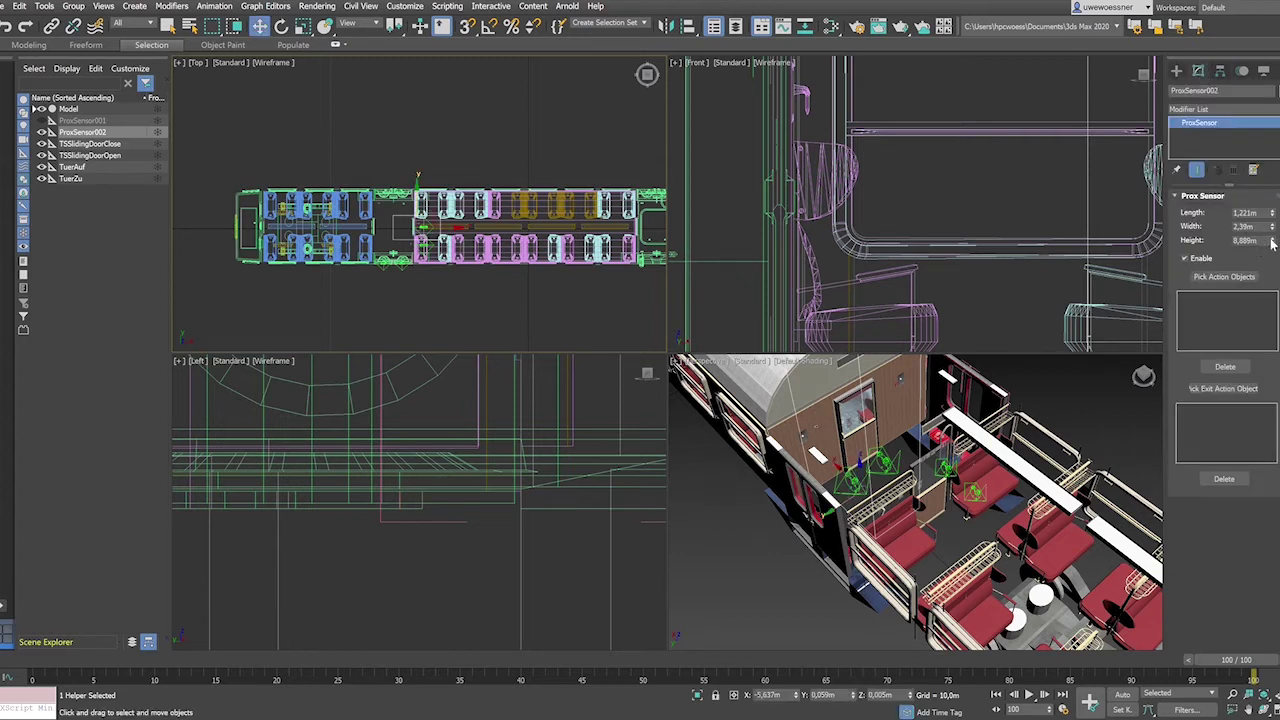
pyautogui.moveTo(1273, 242); pyautogui.dragTo(1276, 200)
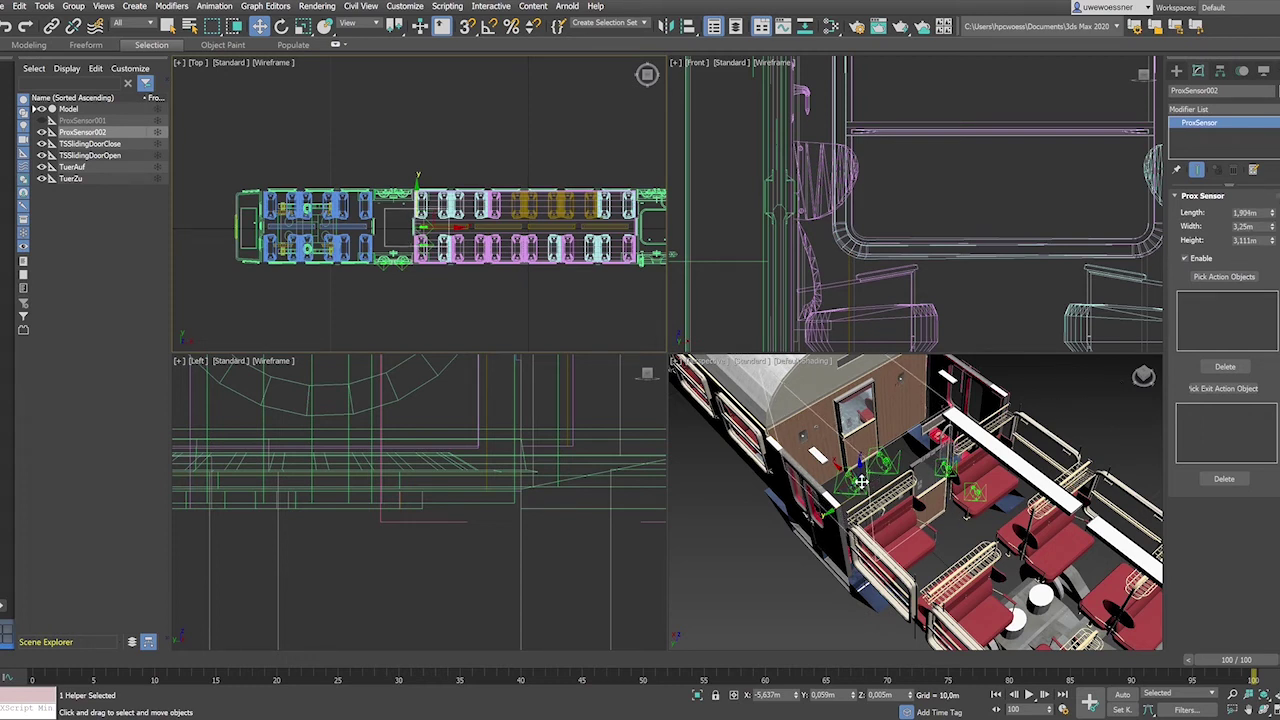
pyautogui.moveTo(856, 483); pyautogui.dragTo(856, 498)
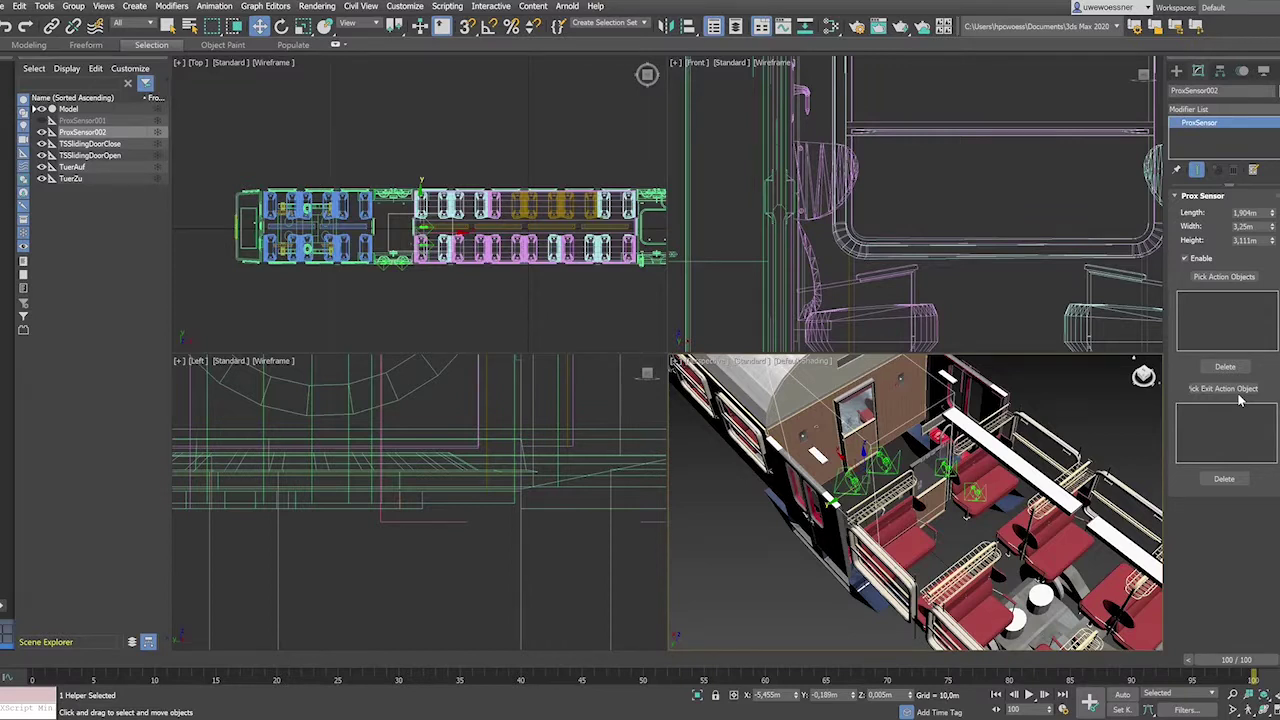
# Step: Assign TSSlidingDoorOpen as the ProxSensor's action object
pyautogui.click(1222, 277)
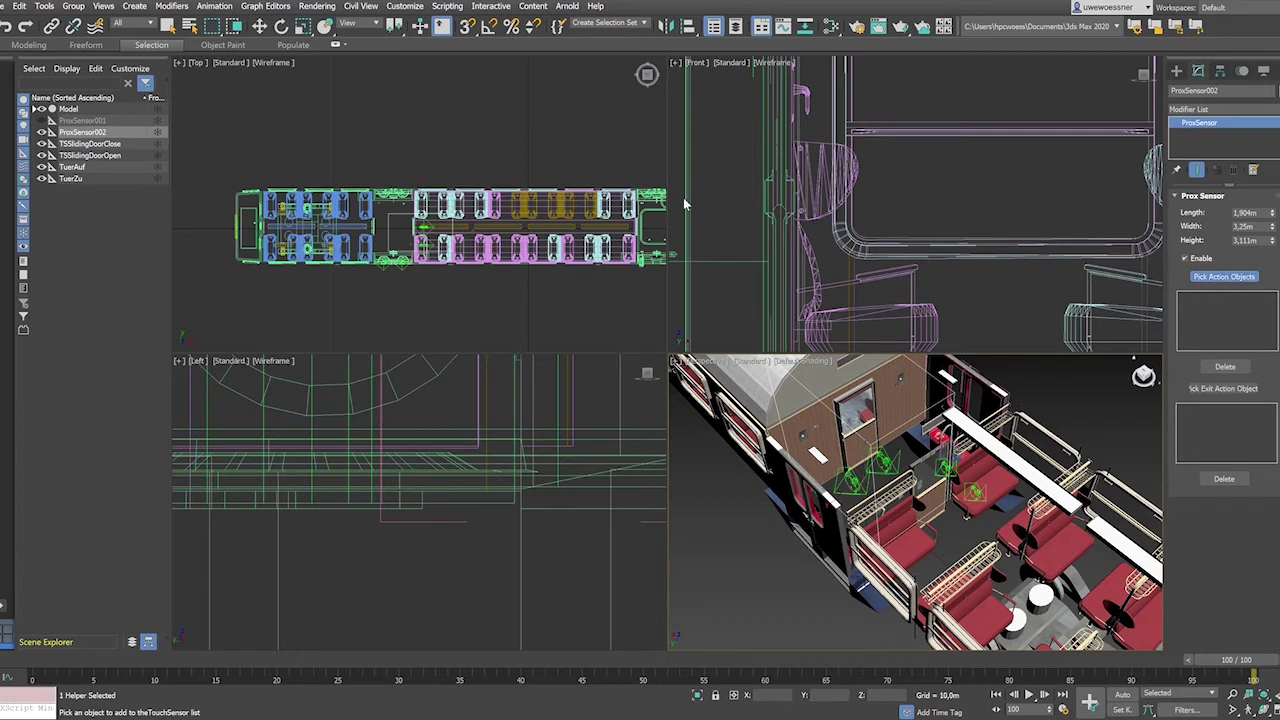
pyautogui.scroll(5, 425, 243)
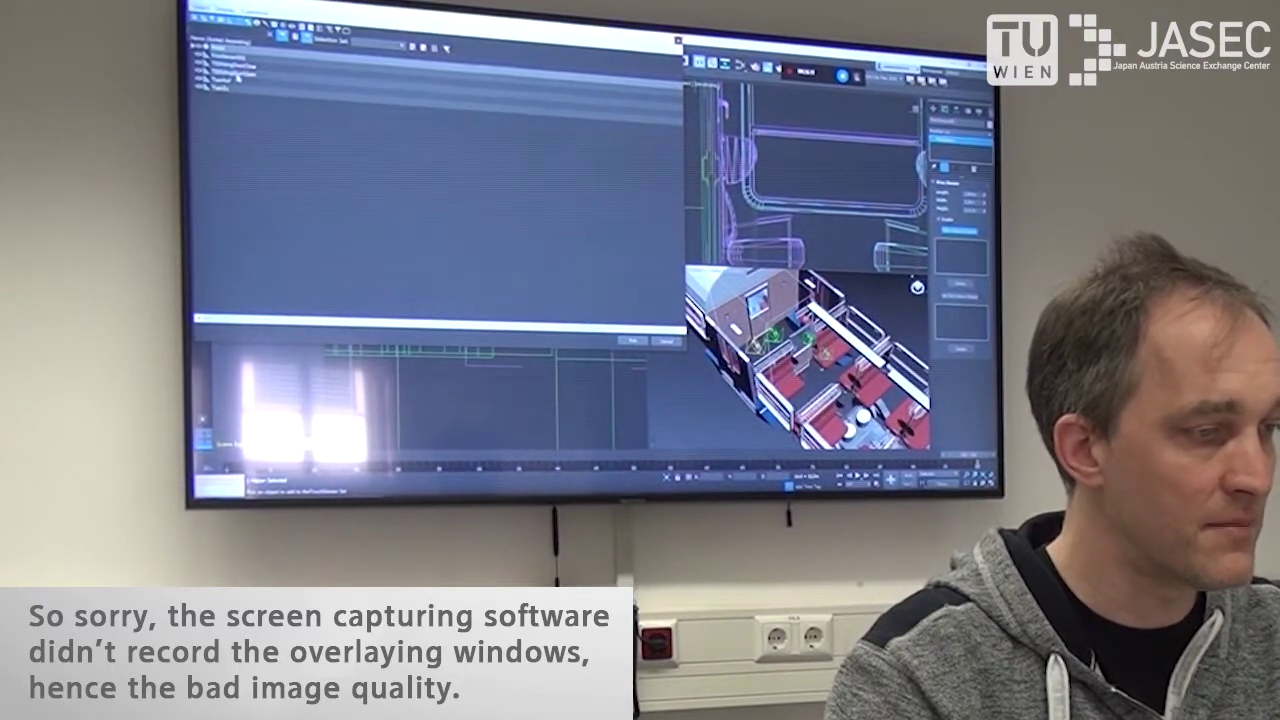
pyautogui.doubleClick(238, 77)
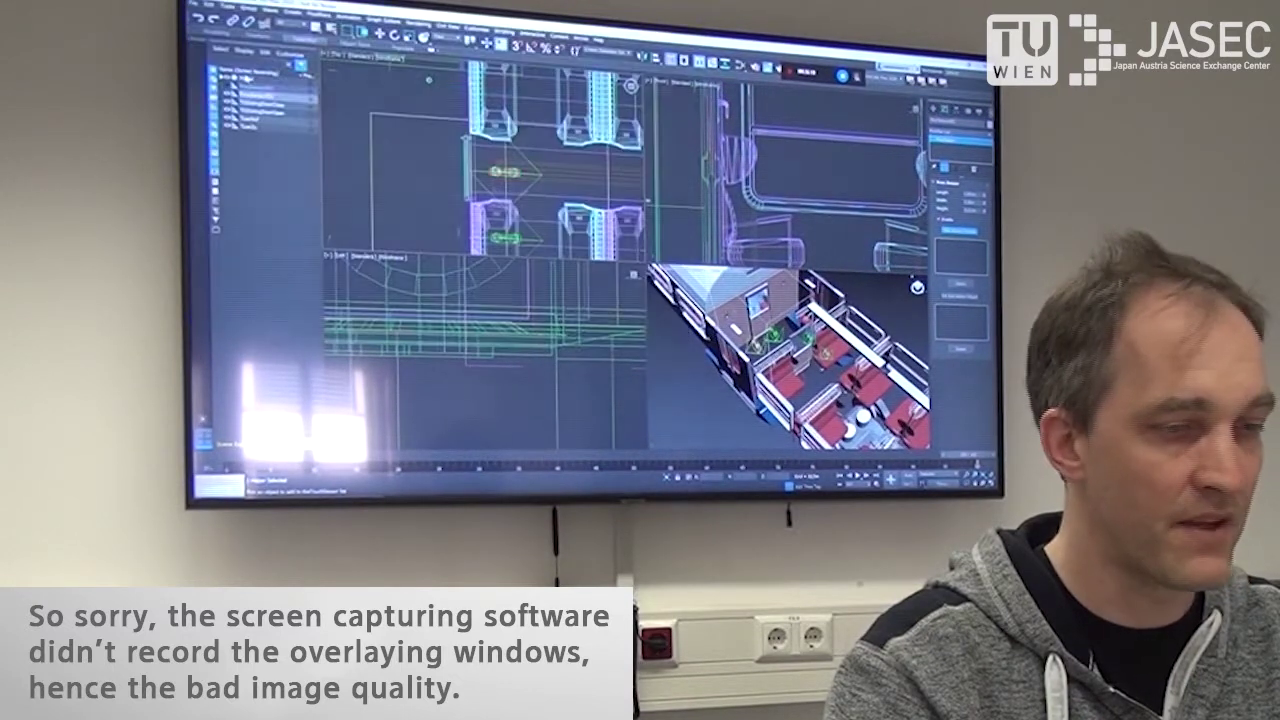
# Step: Assign TSSlidingDoorClose as the ProxSensor's exit action object and finish picking
pyautogui.click(962, 299)
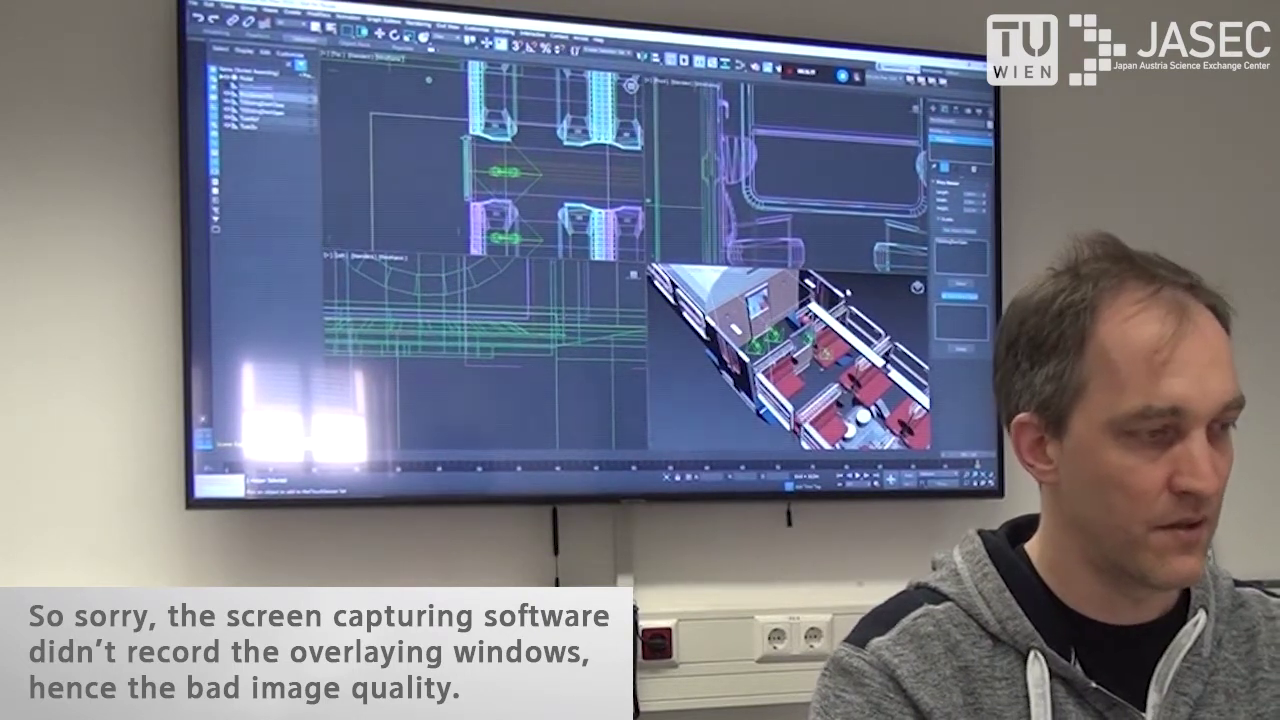
pyautogui.press('h')
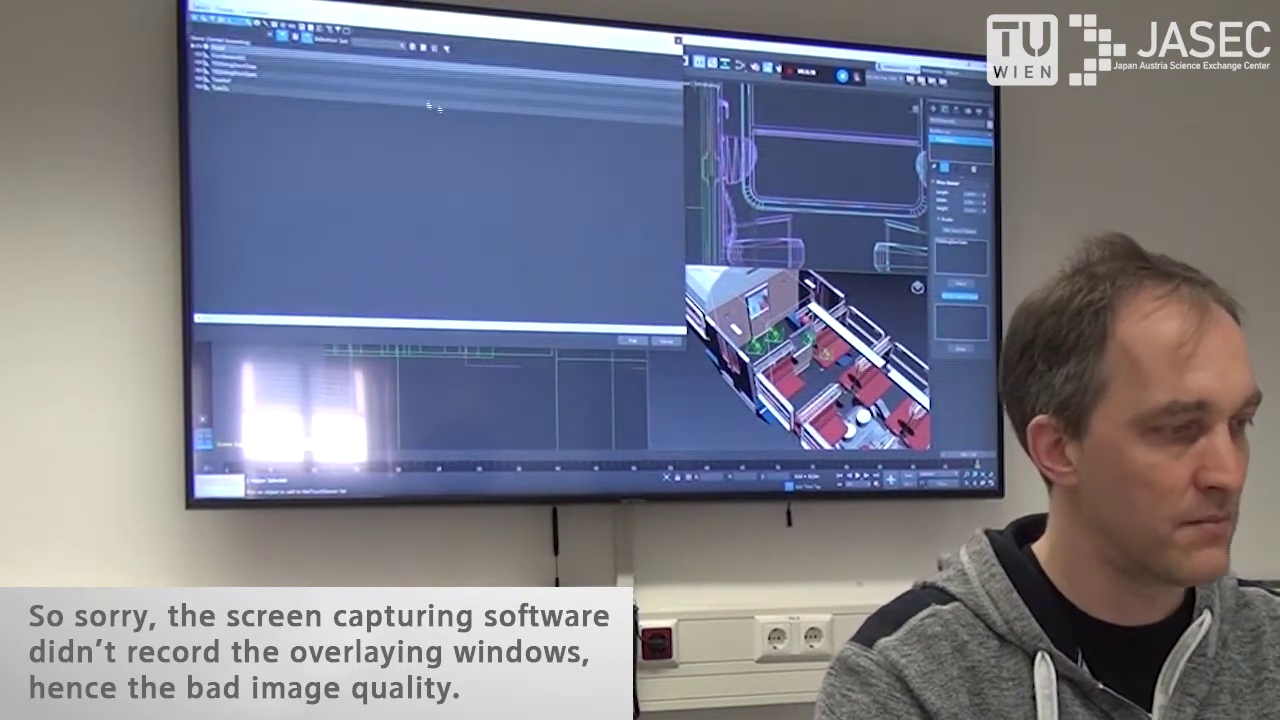
pyautogui.doubleClick(249, 71)
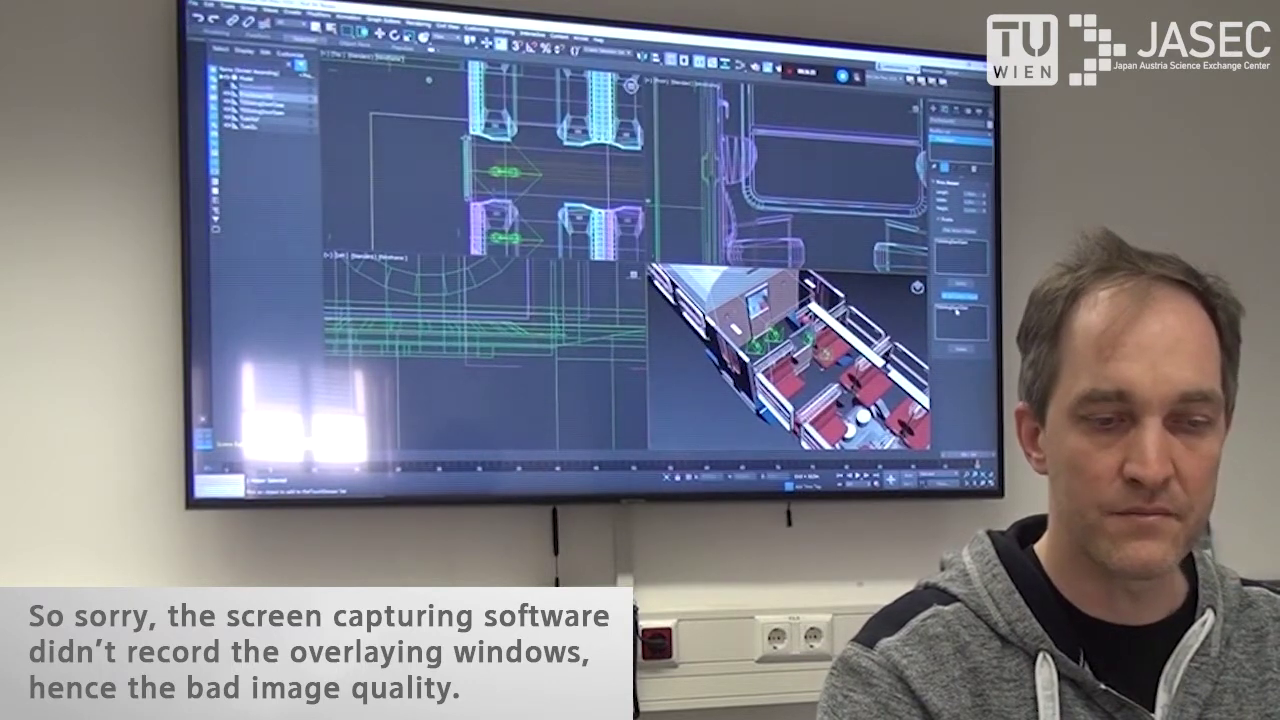
pyautogui.click(966, 299)
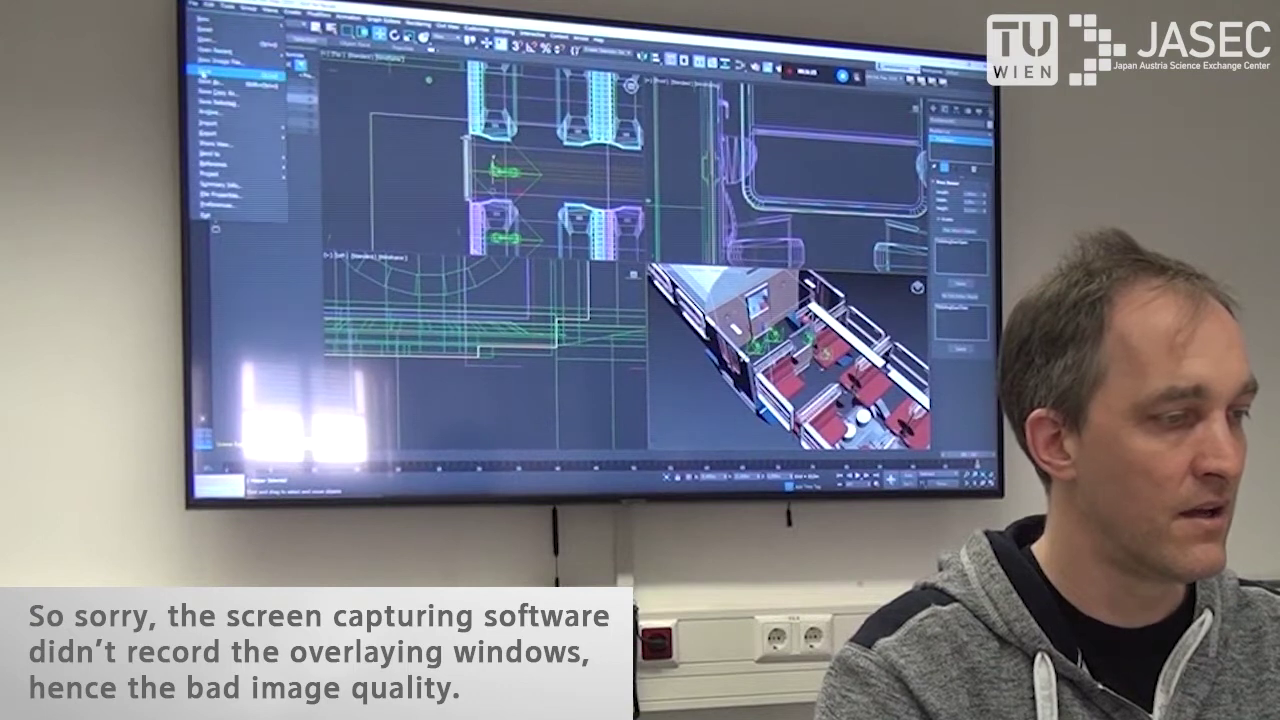
# Step: Export the scene with its door sensors as VRML97 over the existing carriage file, keeping the export options as set
pyautogui.click(194, 5)
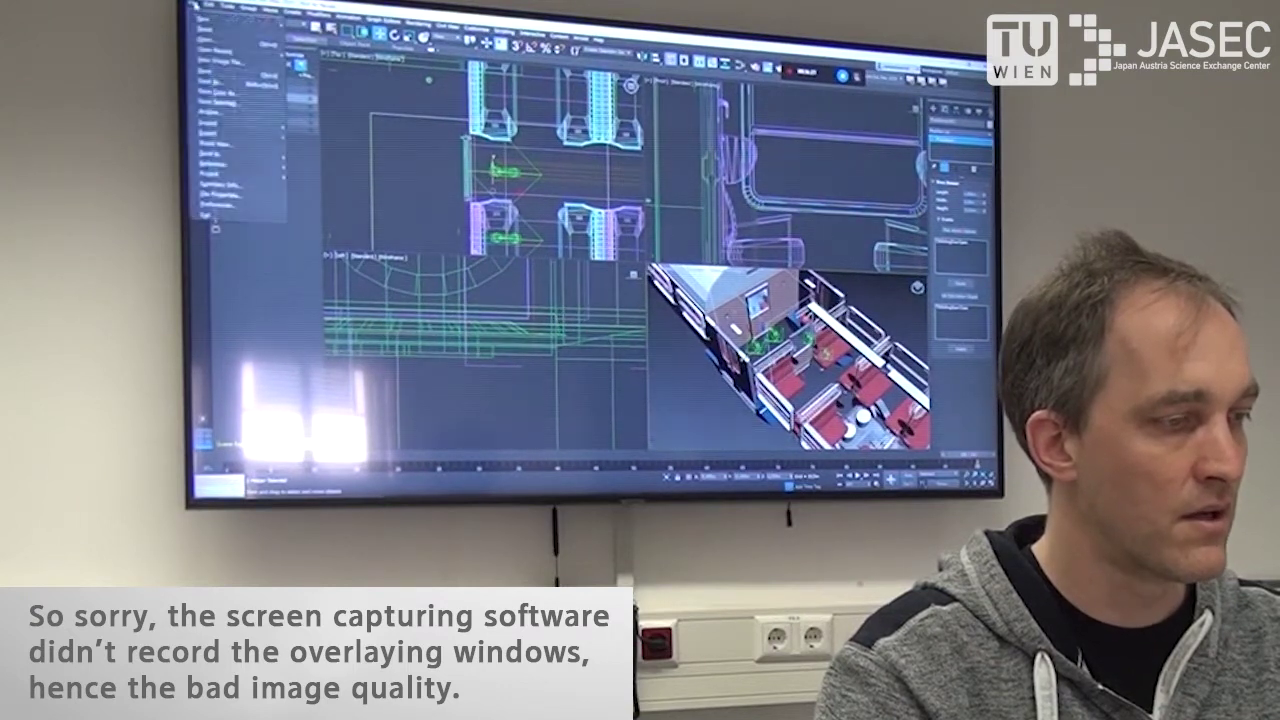
pyautogui.moveTo(227, 137)
pyautogui.click(300, 139)
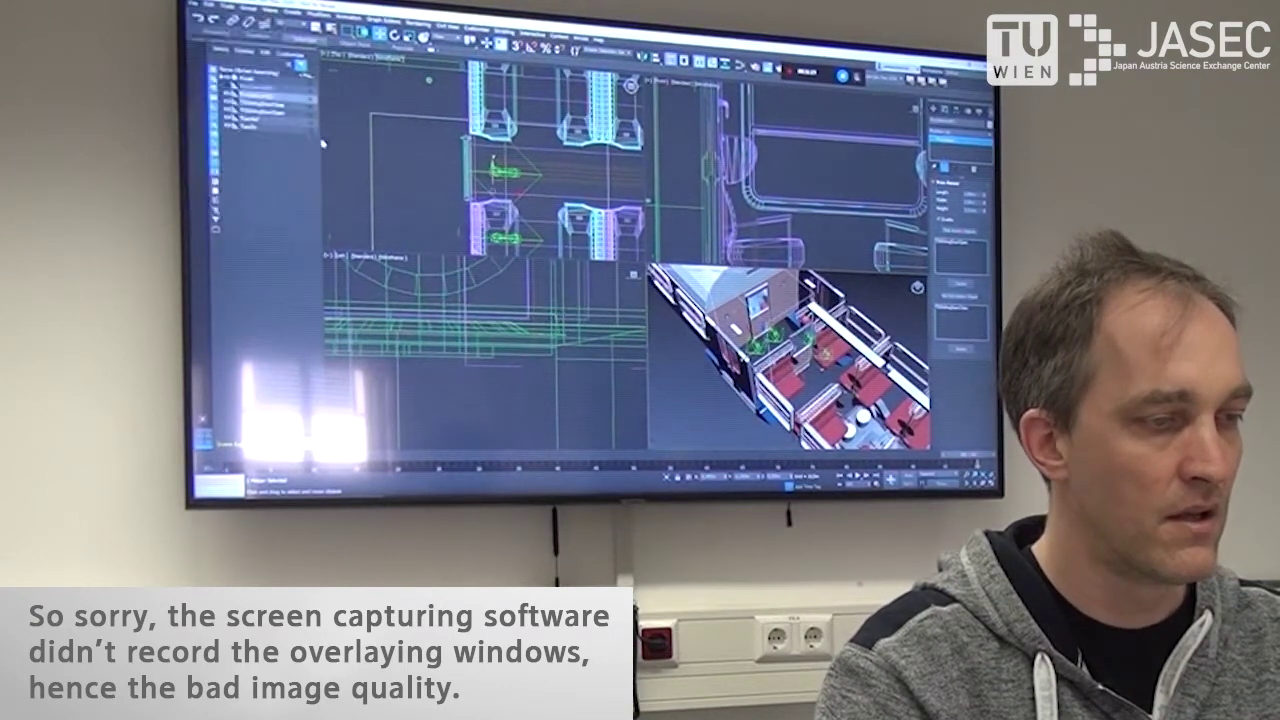
pyautogui.doubleClick(268, 72)
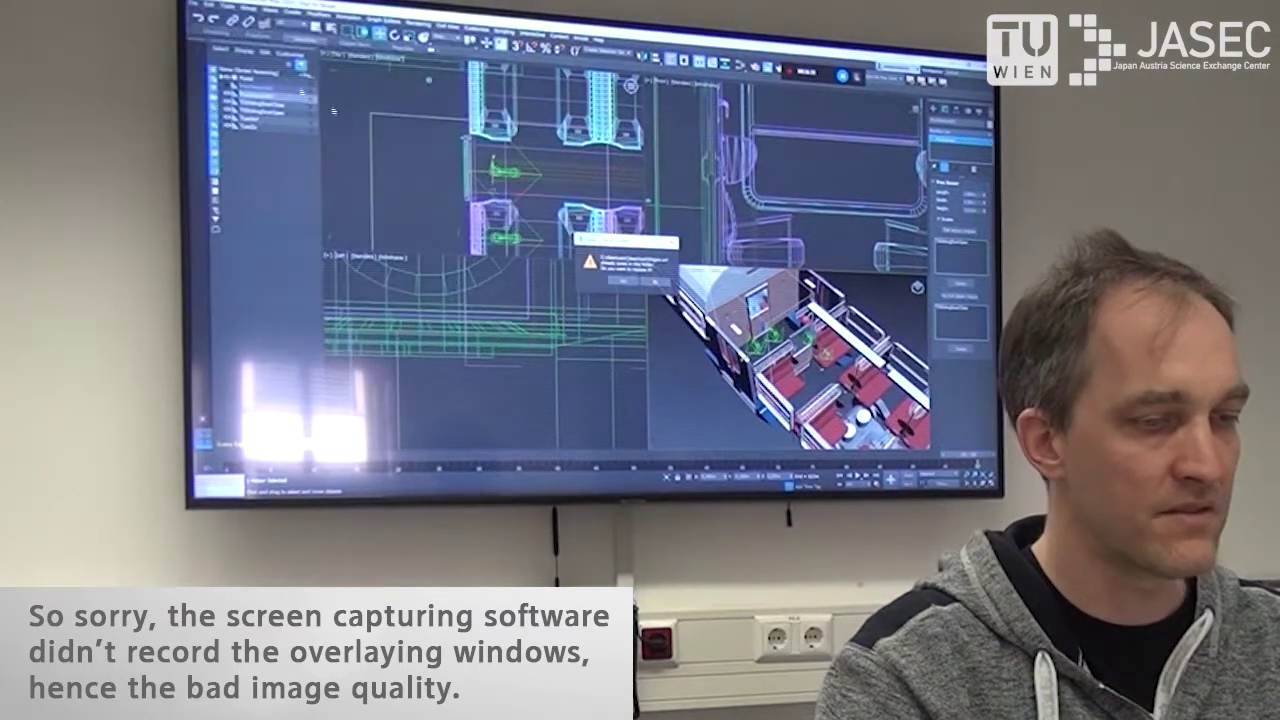
pyautogui.click(626, 281)
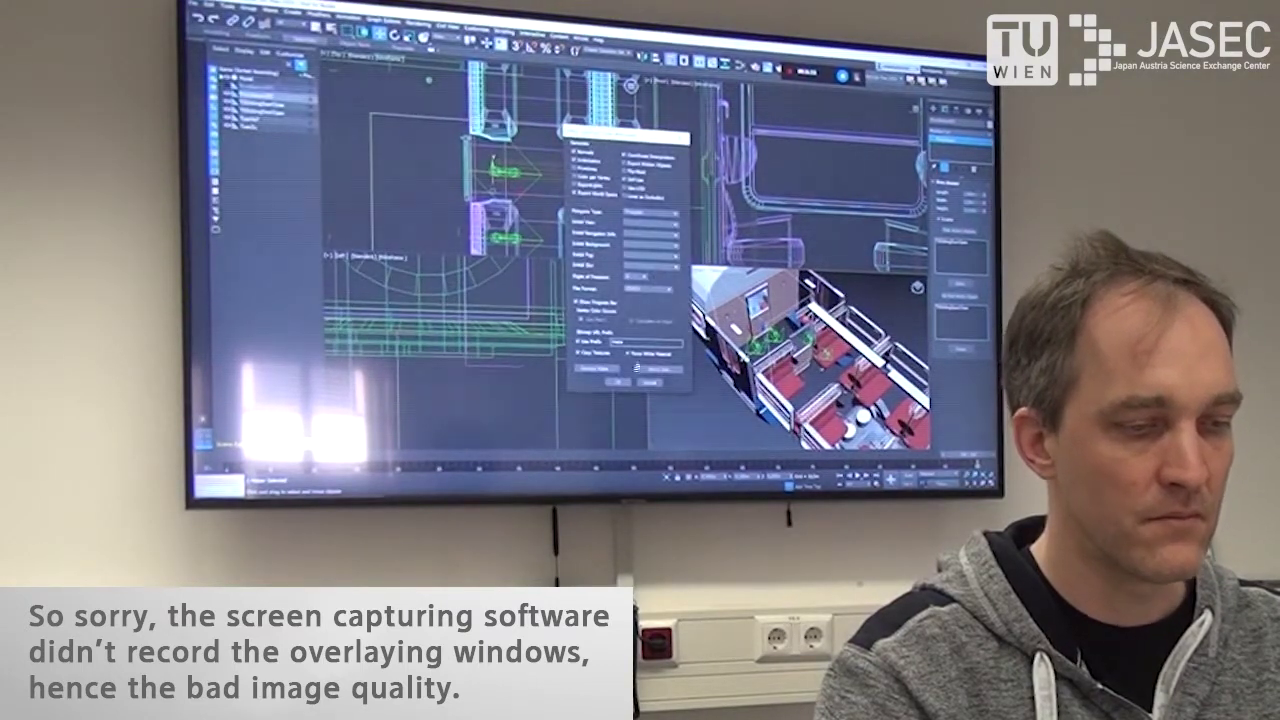
pyautogui.click(619, 382)
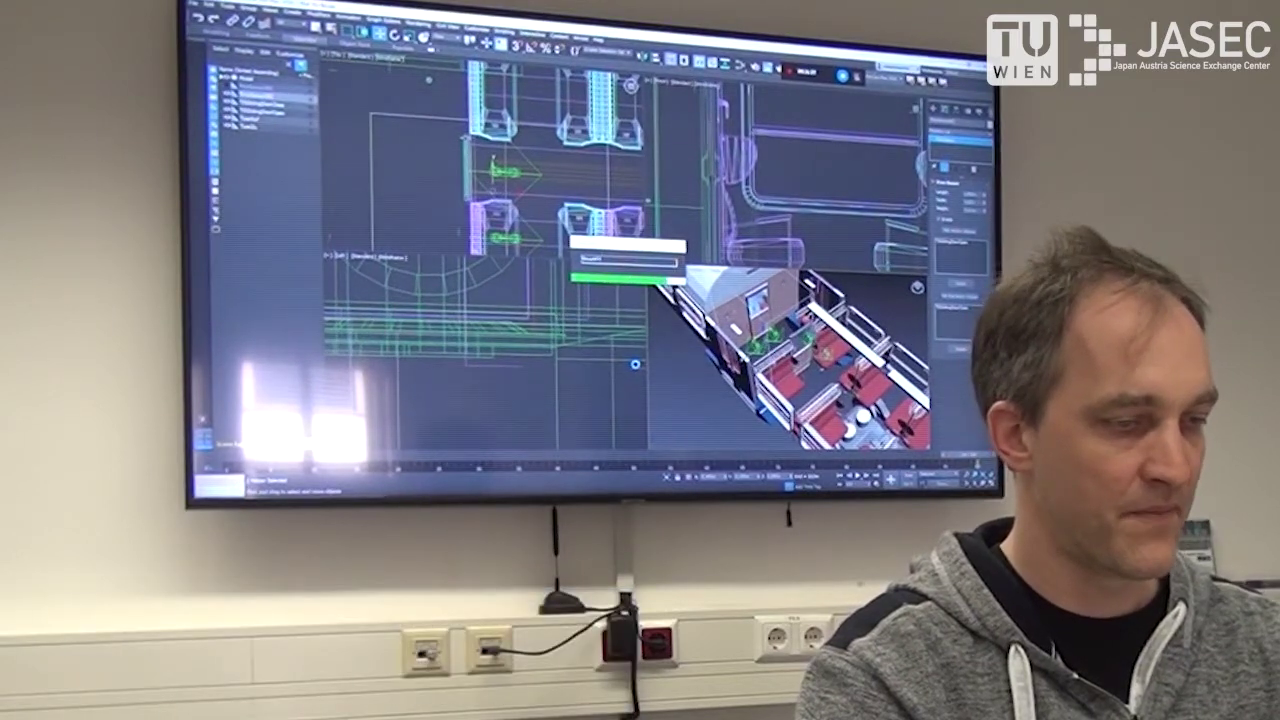
# Step: Switch to the COVER viewer and navigate around the reloaded carriage to check the sensor-driven interior door
pyautogui.hotkey('alt', 'Tab')
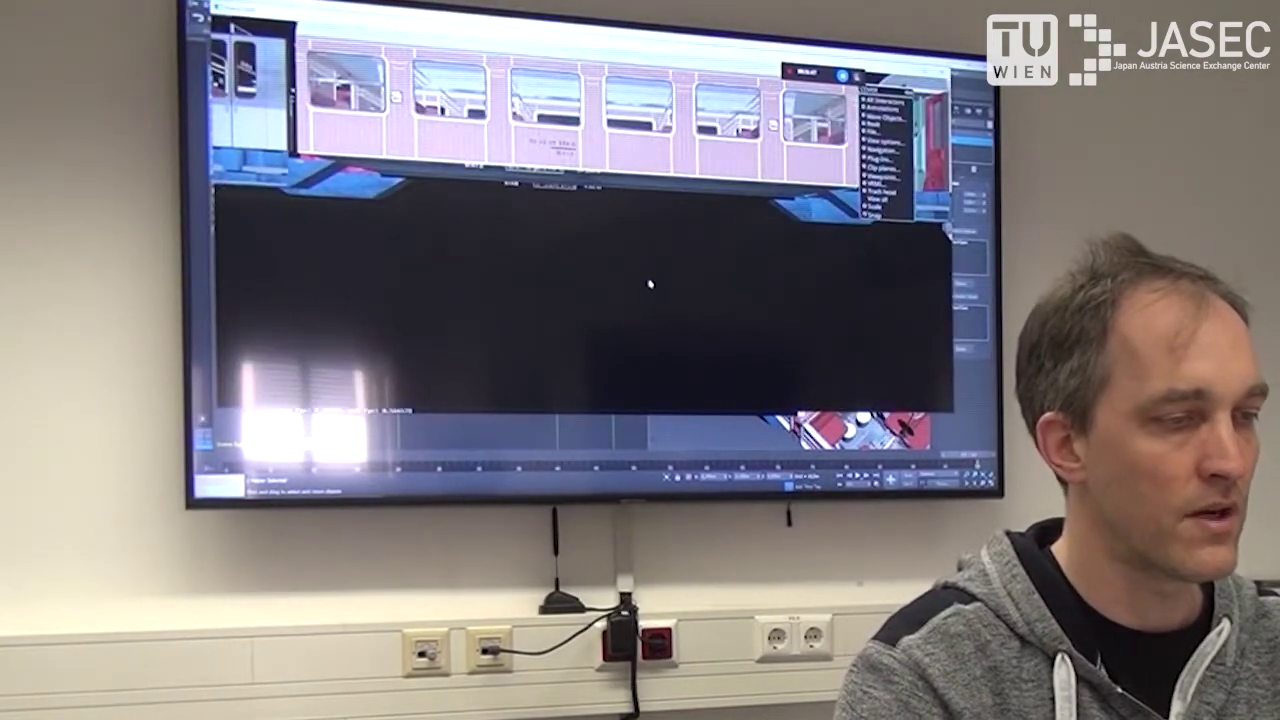
pyautogui.moveTo(631, 276); pyautogui.dragTo(598, 270)
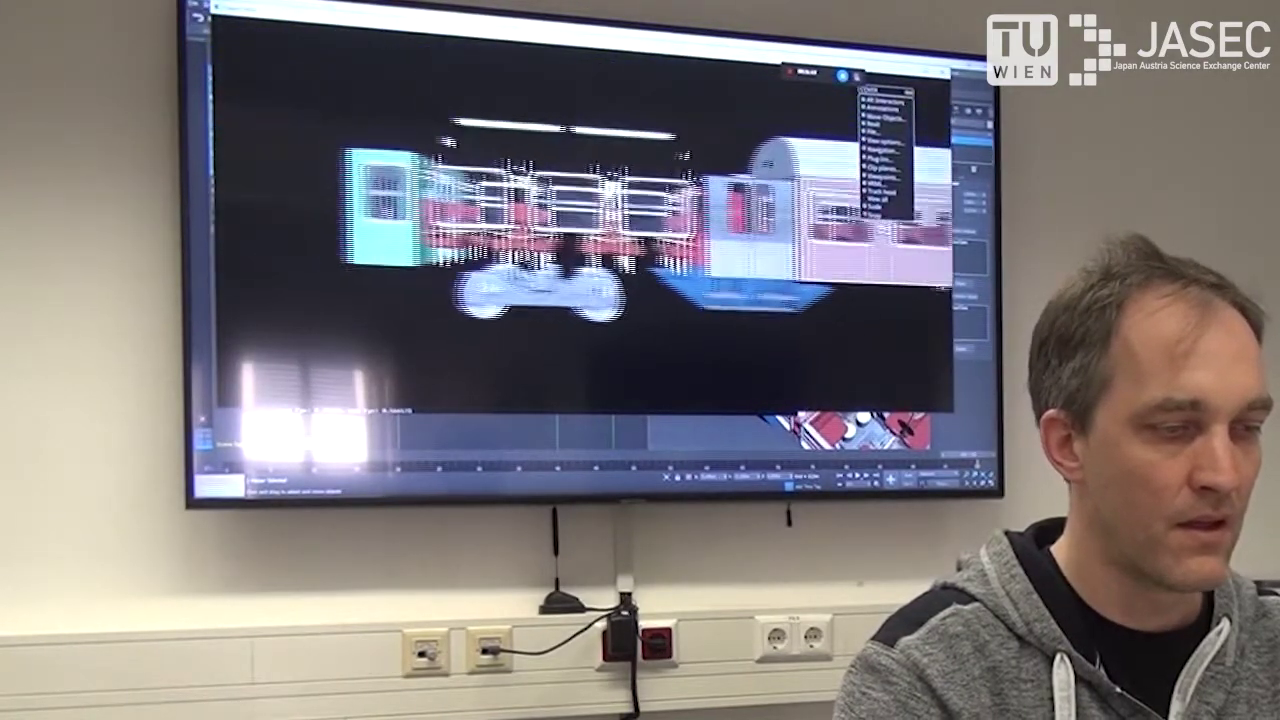